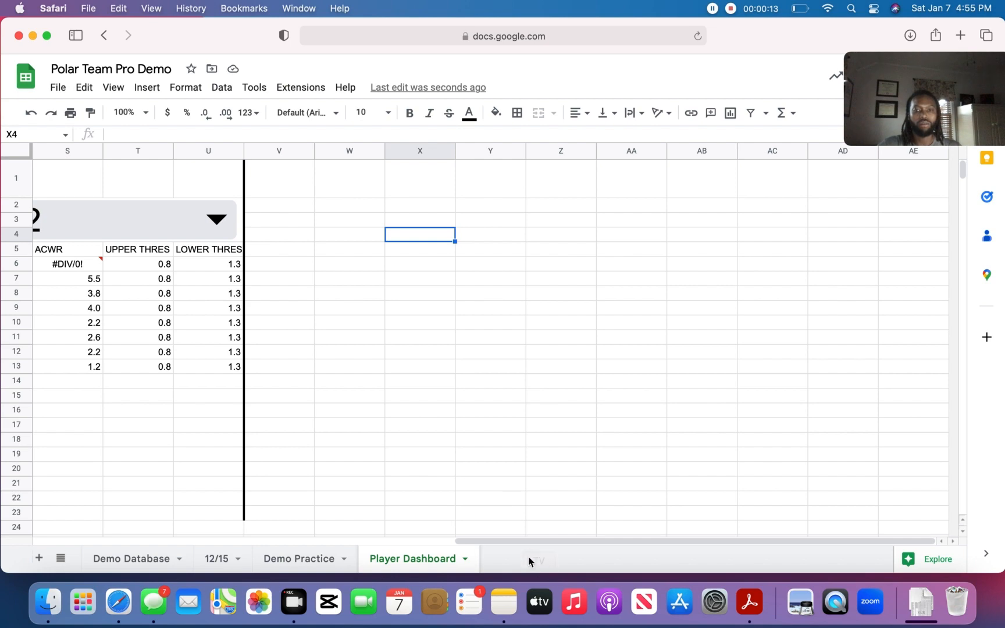
- Replace the division formula in the first ACWR cell, S6, with 0
{"action": "left_click_drag", "start_coordinate": [529, 542], "coordinate": [101, 466]}
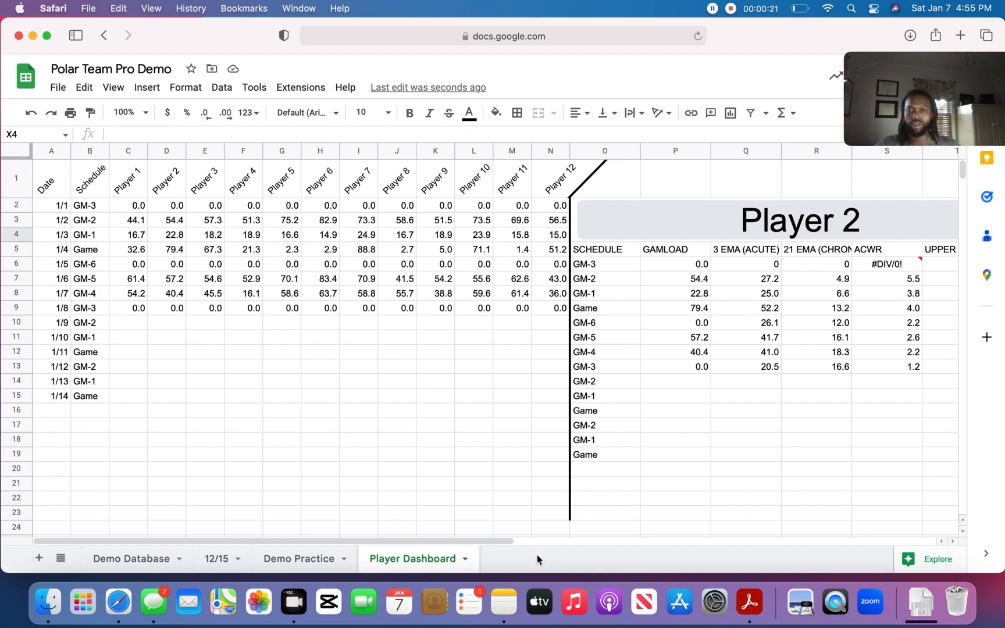
{"action": "left_click_drag", "start_coordinate": [464, 539], "coordinate": [514, 540]}
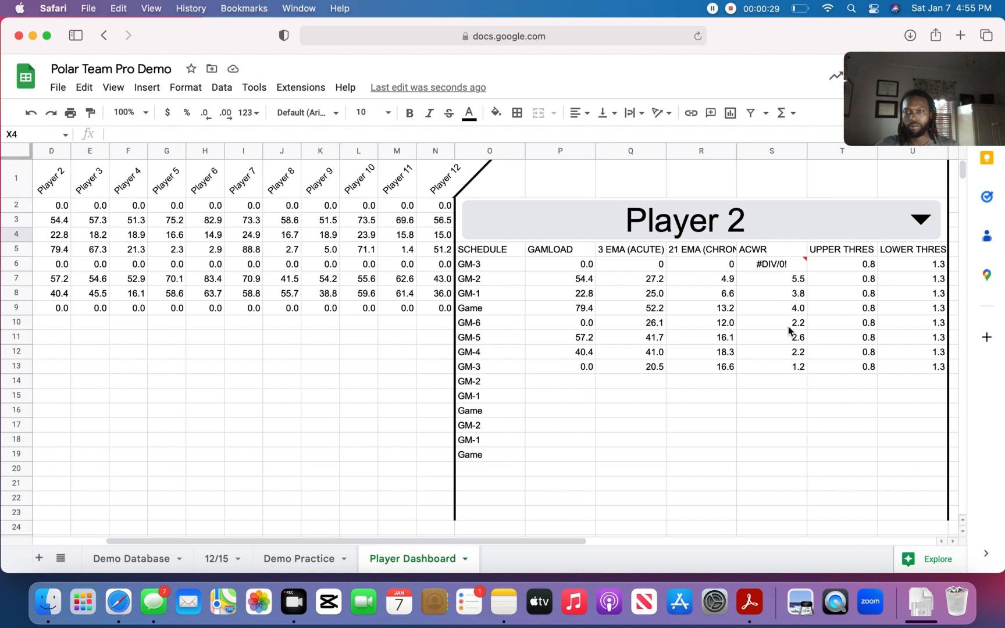
{"action": "left_click", "coordinate": [785, 269]}
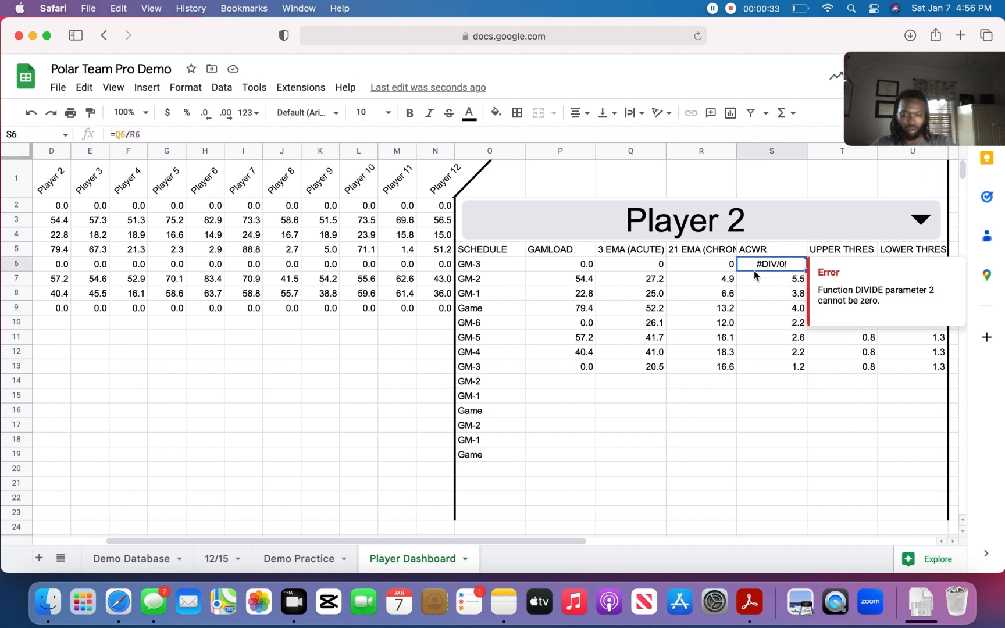
{"action": "type", "text": "0"}
{"action": "left_click", "coordinate": [794, 399]}
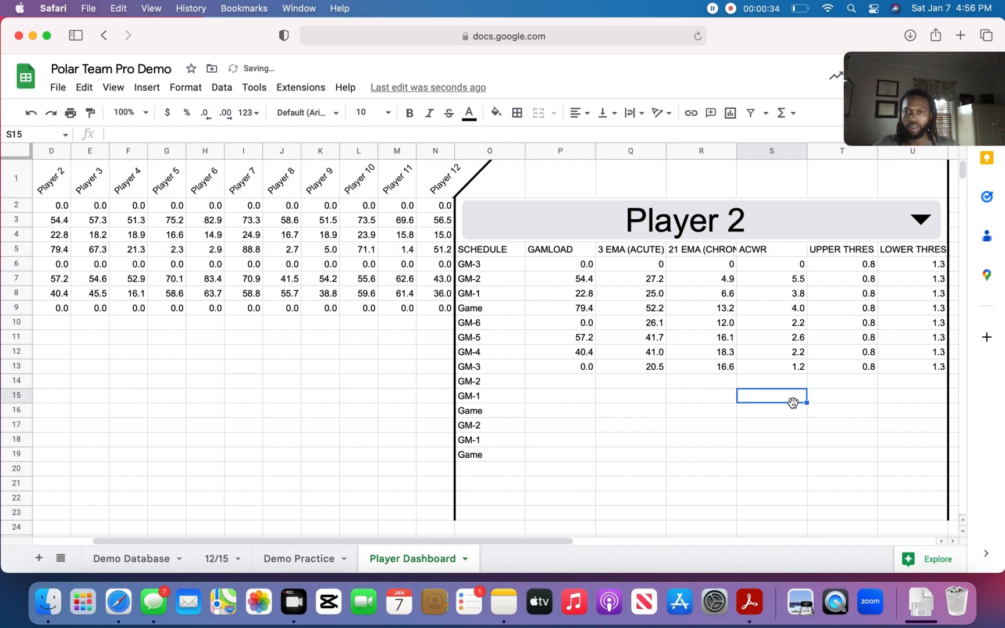
- Set the first ACWR value, in cell S6, to 1
{"action": "left_click", "coordinate": [759, 264]}
{"action": "type", "text": "1"}
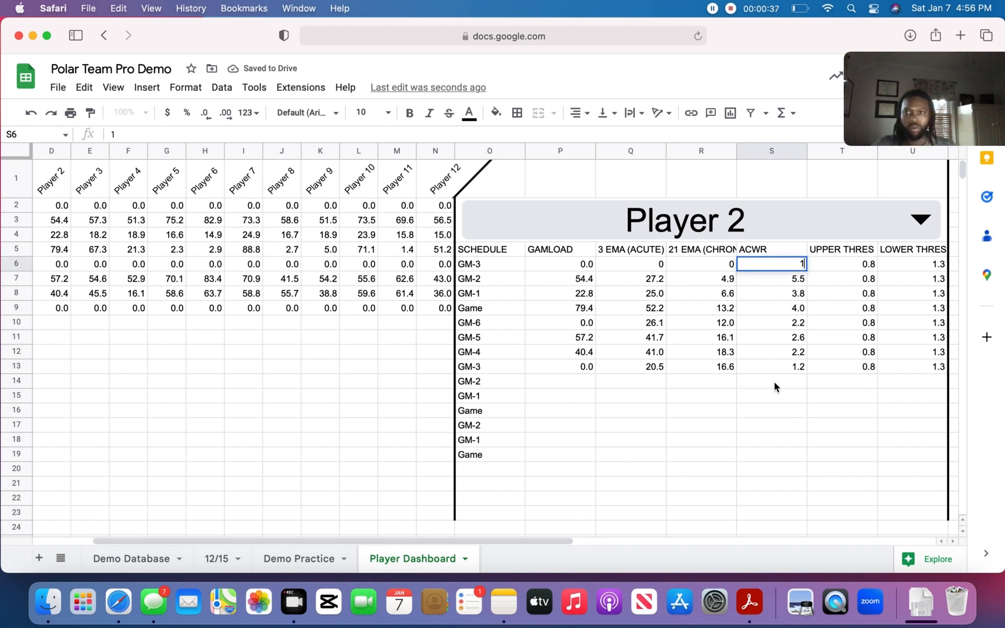
{"action": "left_click", "coordinate": [770, 424]}
{"action": "left_click", "coordinate": [656, 263]}
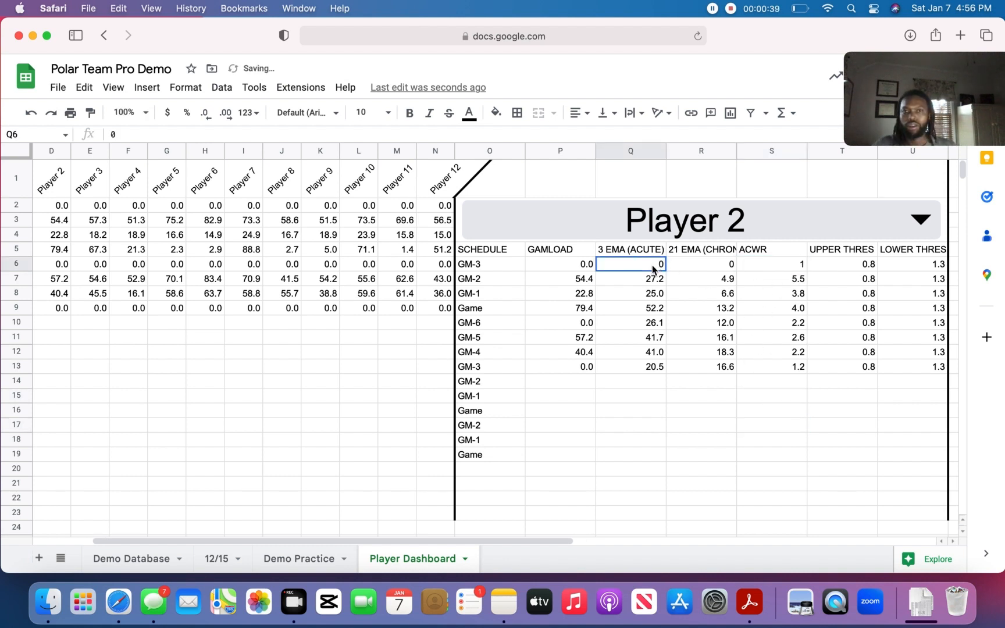
{"action": "left_click", "coordinate": [717, 264]}
{"action": "left_click", "coordinate": [773, 397]}
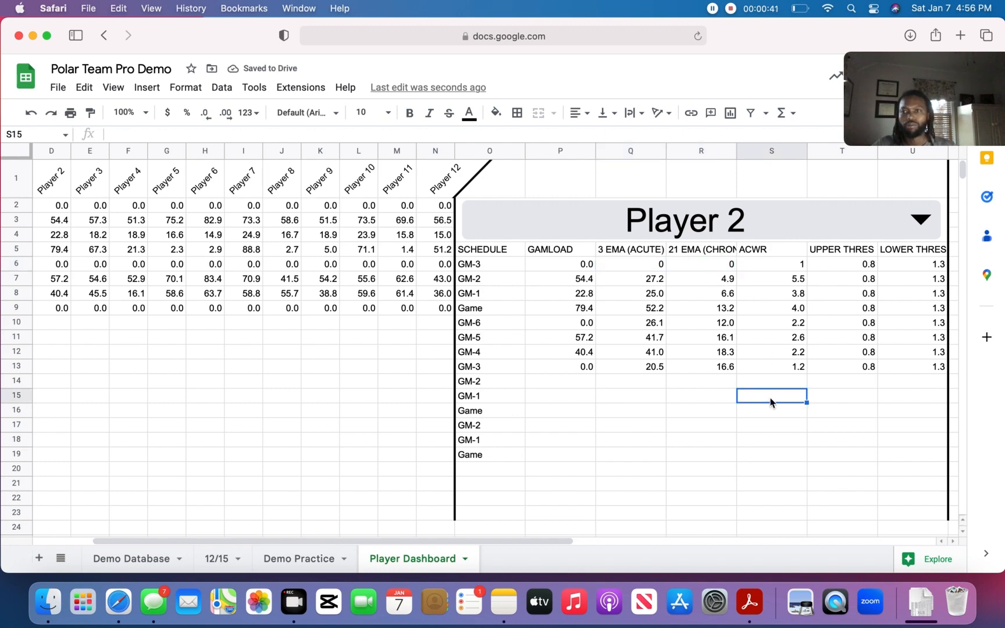
- Add a bottom border to the range V1:AE1 and merge it into a single cell
{"action": "left_click_drag", "start_coordinate": [558, 541], "coordinate": [750, 544]}
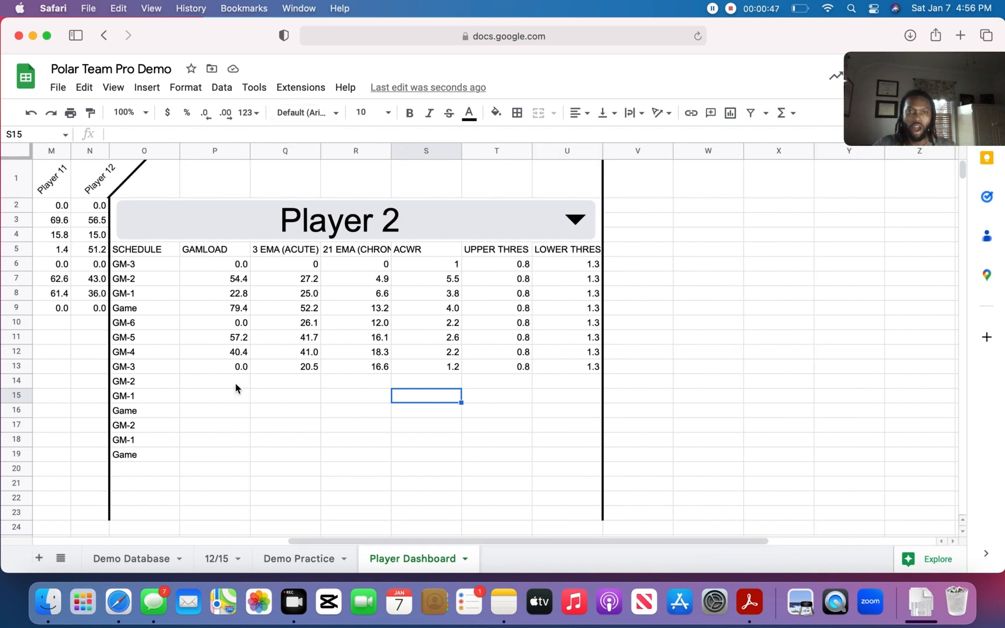
{"action": "left_click_drag", "start_coordinate": [520, 541], "coordinate": [677, 526]}
{"action": "left_click", "coordinate": [275, 180]}
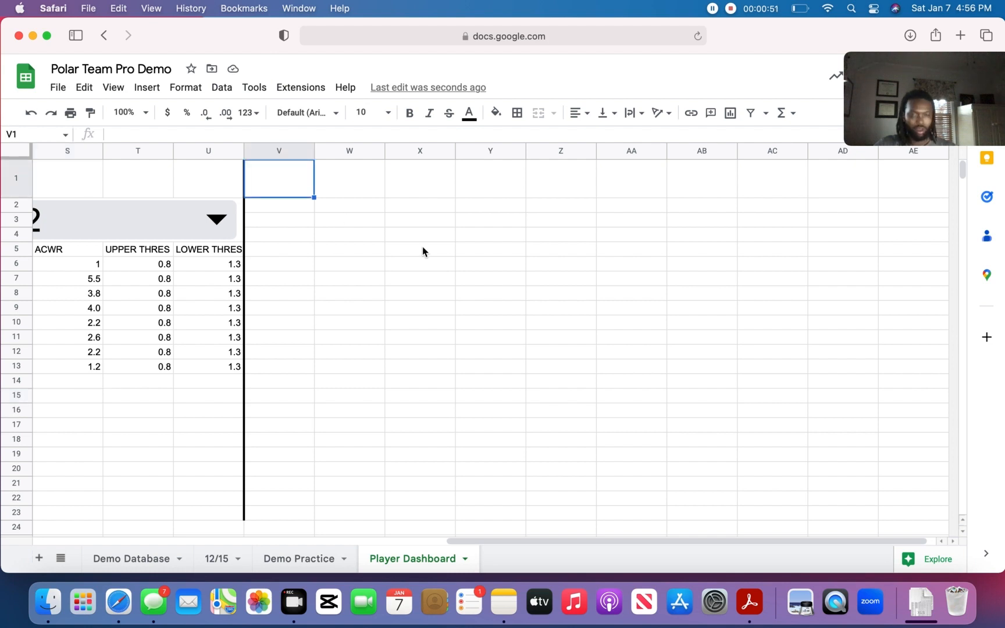
{"action": "left_click", "coordinate": [909, 193], "text": "shift"}
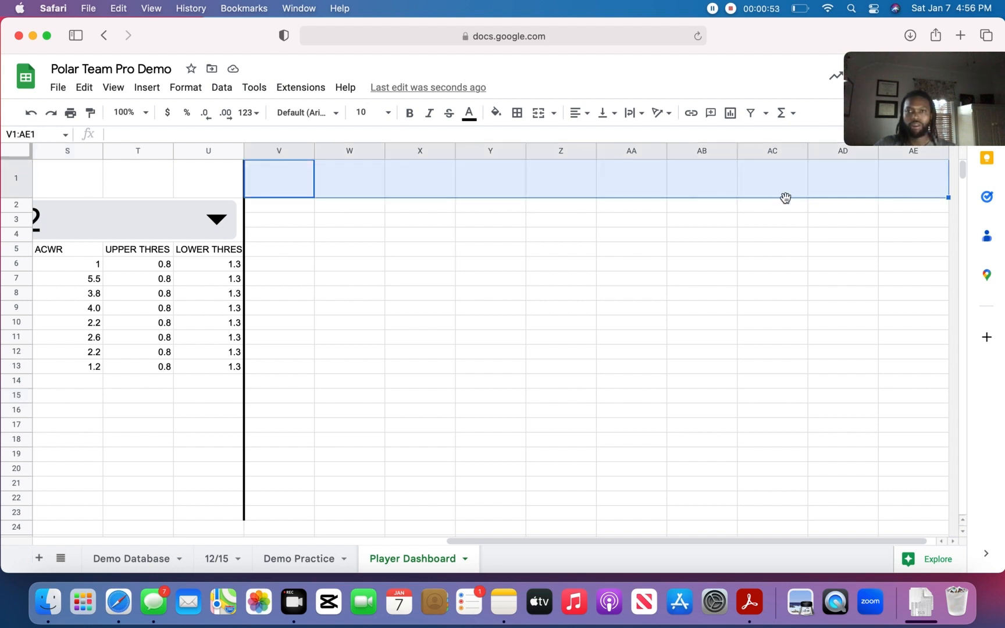
{"action": "left_click", "coordinate": [516, 114]}
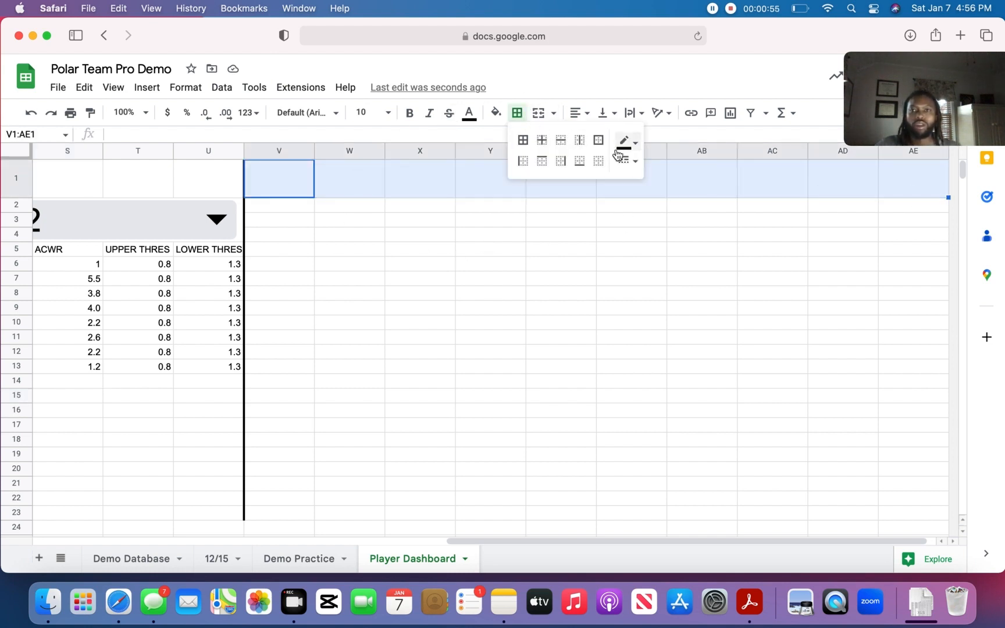
{"action": "left_click", "coordinate": [580, 168]}
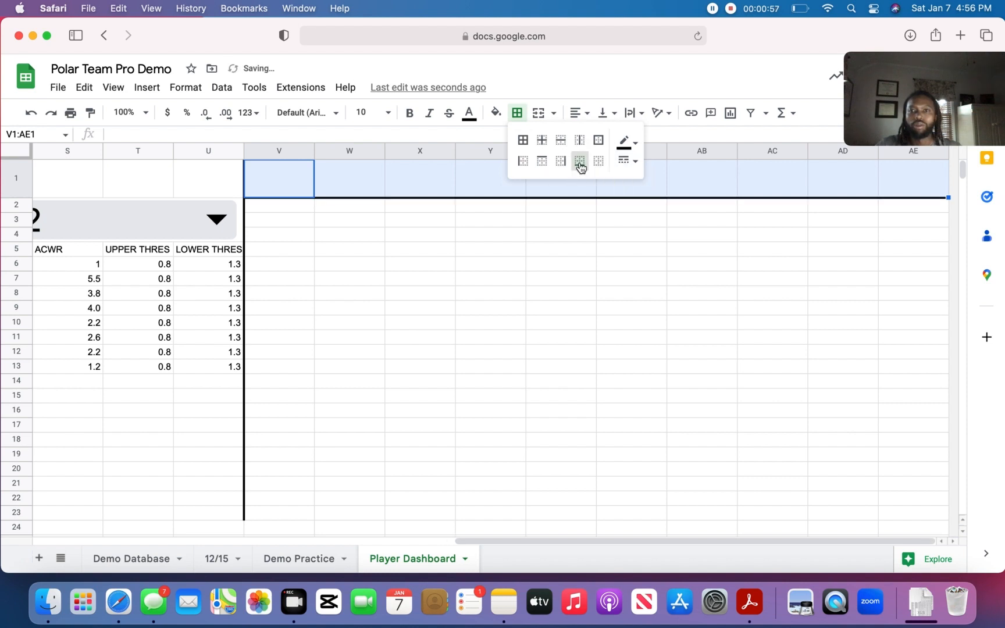
{"action": "left_click", "coordinate": [539, 114]}
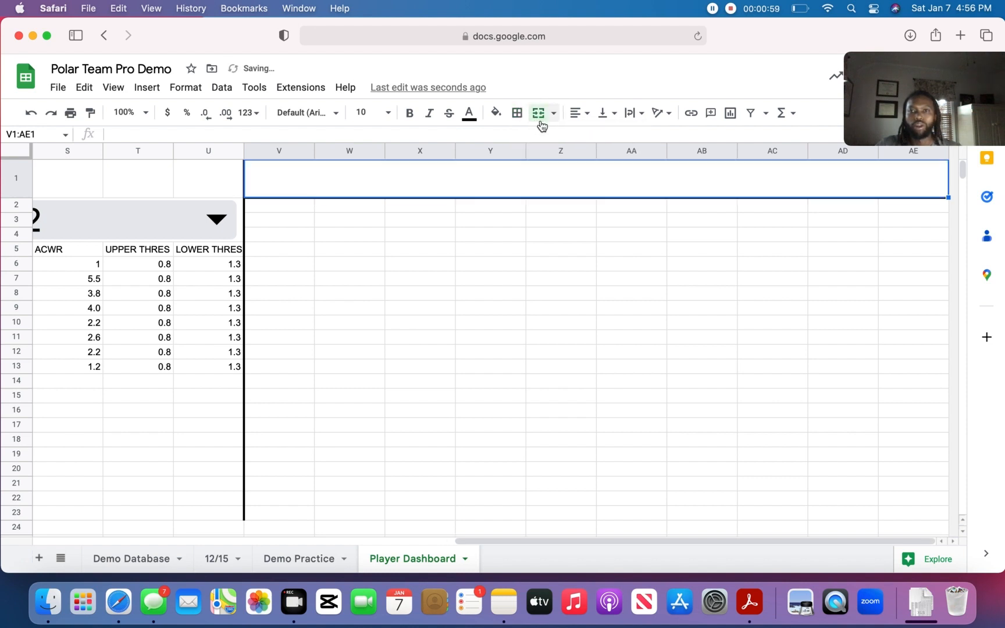
- Enter the heading "Visuals" in the merged cell V1:AE1
{"action": "type", "text": "zV"}
{"action": "key", "text": "BackSpace"}
{"action": "key", "text": "BackSpace"}
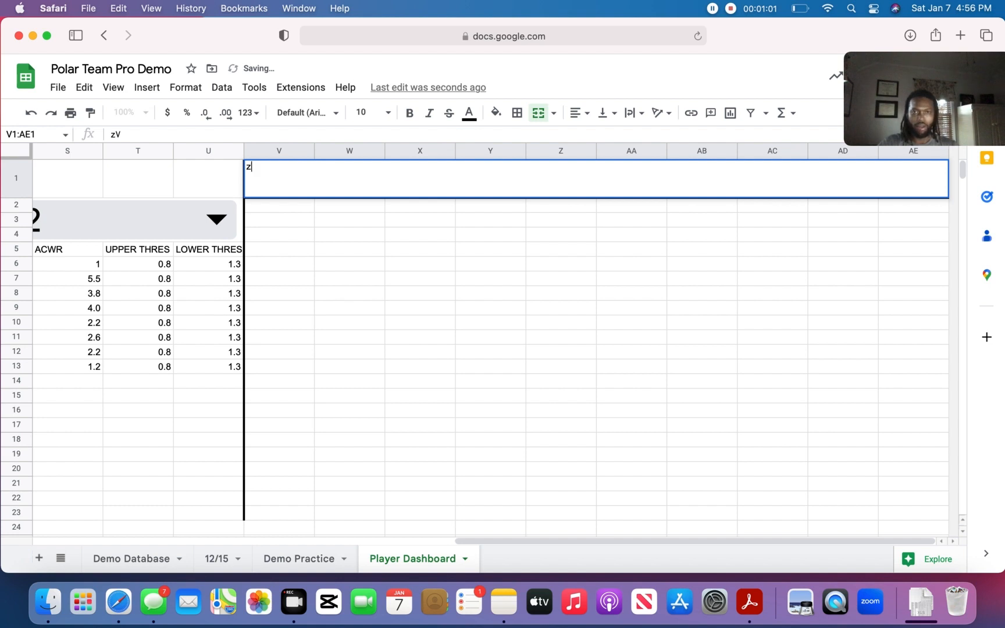
{"action": "type", "text": "Visuals"}
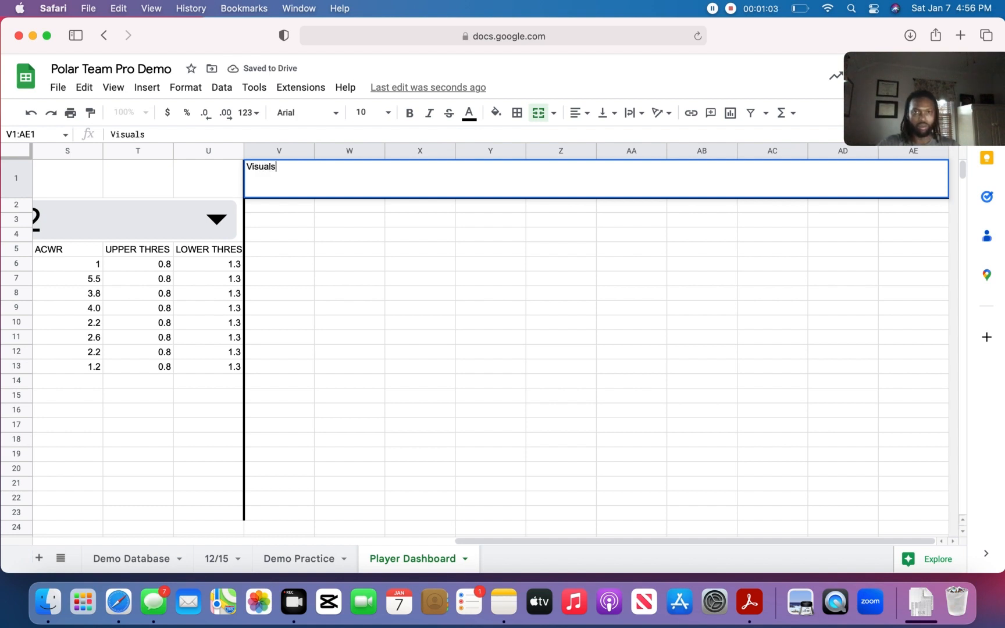
{"action": "left_click", "coordinate": [379, 215]}
- Remove the text rotation from the "Visuals" heading and center it horizontally
{"action": "left_click", "coordinate": [334, 180]}
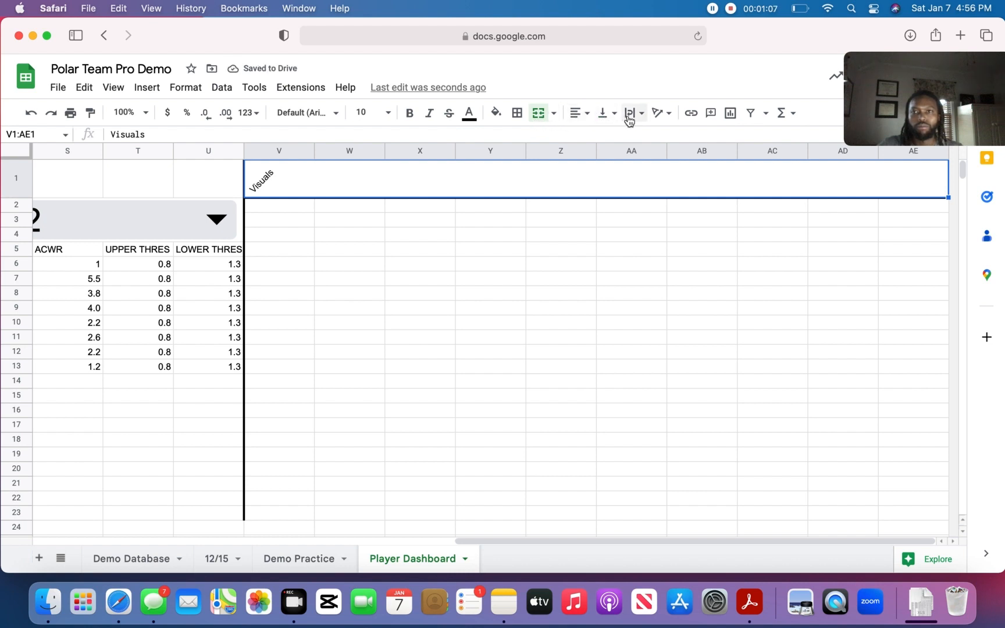
{"action": "left_click", "coordinate": [669, 116]}
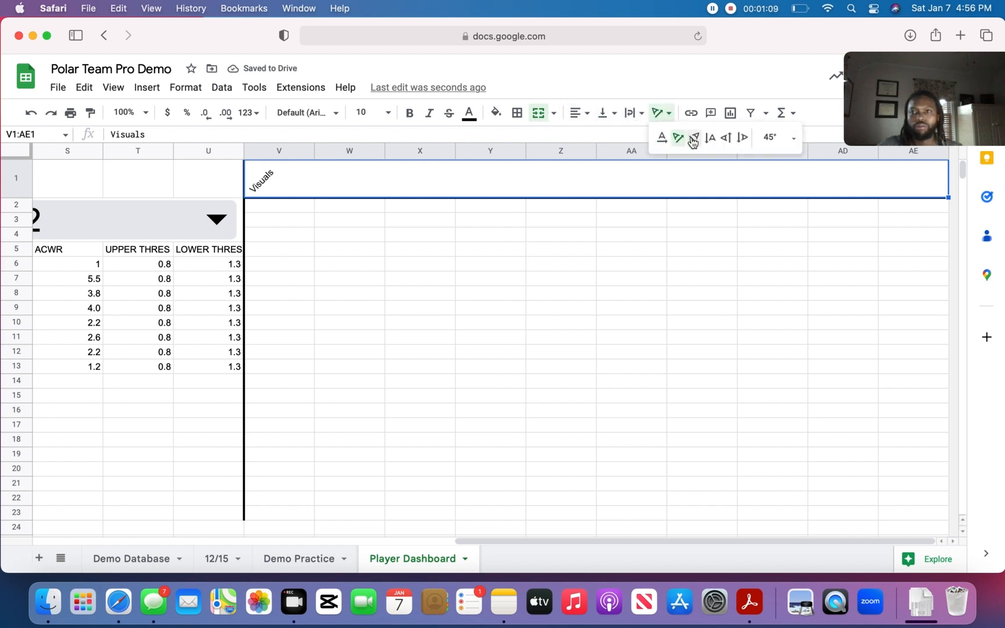
{"action": "left_click", "coordinate": [660, 140]}
{"action": "left_click", "coordinate": [578, 112]}
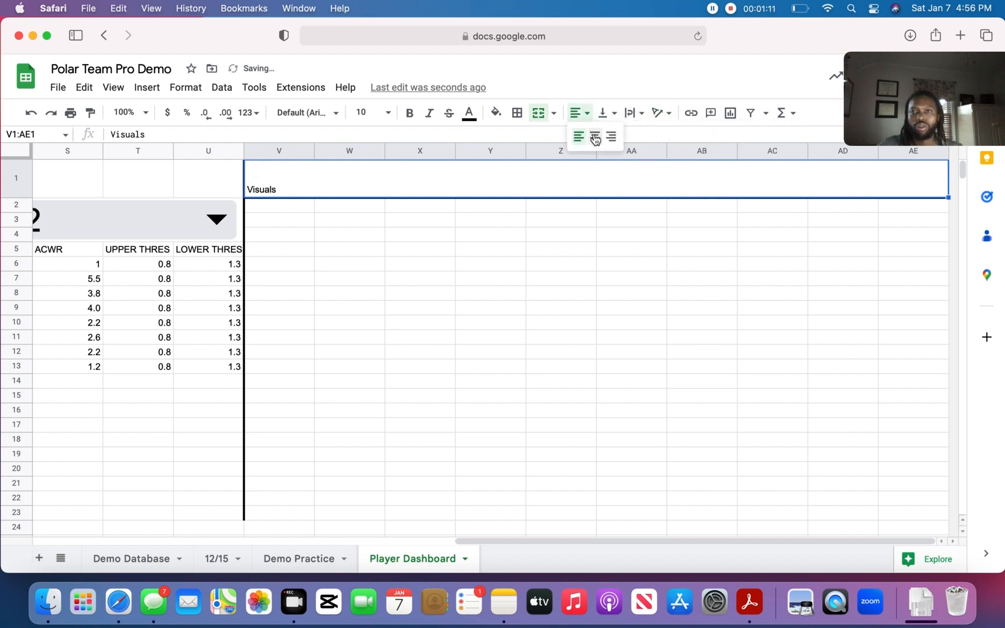
{"action": "left_click", "coordinate": [593, 138]}
{"action": "left_click_drag", "start_coordinate": [629, 189], "coordinate": [609, 216]}
{"action": "left_click_drag", "start_coordinate": [590, 179], "coordinate": [612, 239]}
- Set the font size of the "Visuals" heading to 36
{"action": "left_click", "coordinate": [619, 176]}
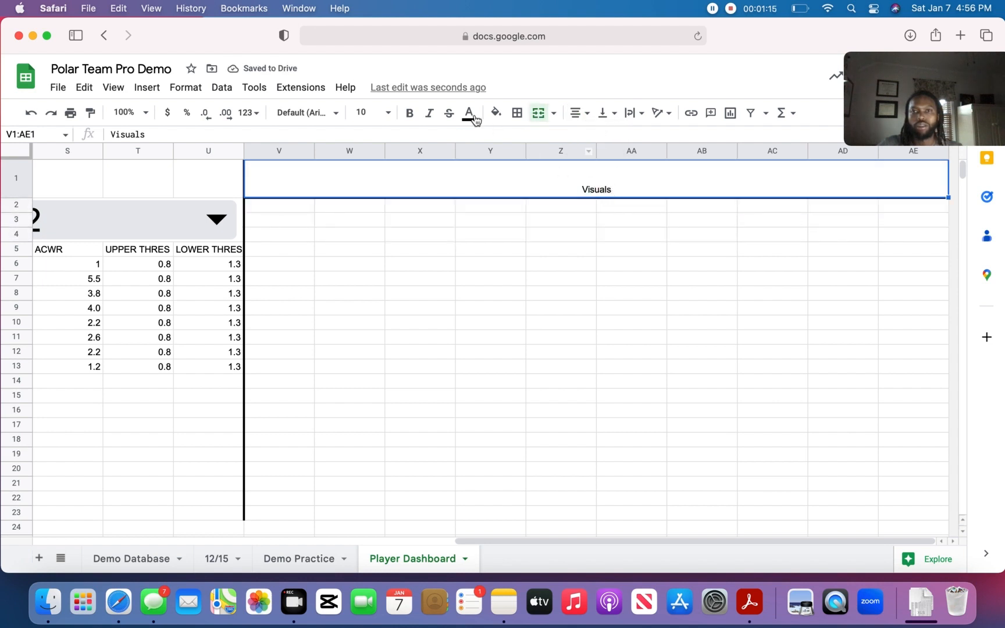
{"action": "left_click", "coordinate": [388, 113]}
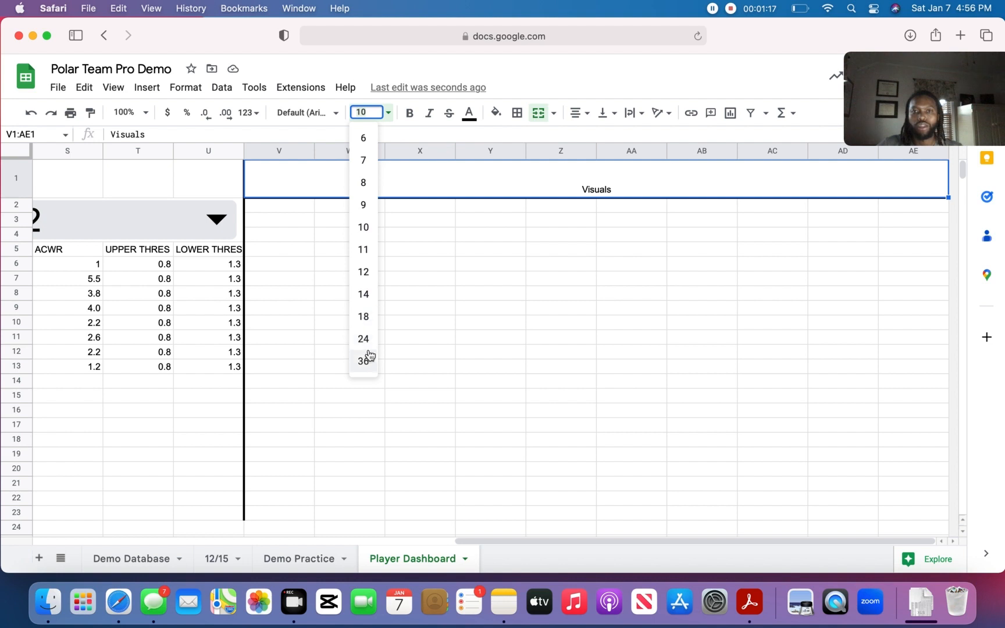
{"action": "left_click", "coordinate": [364, 358]}
{"action": "left_click", "coordinate": [621, 340]}
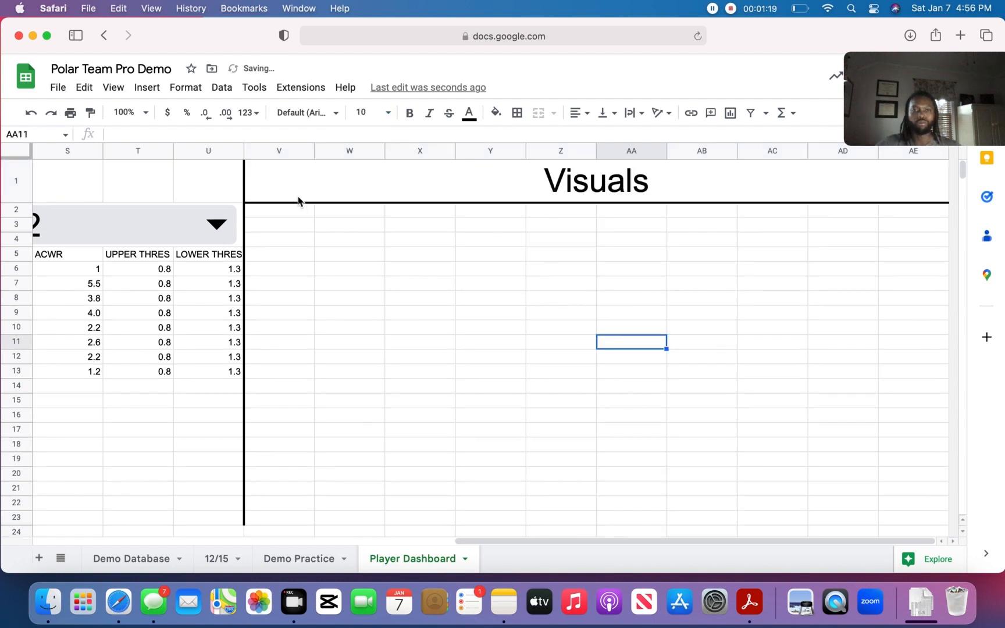
{"action": "left_click_drag", "start_coordinate": [545, 542], "coordinate": [392, 530]}
{"action": "left_click", "coordinate": [93, 256]}
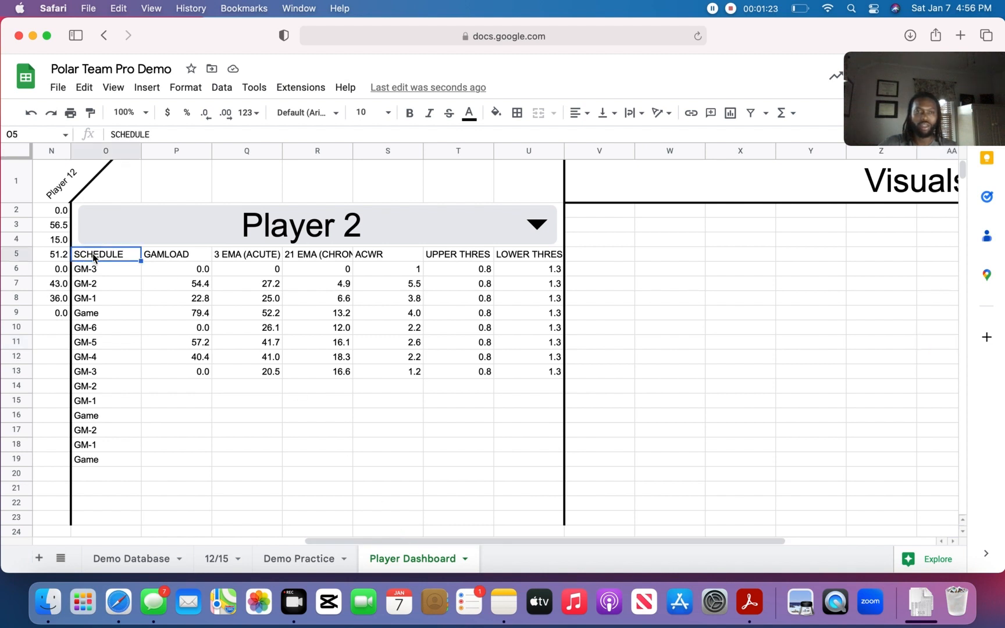
{"action": "left_click", "coordinate": [524, 478], "text": "shift"}
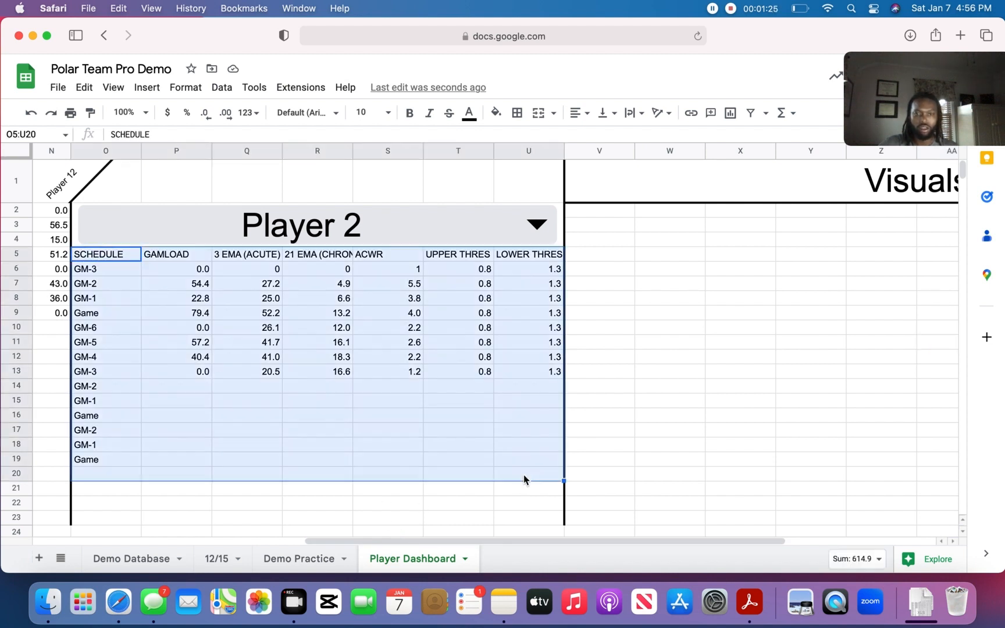
{"action": "left_click", "coordinate": [533, 462], "text": "shift"}
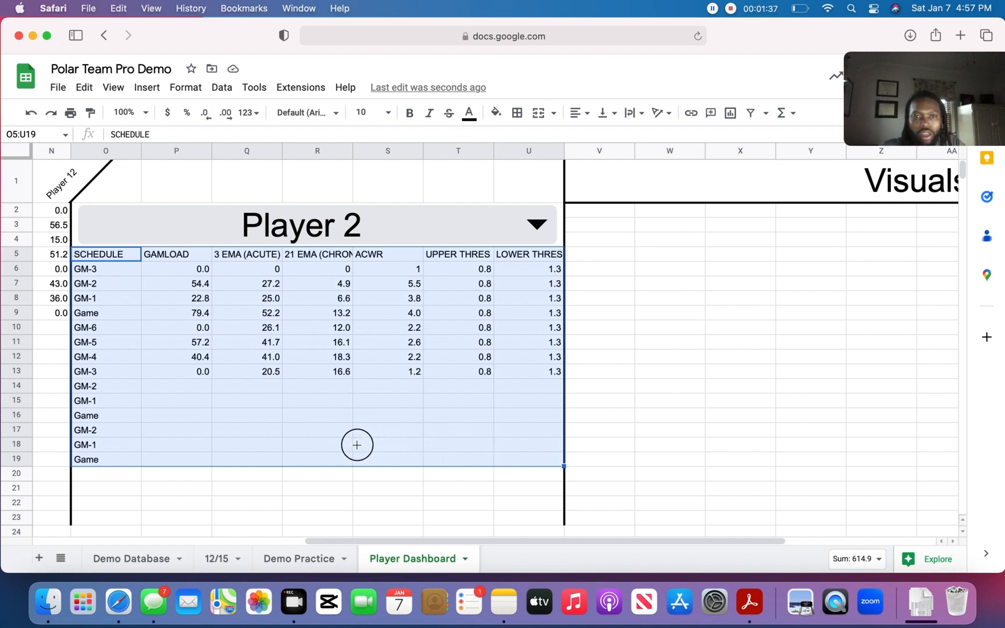
{"action": "left_click_drag", "start_coordinate": [348, 519], "coordinate": [107, 269]}
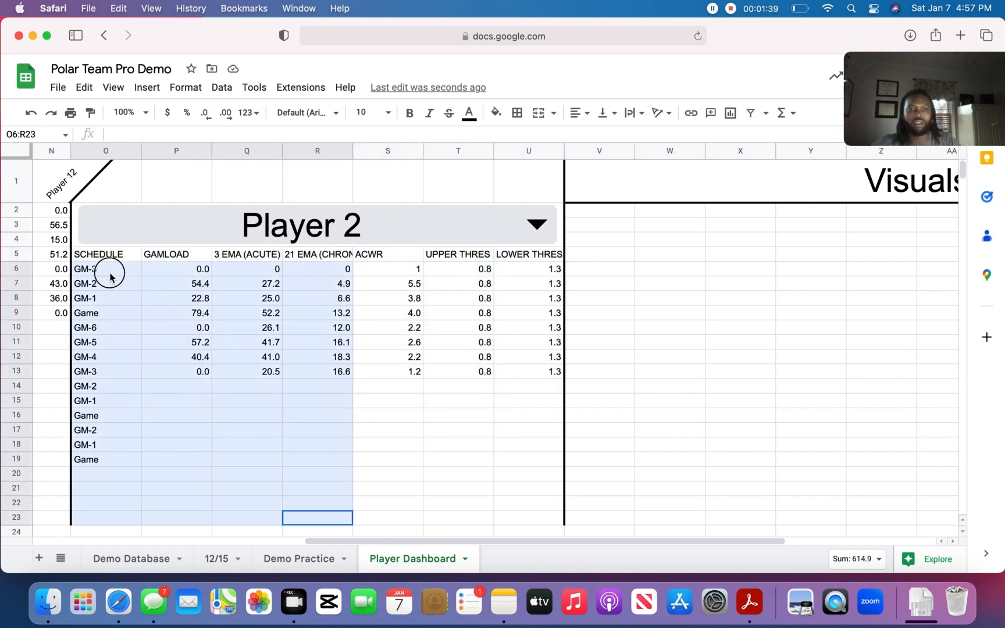
- Insert a chart based on the schedule, gamload, acute and chronic columns in O5:R19
{"action": "left_click", "coordinate": [103, 251]}
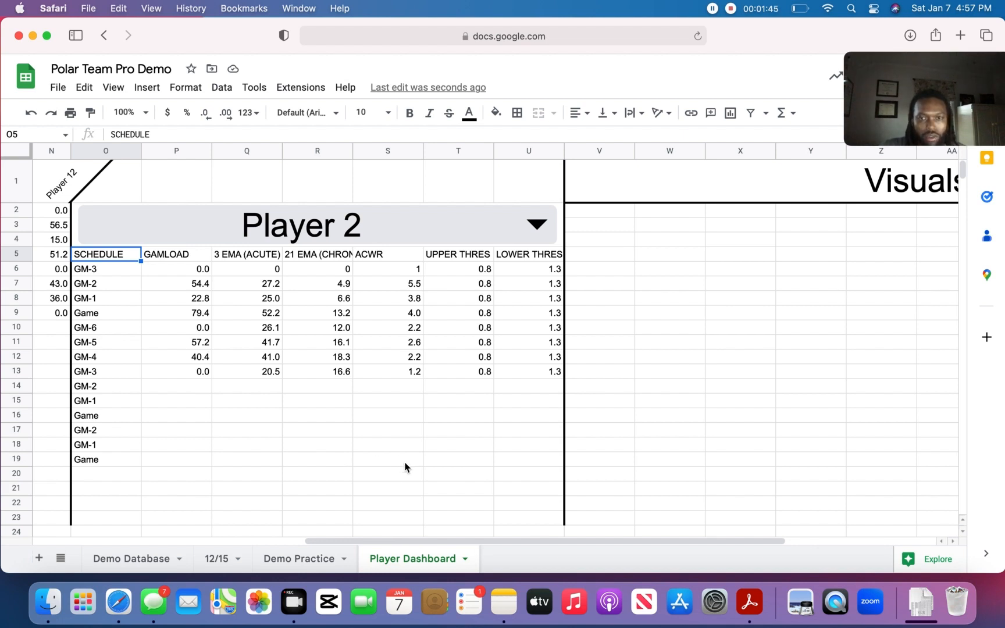
{"action": "left_click", "coordinate": [341, 464], "text": "shift"}
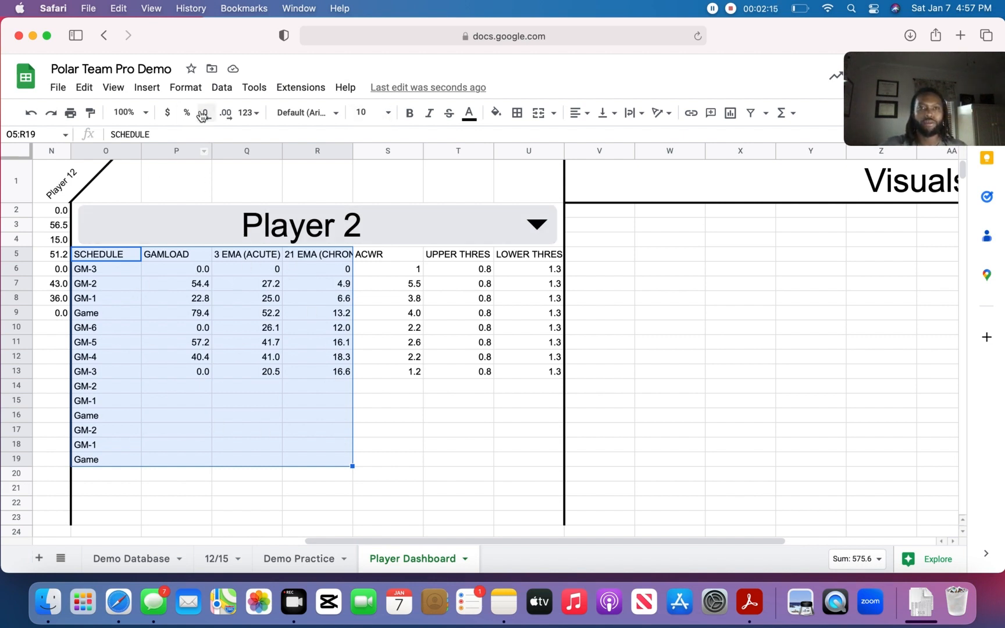
{"action": "left_click", "coordinate": [222, 89]}
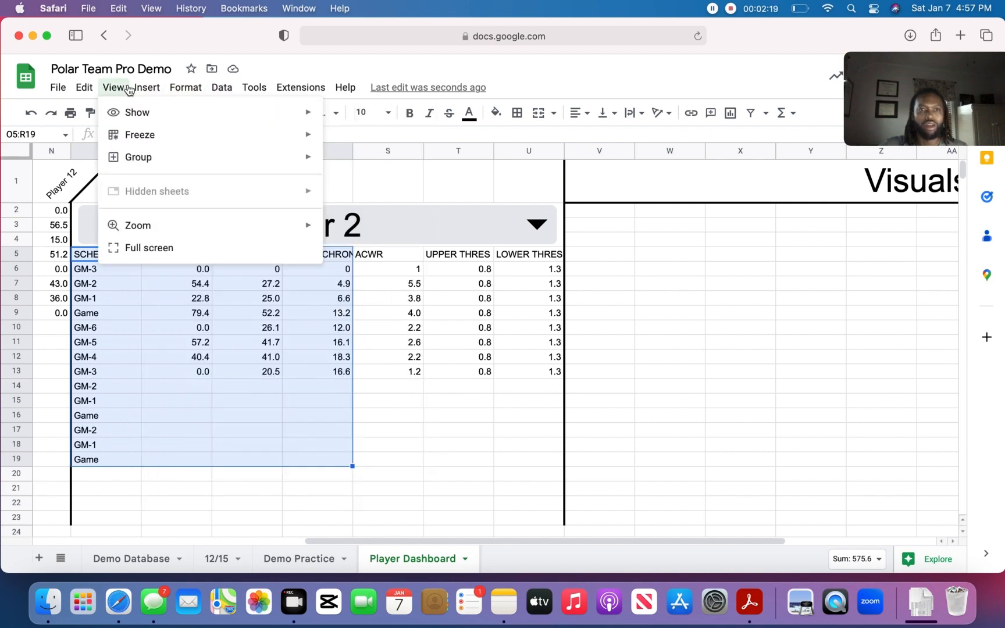
{"action": "mouse_move", "coordinate": [146, 88]}
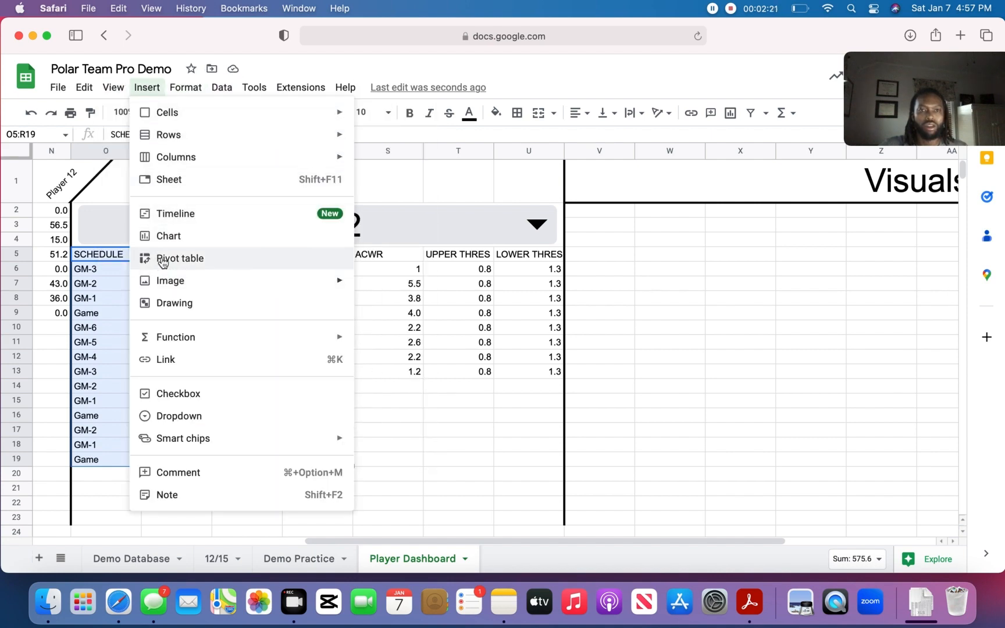
{"action": "left_click", "coordinate": [172, 240]}
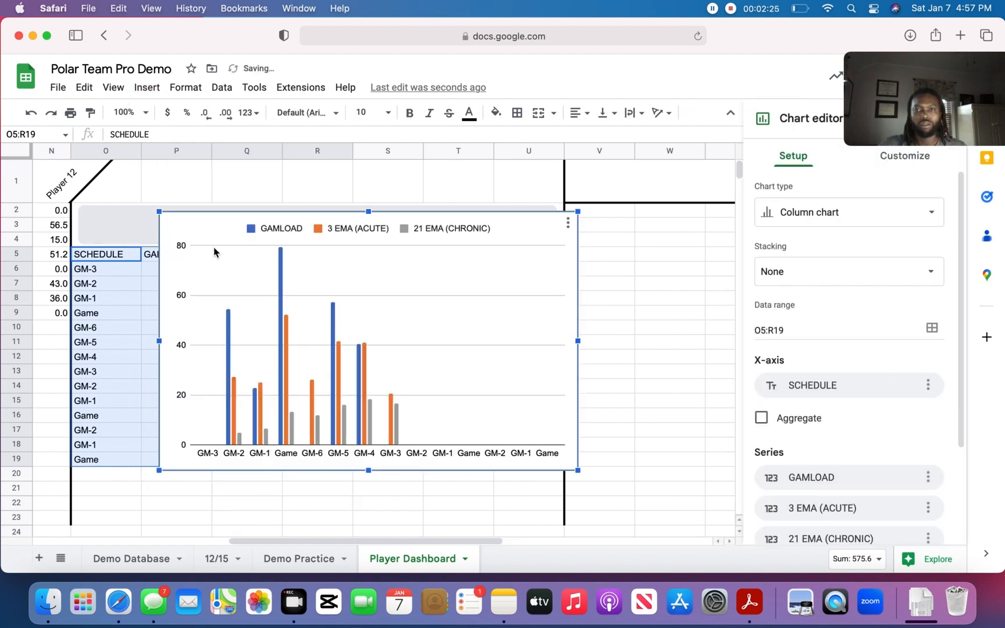
- Move the chart directly under the "Visuals" heading, with its upper corner at the start of column V
{"action": "left_click_drag", "start_coordinate": [501, 235], "coordinate": [846, 242]}
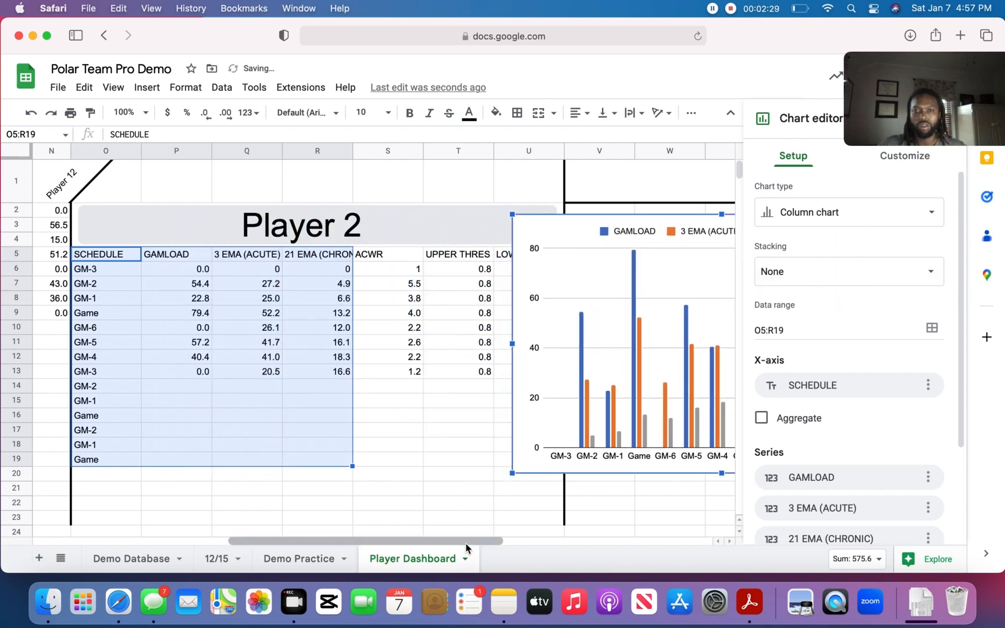
{"action": "left_click_drag", "start_coordinate": [464, 544], "coordinate": [673, 540]}
{"action": "left_click_drag", "start_coordinate": [410, 225], "coordinate": [470, 221]}
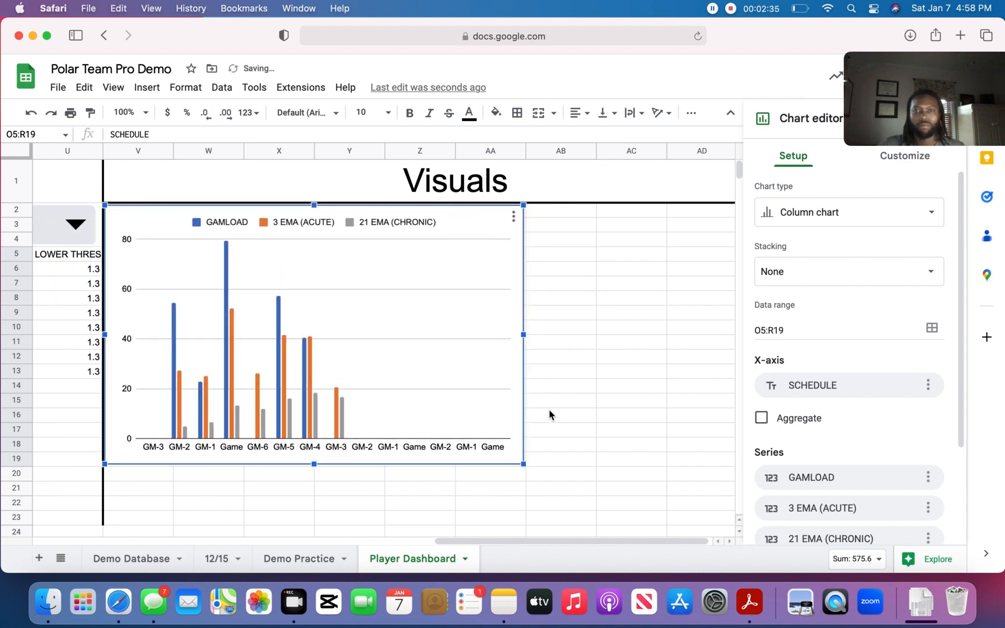
- Change the chart to a combo chart and enlarge it to extend across column AB and down to row 22
{"action": "left_click", "coordinate": [930, 218]}
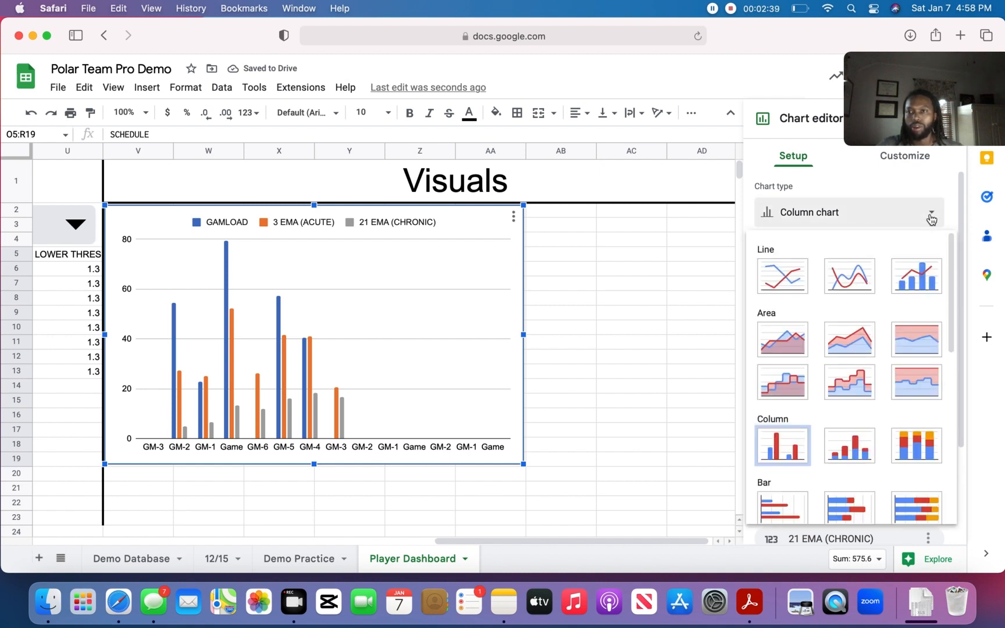
{"action": "left_click", "coordinate": [917, 277]}
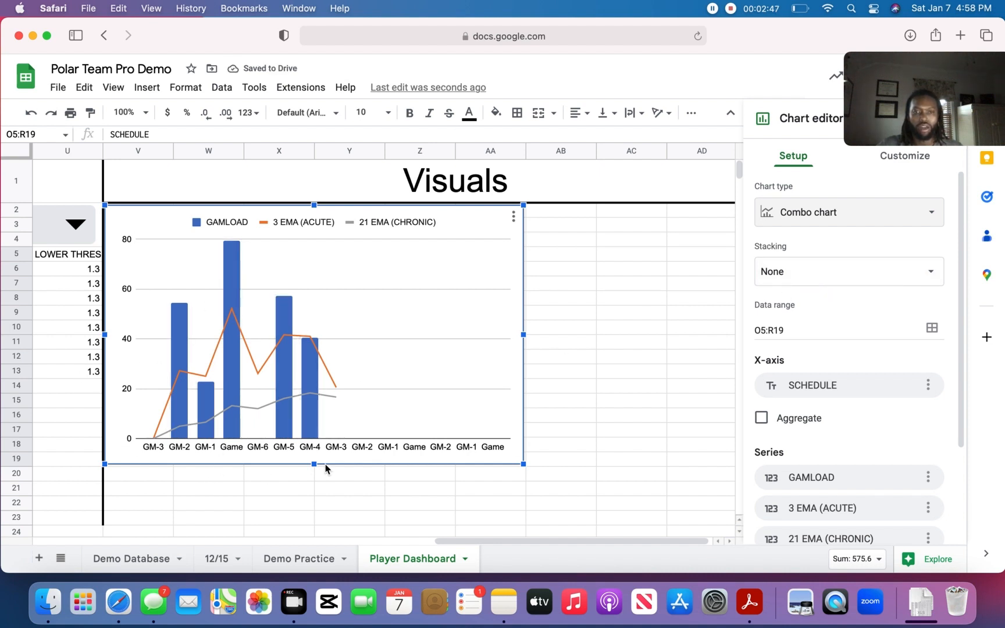
{"action": "left_click_drag", "start_coordinate": [524, 464], "coordinate": [590, 504]}
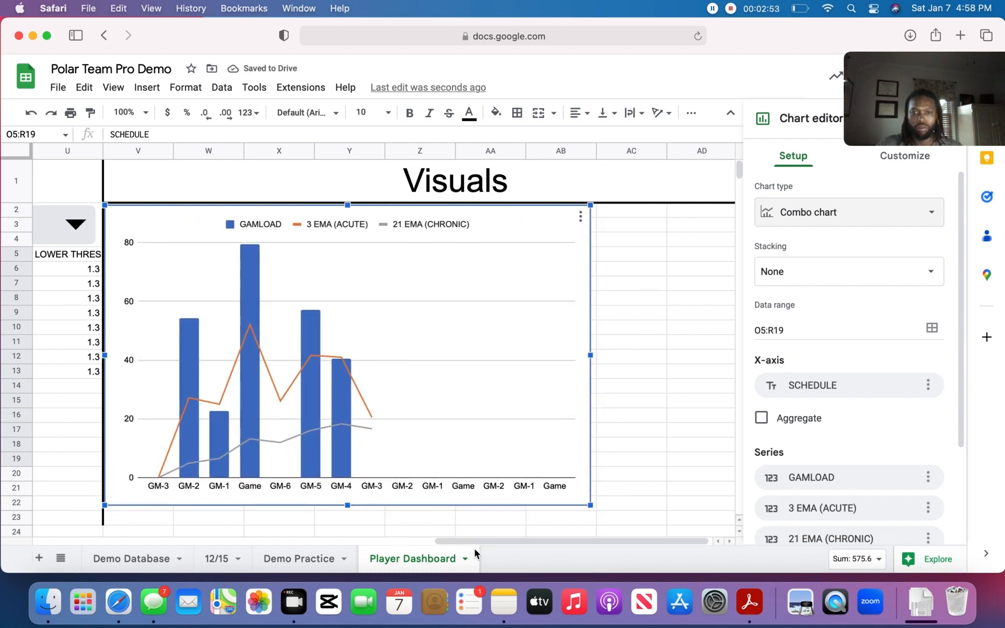
{"action": "left_click_drag", "start_coordinate": [477, 542], "coordinate": [459, 528]}
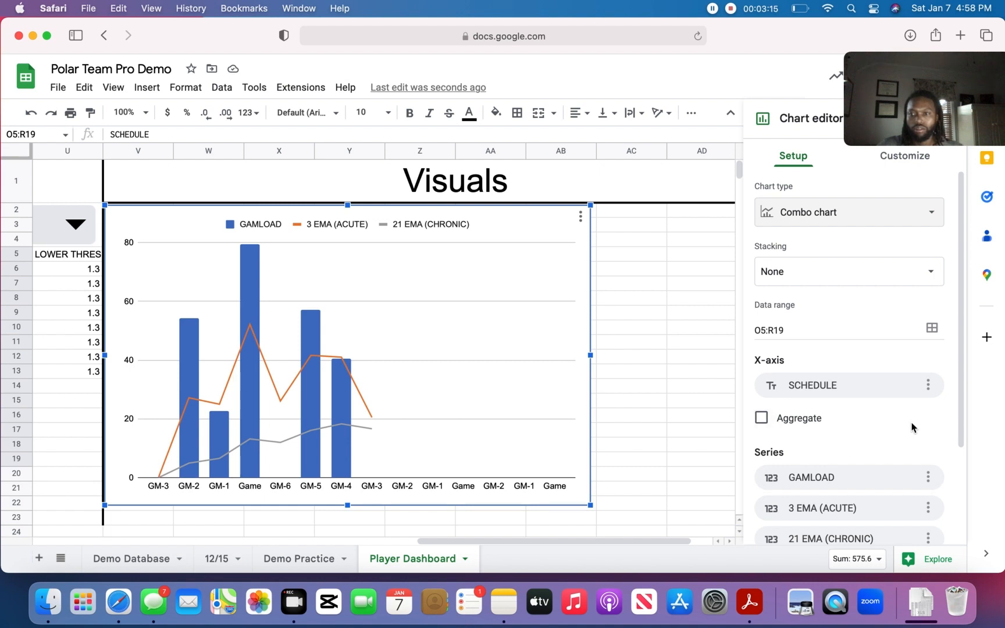
{"action": "left_click_drag", "start_coordinate": [964, 289], "coordinate": [970, 356]}
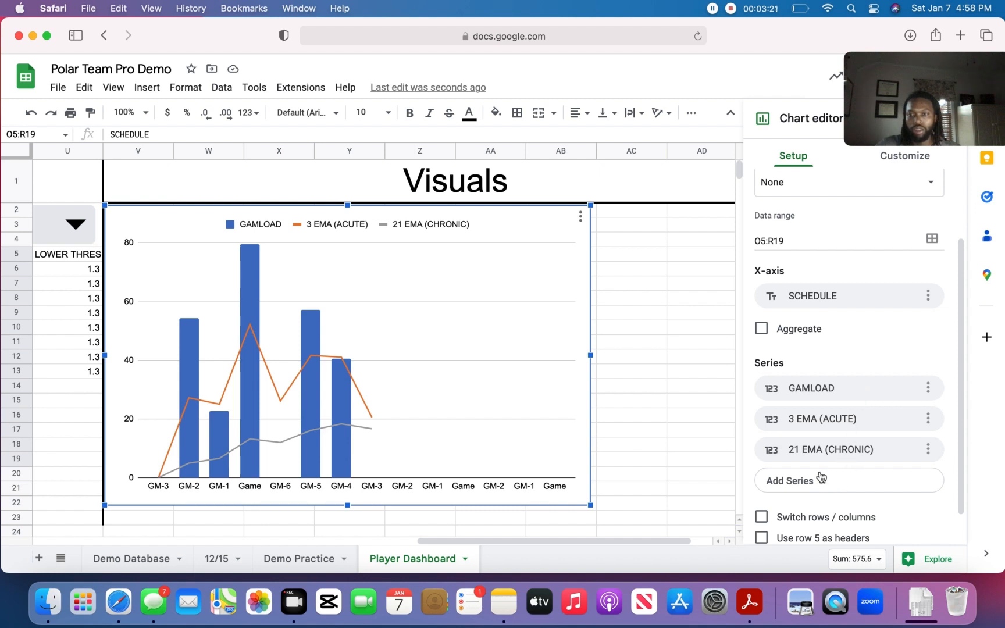
{"action": "left_click_drag", "start_coordinate": [963, 316], "coordinate": [964, 436]}
{"action": "scroll", "coordinate": [954, 349], "scroll_direction": "up", "scroll_amount": 5}
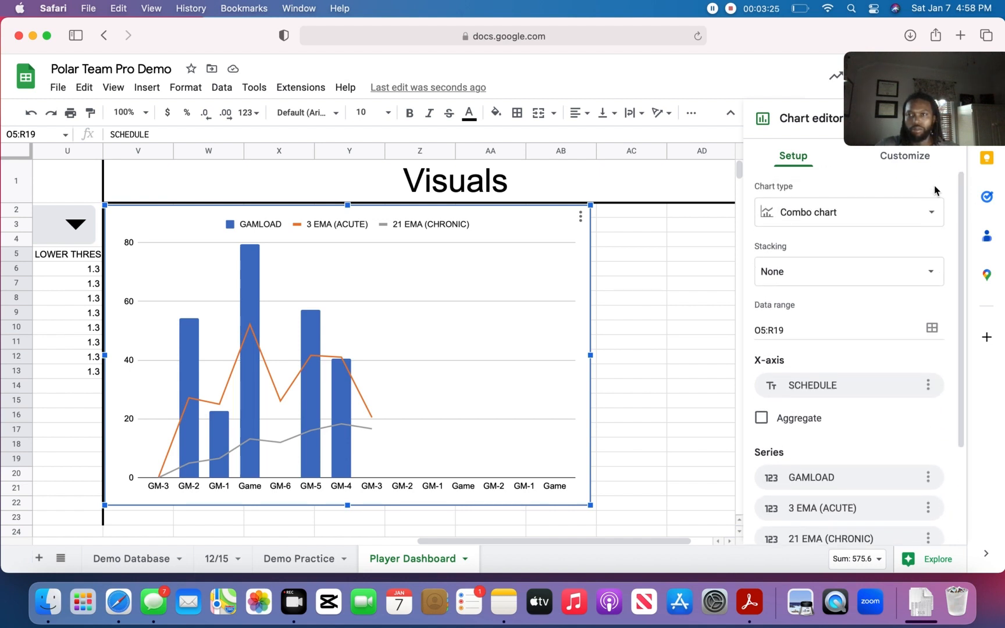
- Set the fill color of the GAMLOAD columns in the combo chart to grey
{"action": "left_click", "coordinate": [902, 157]}
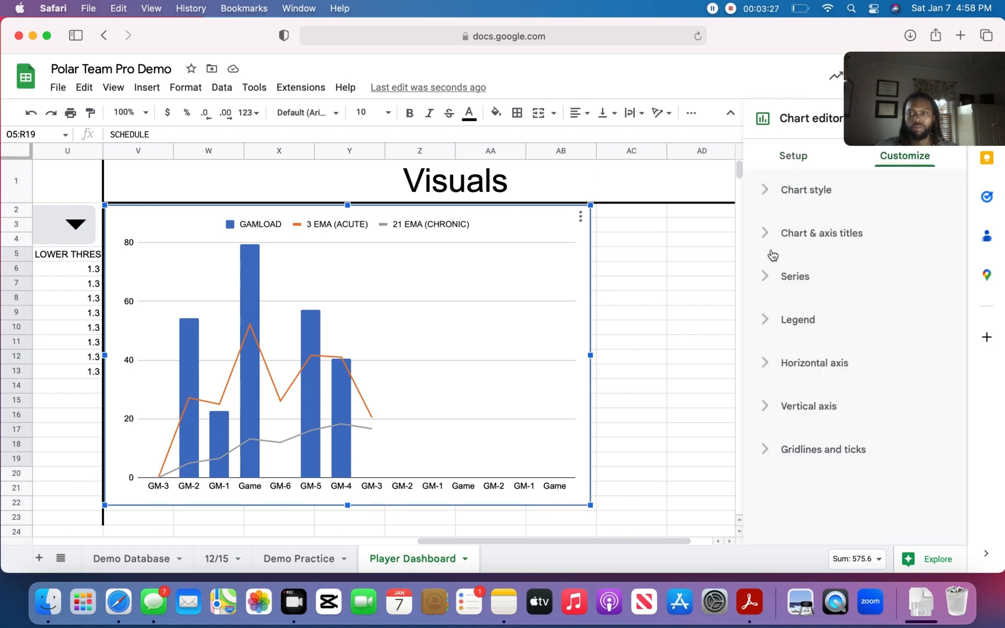
{"action": "left_click", "coordinate": [768, 322]}
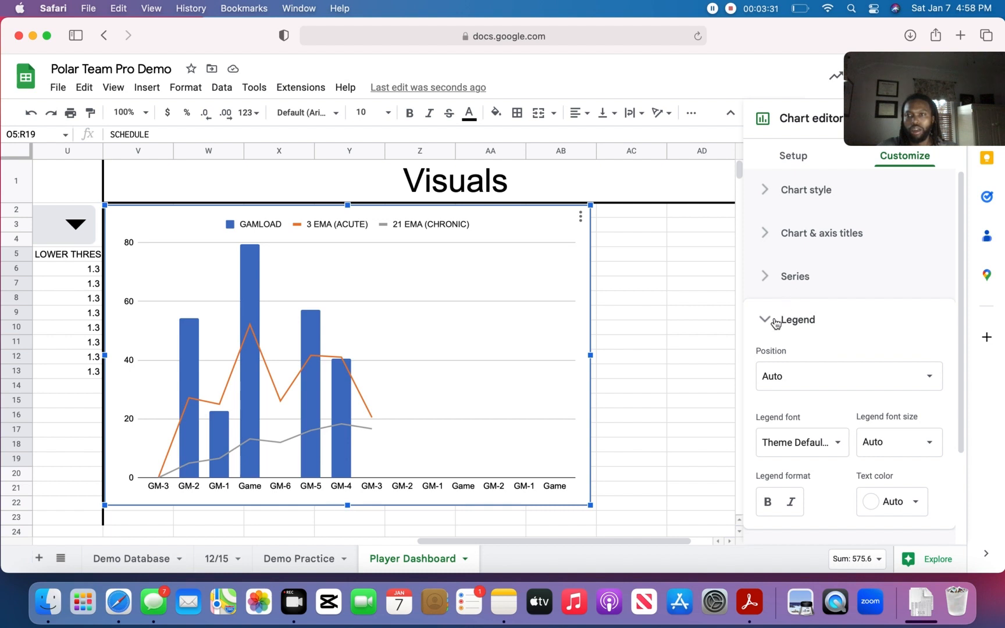
{"action": "left_click", "coordinate": [775, 321]}
{"action": "left_click", "coordinate": [771, 277]}
{"action": "left_click", "coordinate": [870, 323]}
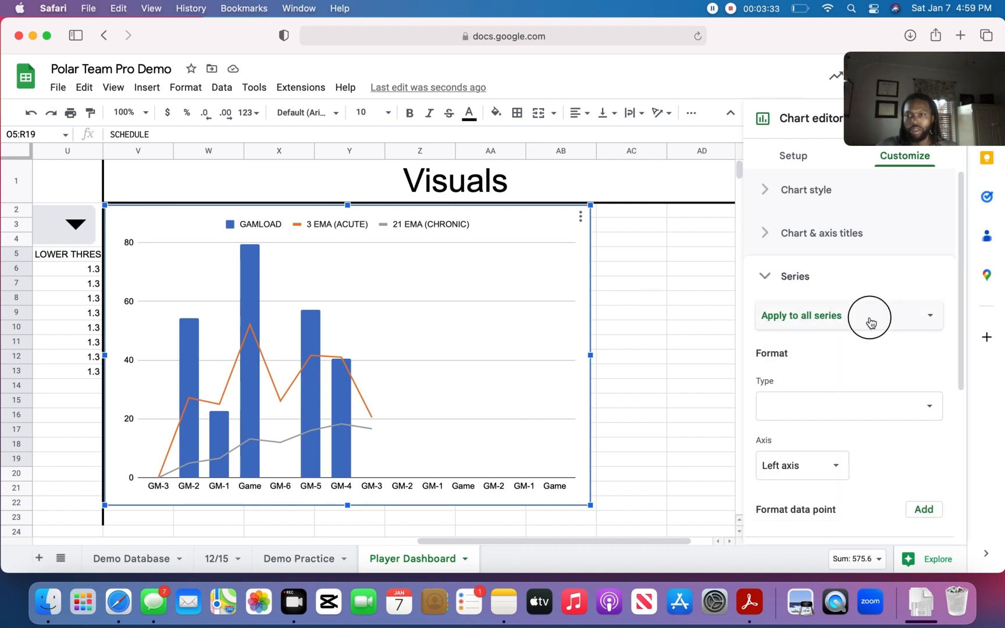
{"action": "left_click", "coordinate": [831, 336]}
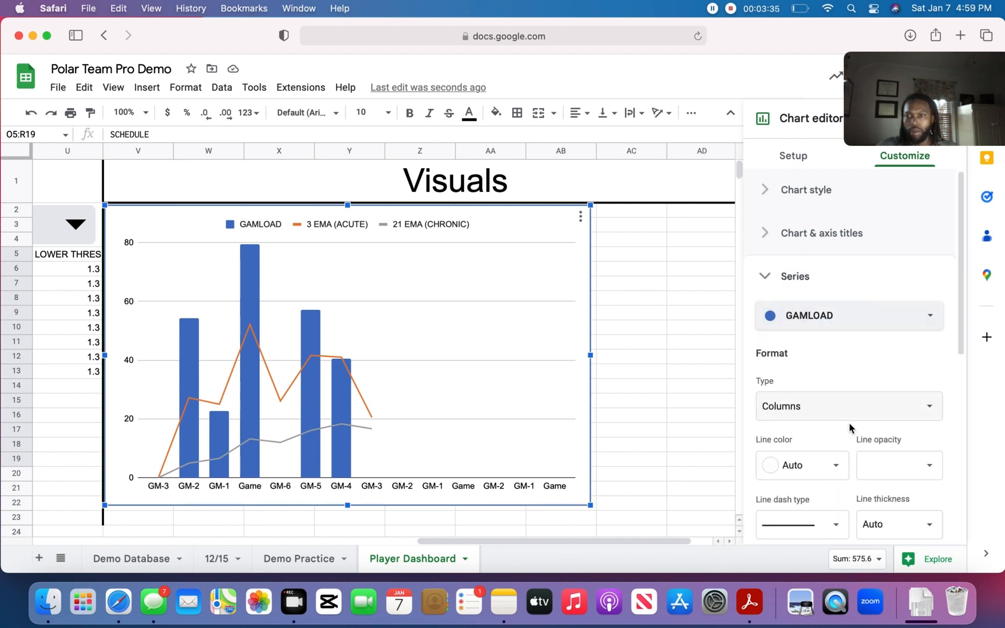
{"action": "left_click", "coordinate": [836, 466]}
{"action": "left_click", "coordinate": [833, 395]}
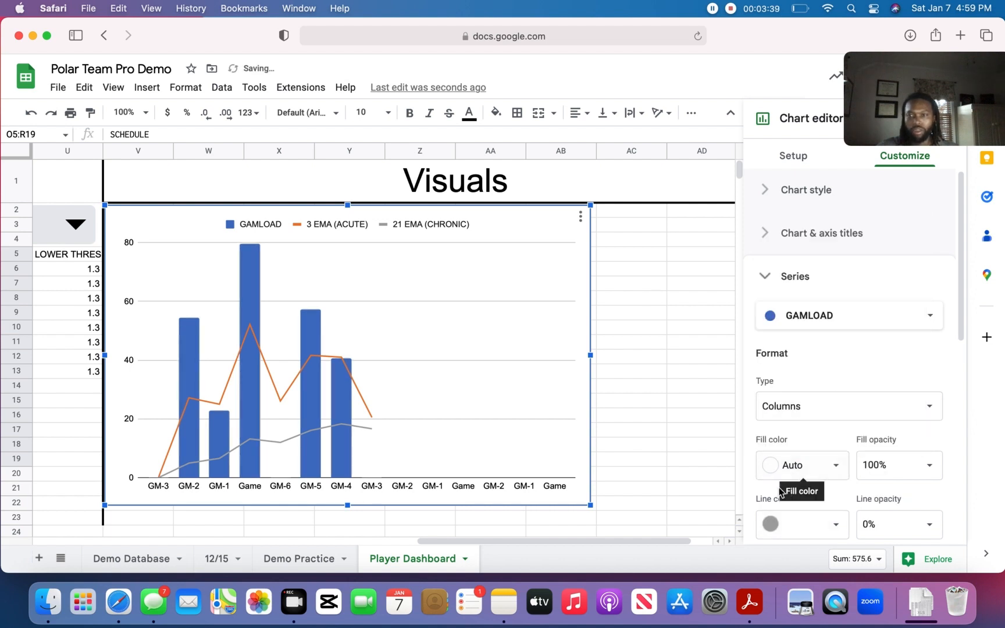
{"action": "left_click", "coordinate": [836, 471]}
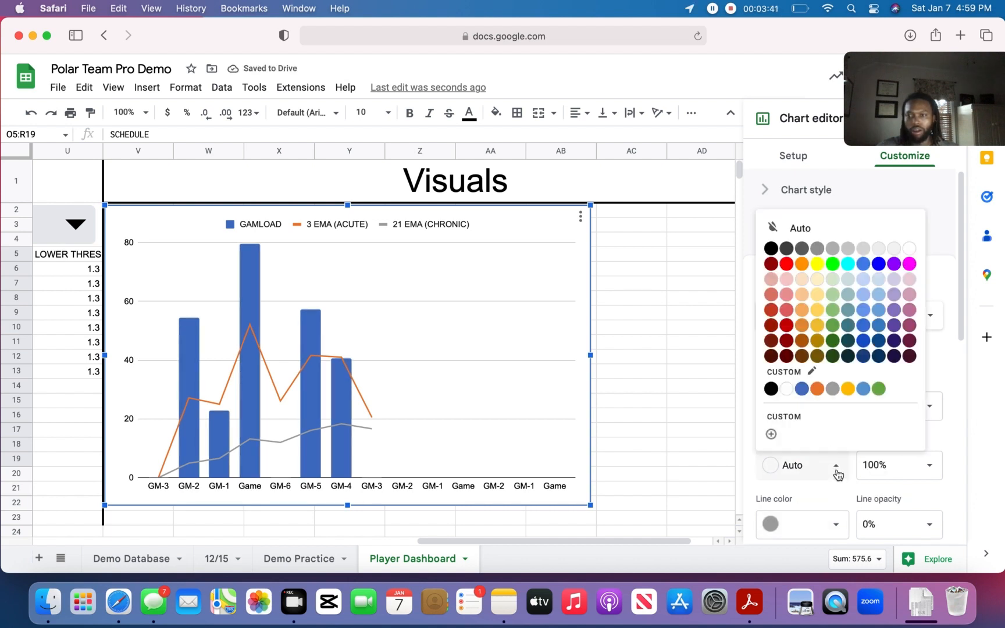
{"action": "left_click", "coordinate": [832, 389]}
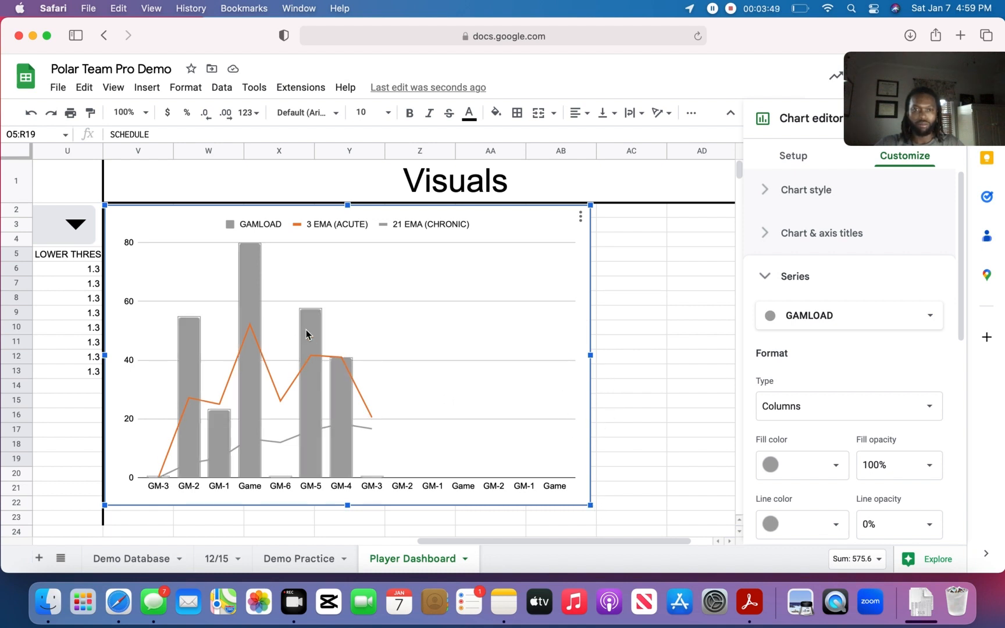
- Set the line color of the 3 EMA (ACUTE) series to red
{"action": "left_click", "coordinate": [914, 321]}
{"action": "left_click", "coordinate": [778, 335]}
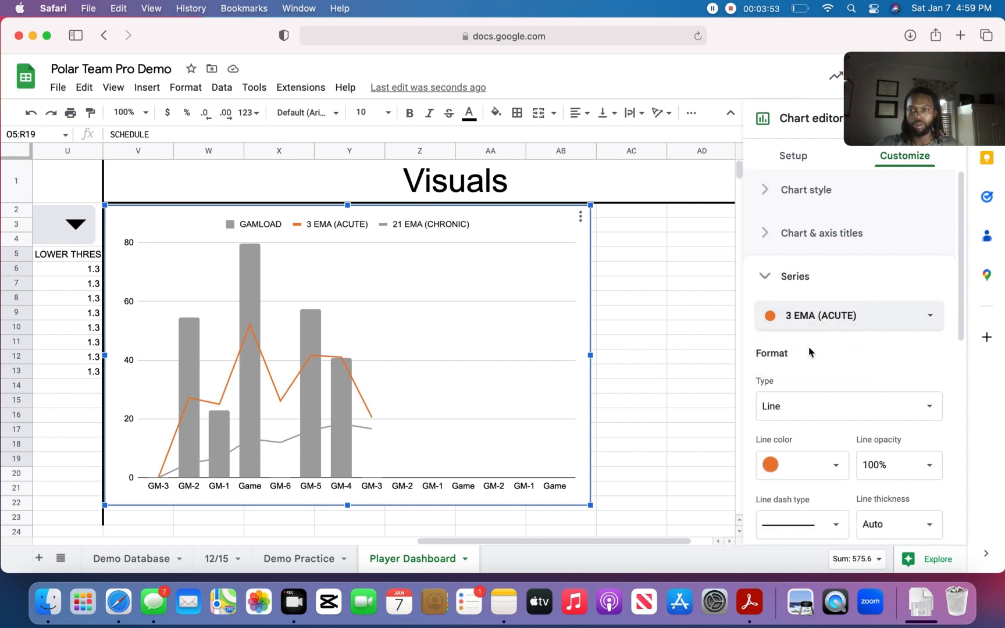
{"action": "left_click", "coordinate": [837, 469]}
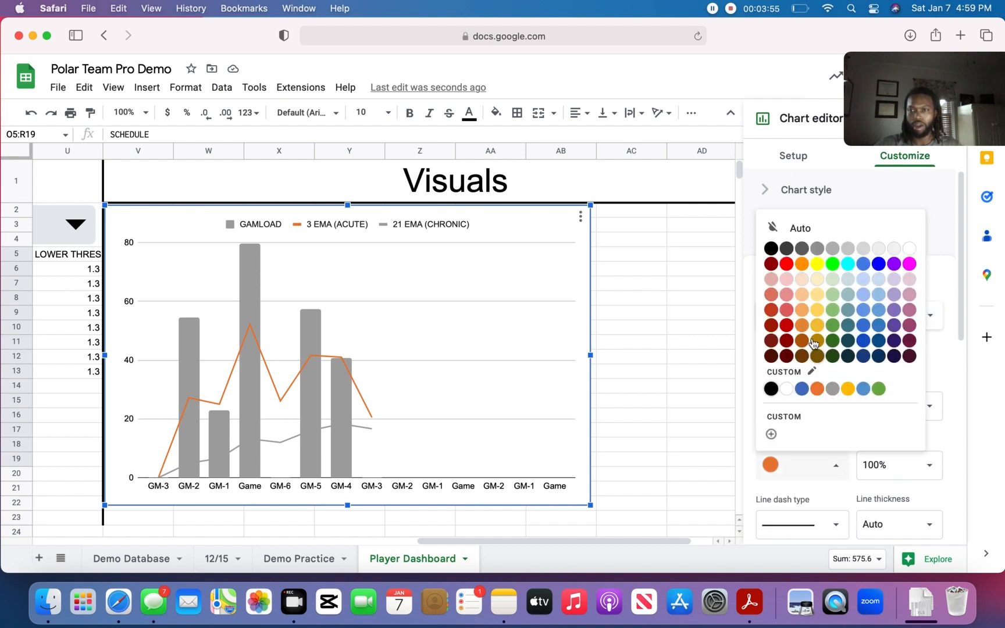
{"action": "left_click", "coordinate": [786, 265]}
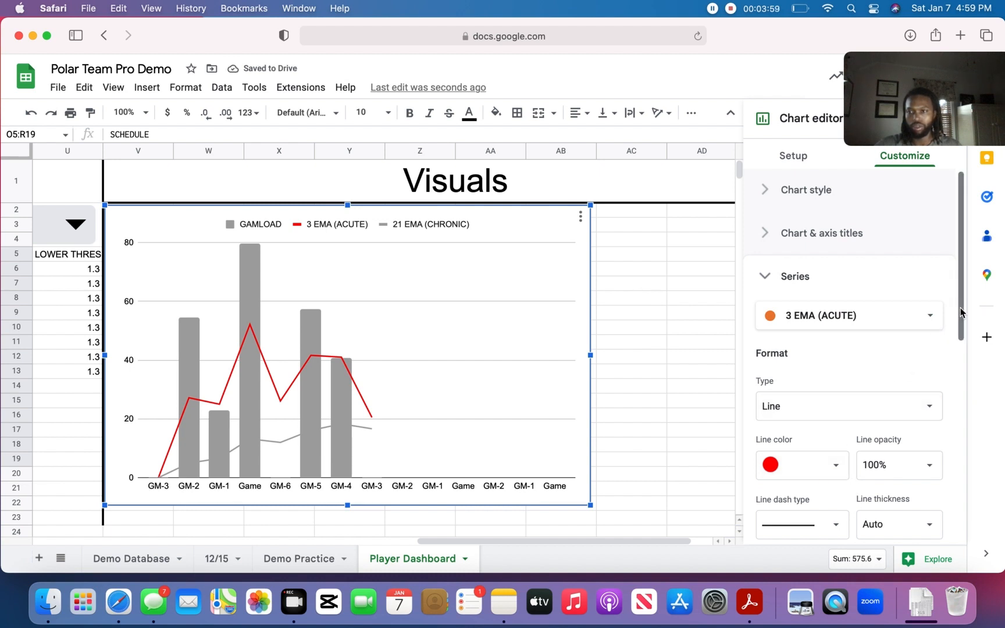
- Keep the 3 EMA (ACUTE) line solid and set its thickness to 4px
{"action": "left_click_drag", "start_coordinate": [960, 312], "coordinate": [961, 386]}
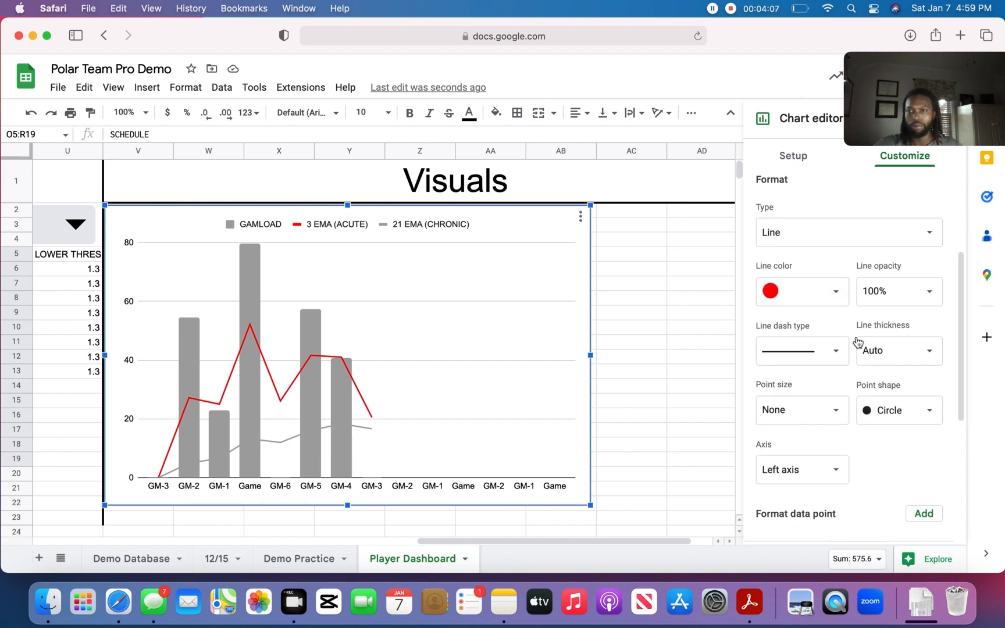
{"action": "left_click", "coordinate": [837, 352]}
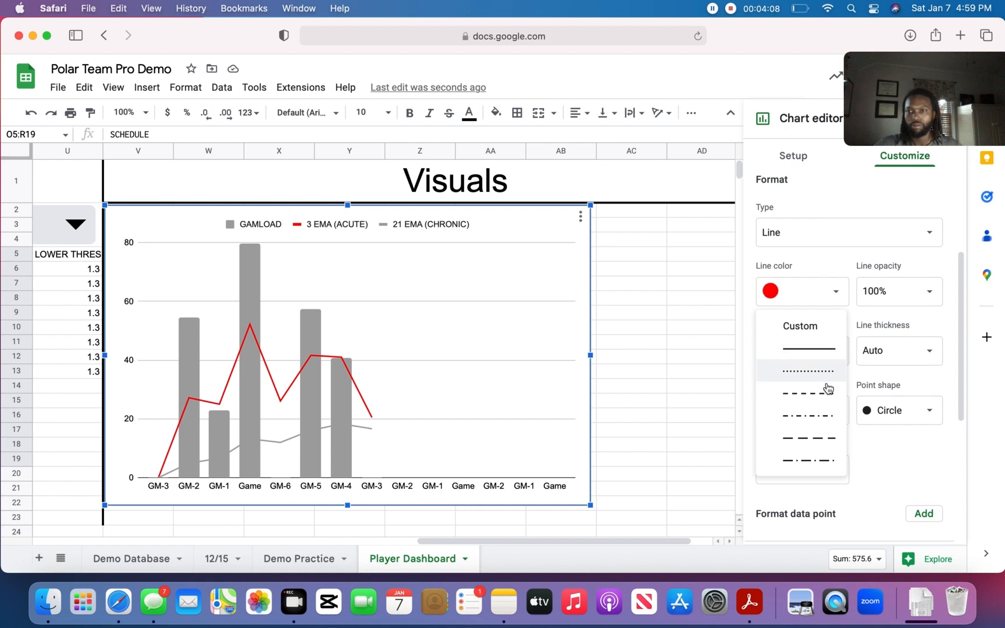
{"action": "left_click", "coordinate": [830, 351]}
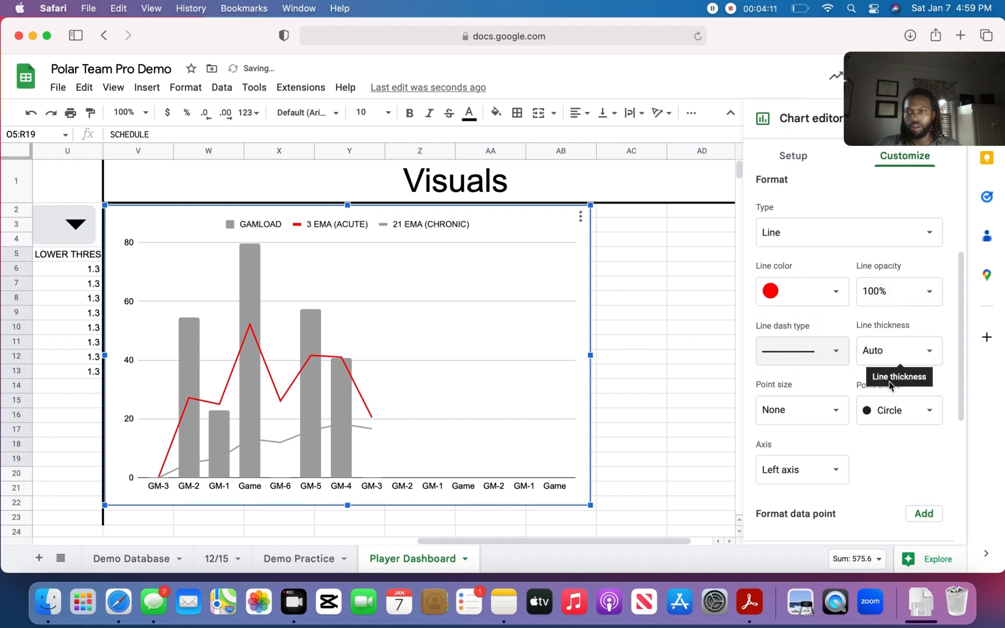
{"action": "left_click", "coordinate": [840, 410]}
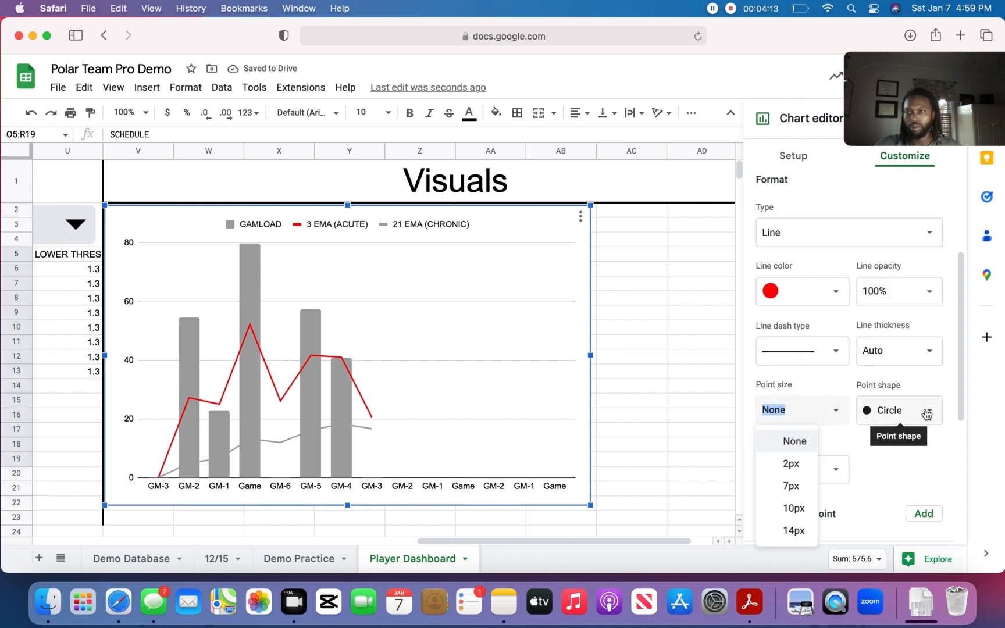
{"action": "left_click", "coordinate": [877, 466]}
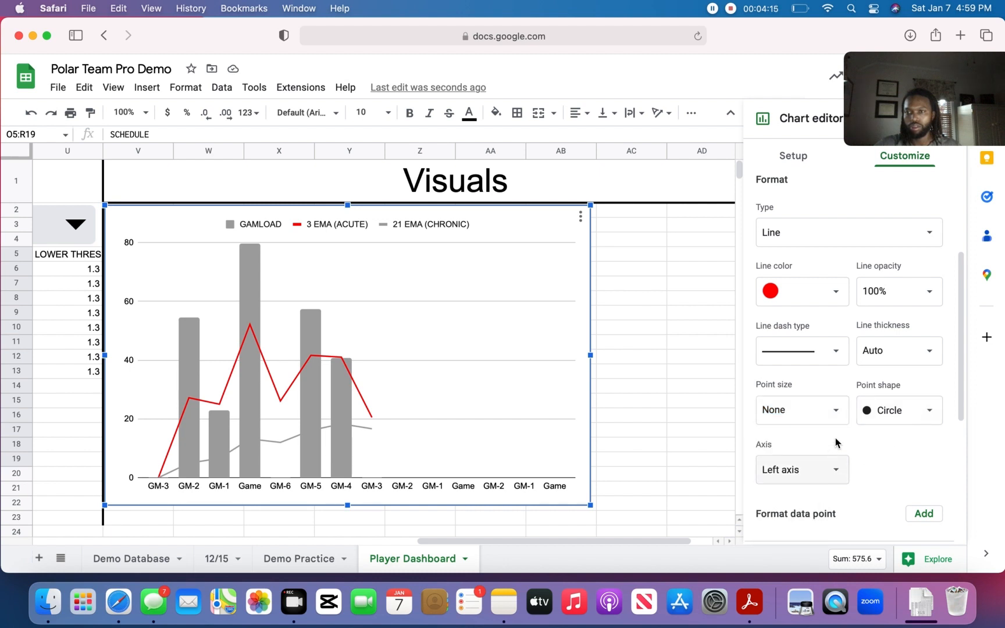
{"action": "left_click", "coordinate": [925, 351]}
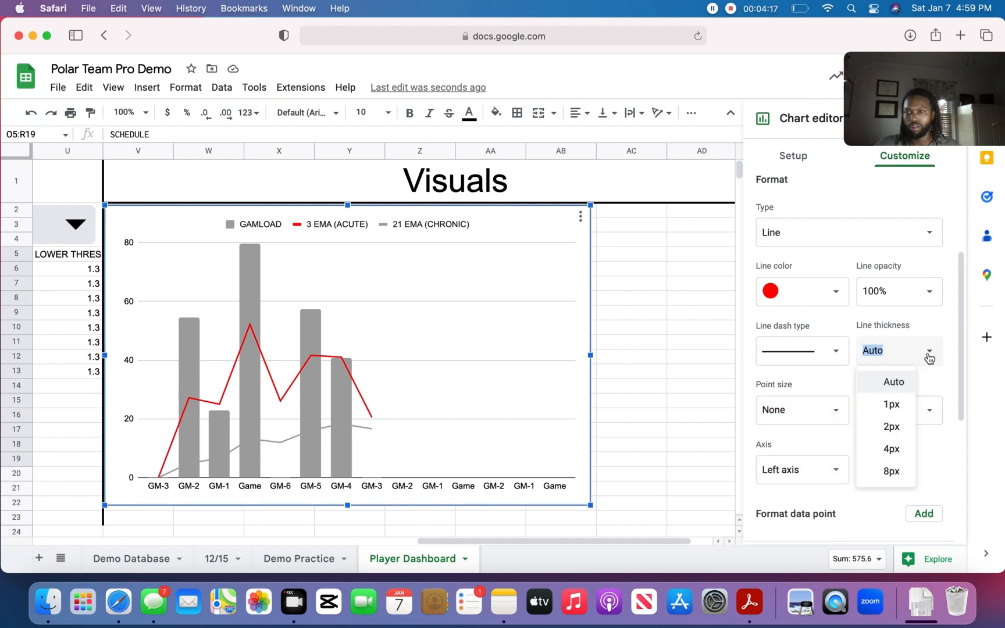
{"action": "left_click", "coordinate": [891, 448]}
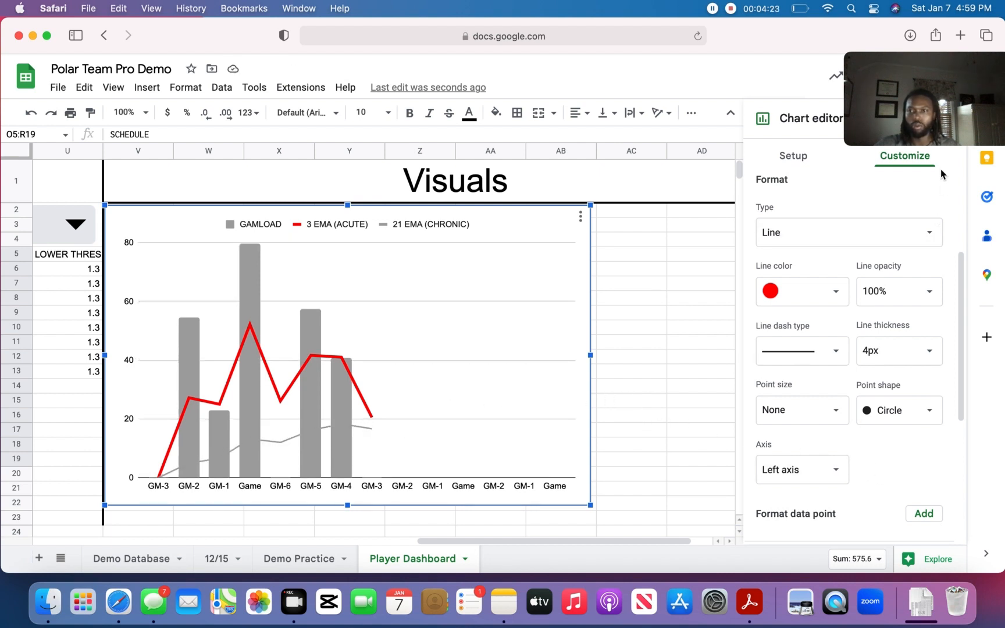
{"action": "scroll", "coordinate": [878, 312], "scroll_direction": "up", "scroll_amount": 5}
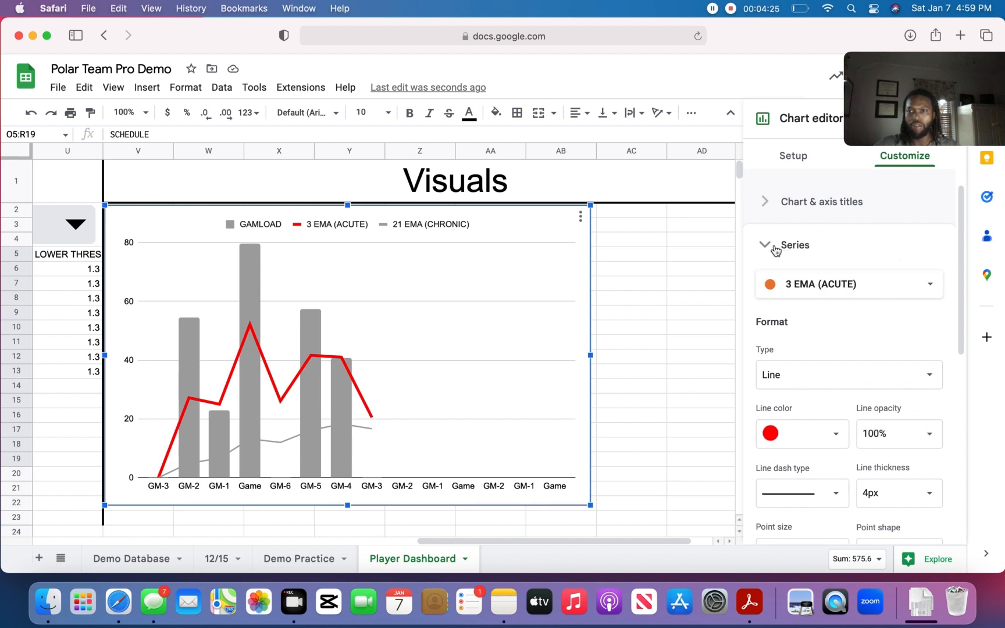
{"action": "left_click", "coordinate": [769, 246]}
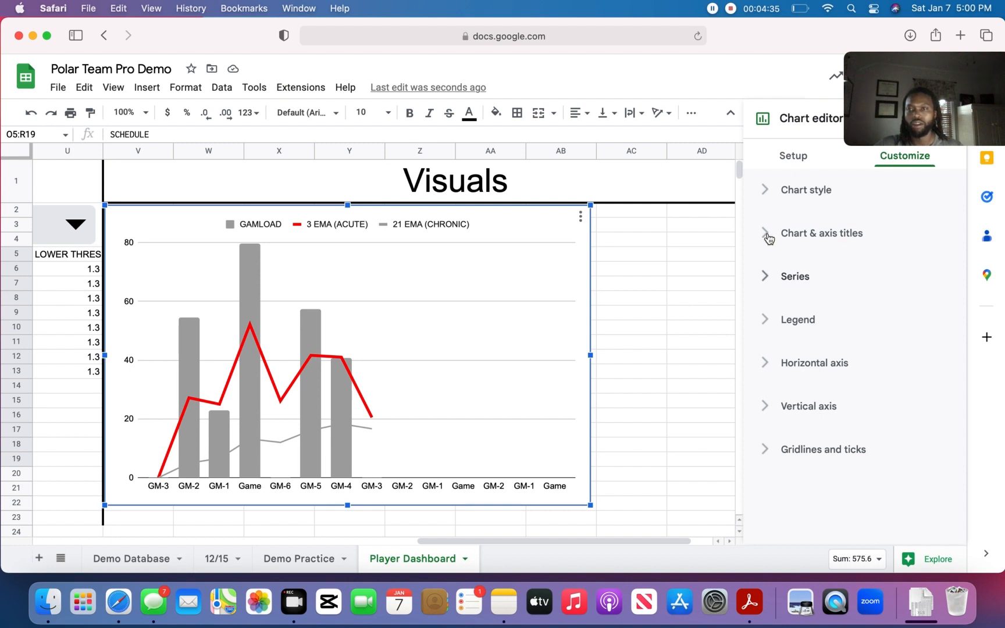
- Color the 21 EMA (CHRONIC) line blue and set its thickness to 4px
{"action": "left_click", "coordinate": [767, 280]}
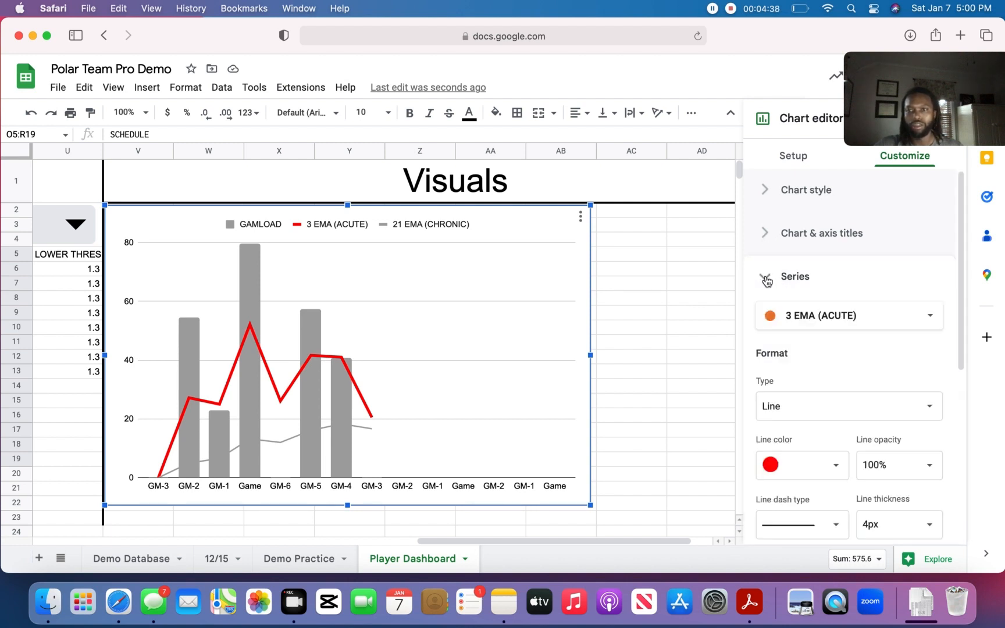
{"action": "left_click", "coordinate": [905, 311]}
{"action": "left_click", "coordinate": [837, 336]}
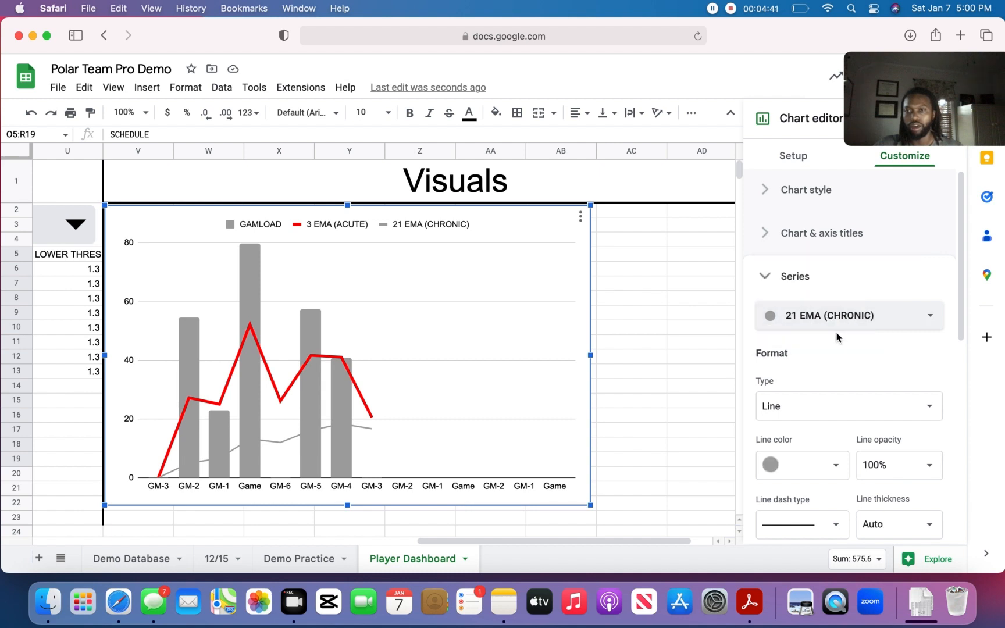
{"action": "left_click", "coordinate": [836, 468]}
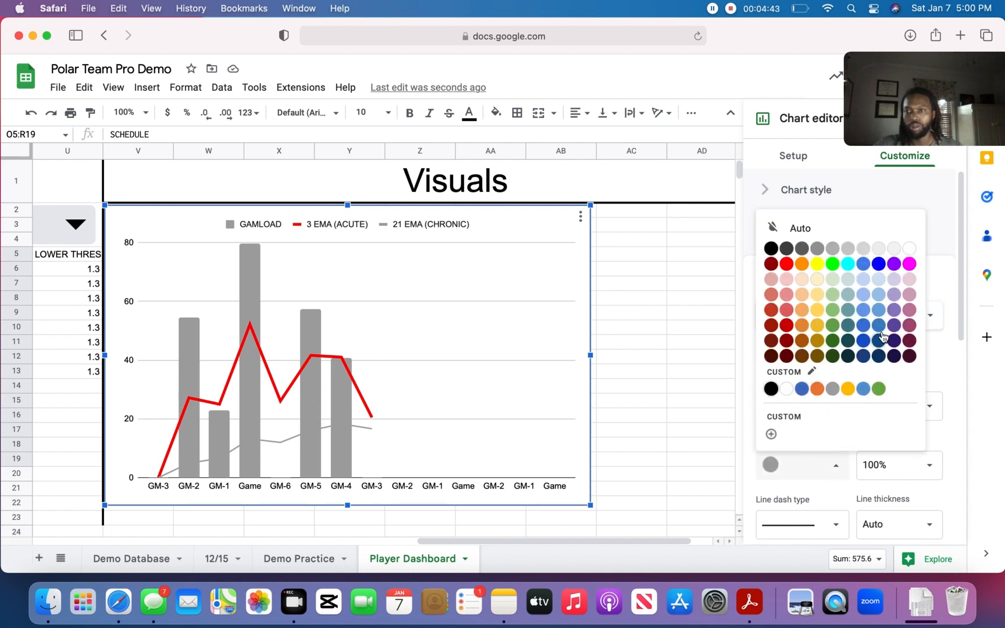
{"action": "left_click", "coordinate": [879, 265]}
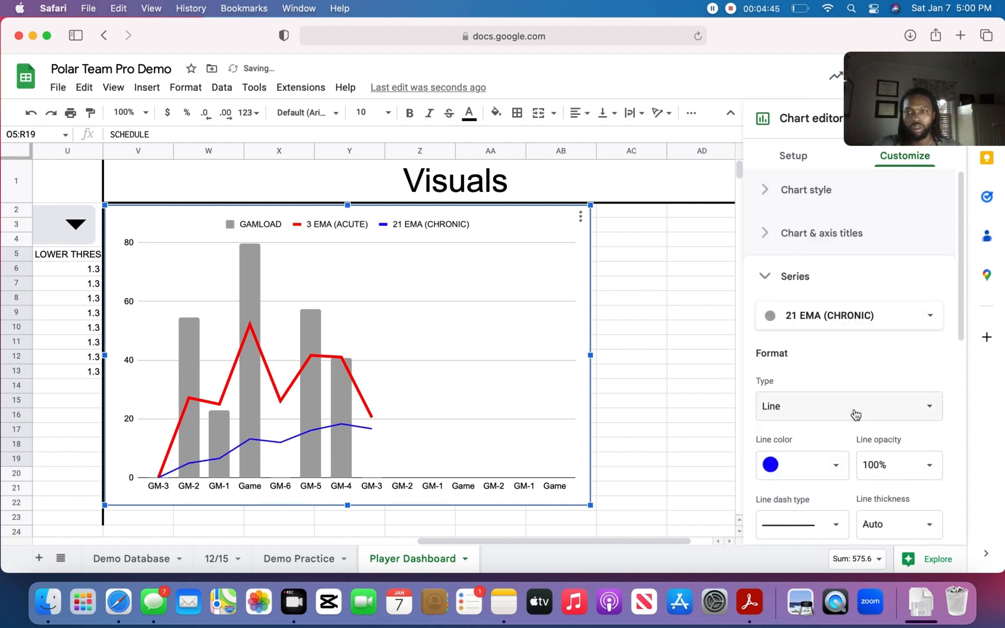
{"action": "left_click", "coordinate": [930, 527]}
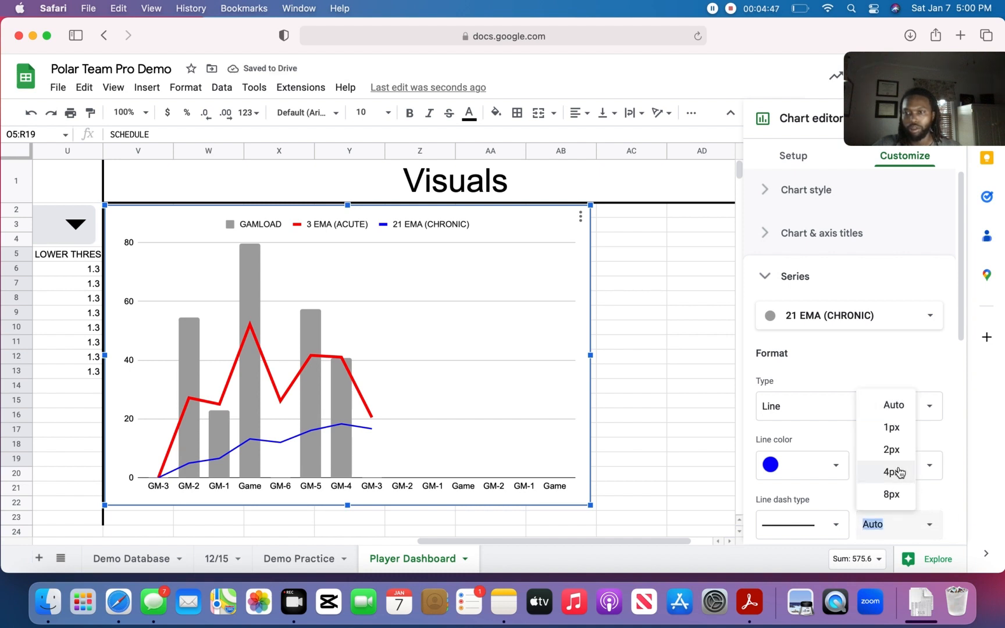
{"action": "left_click", "coordinate": [892, 472]}
{"action": "left_click_drag", "start_coordinate": [964, 266], "coordinate": [963, 359]}
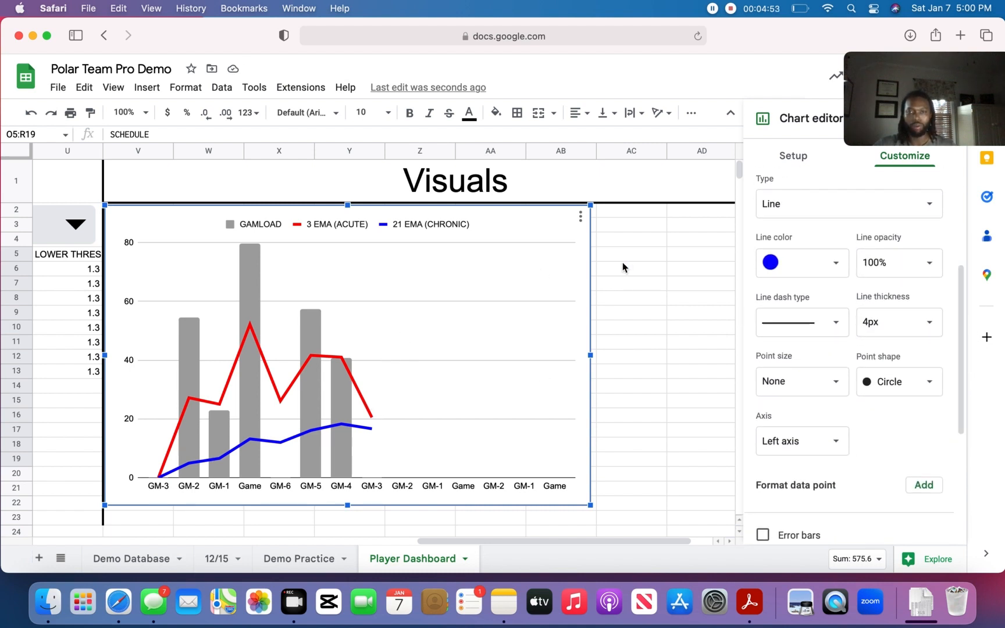
- Widen the chart so it extends into column AD and add a centered chart title reading "Playerload"
{"action": "left_click_drag", "start_coordinate": [589, 355], "coordinate": [712, 354]}
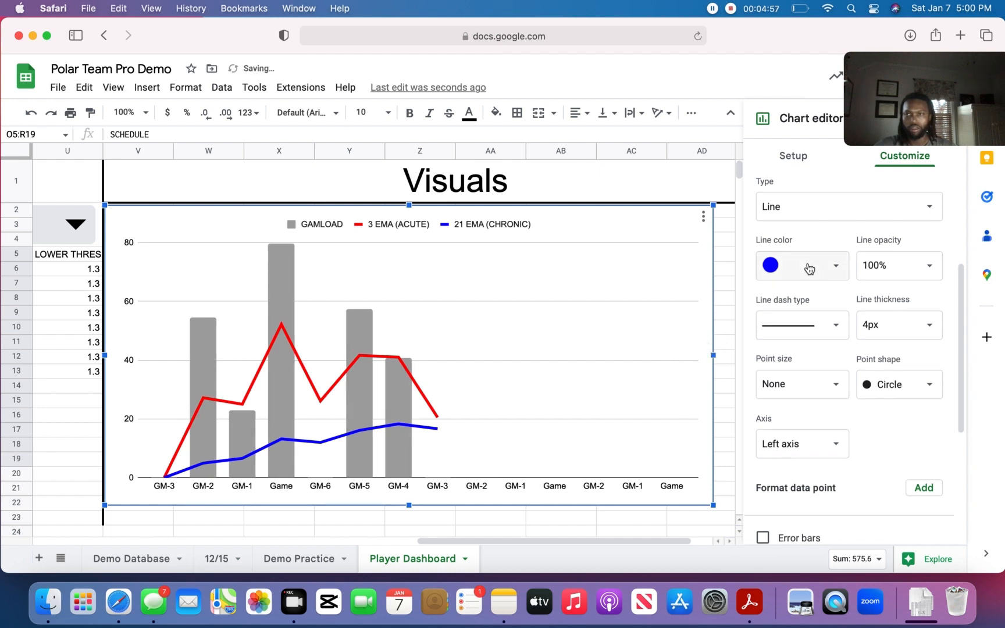
{"action": "left_click_drag", "start_coordinate": [962, 334], "coordinate": [973, 198]}
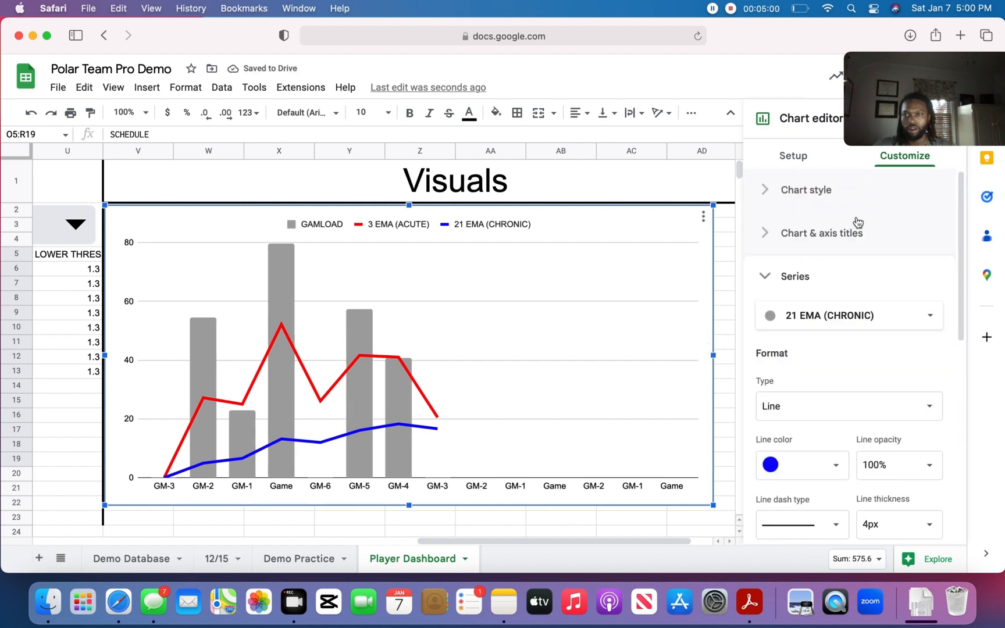
{"action": "left_click", "coordinate": [760, 241]}
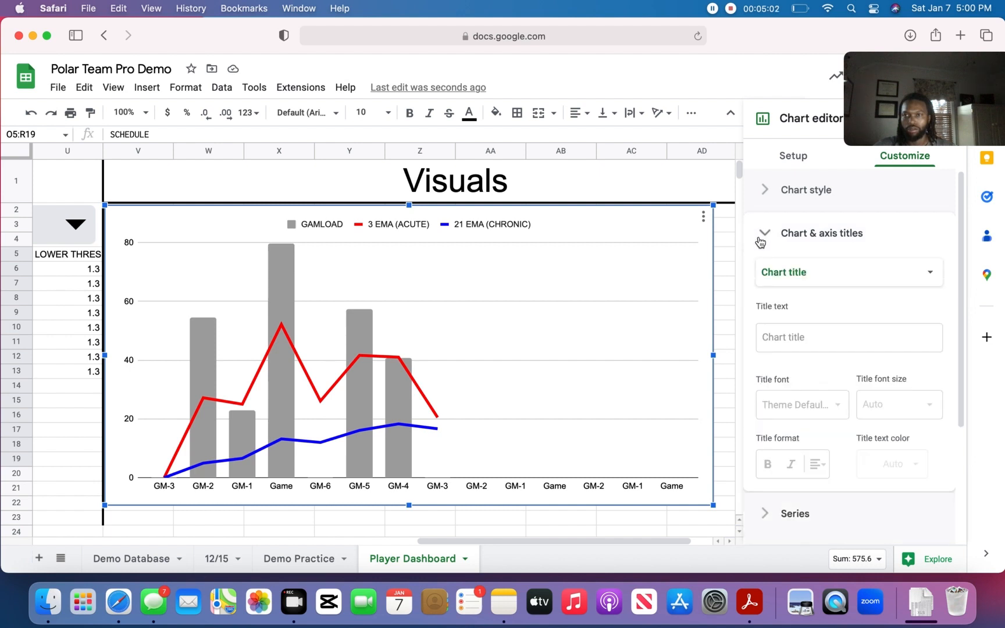
{"action": "left_click", "coordinate": [796, 331]}
{"action": "type", "text": "Playerload"}
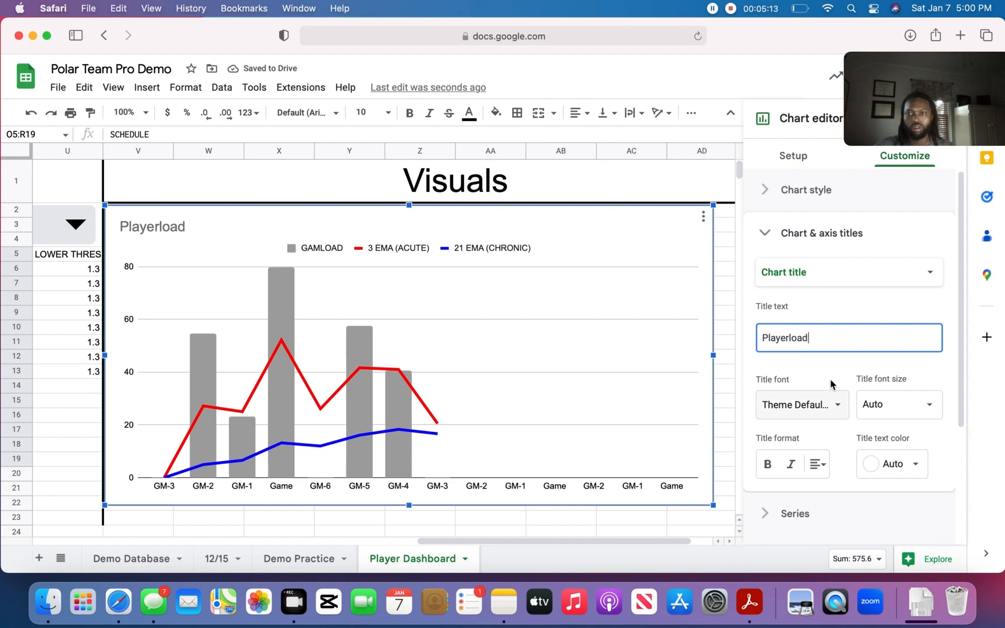
{"action": "left_click", "coordinate": [824, 476]}
{"action": "left_click", "coordinate": [835, 486]}
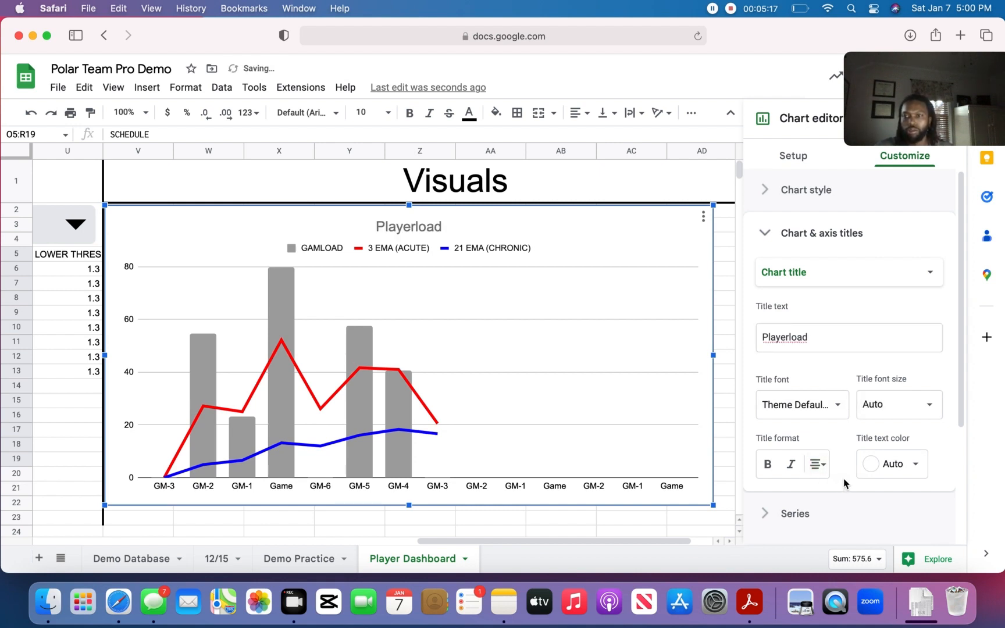
- Add a horizontal axis title reading "Schedule" to the Playerload chart
{"action": "left_click_drag", "start_coordinate": [961, 250], "coordinate": [960, 332]}
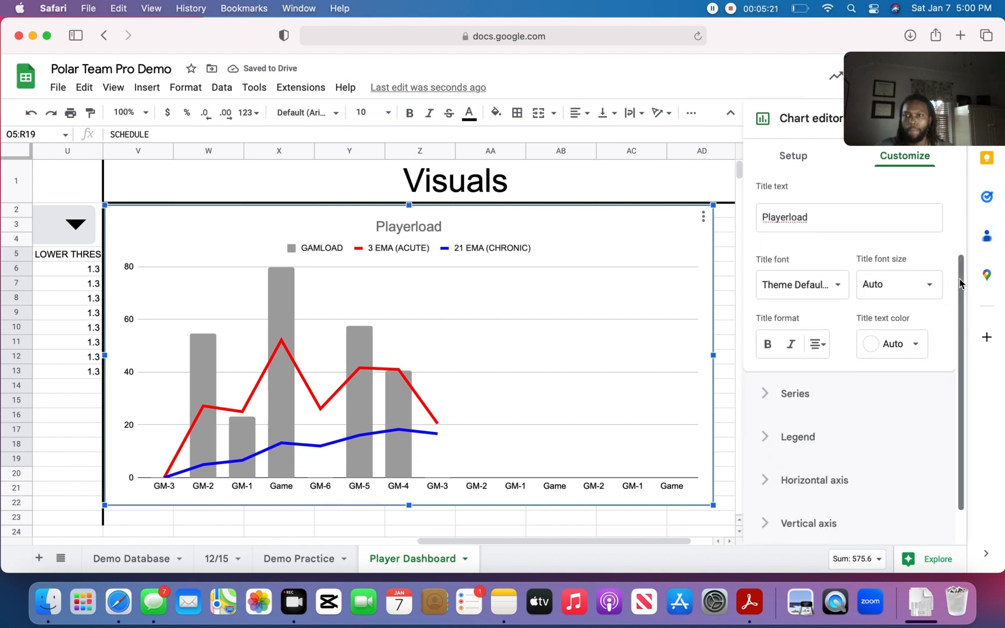
{"action": "left_click_drag", "start_coordinate": [960, 273], "coordinate": [961, 197]}
{"action": "left_click", "coordinate": [892, 277]}
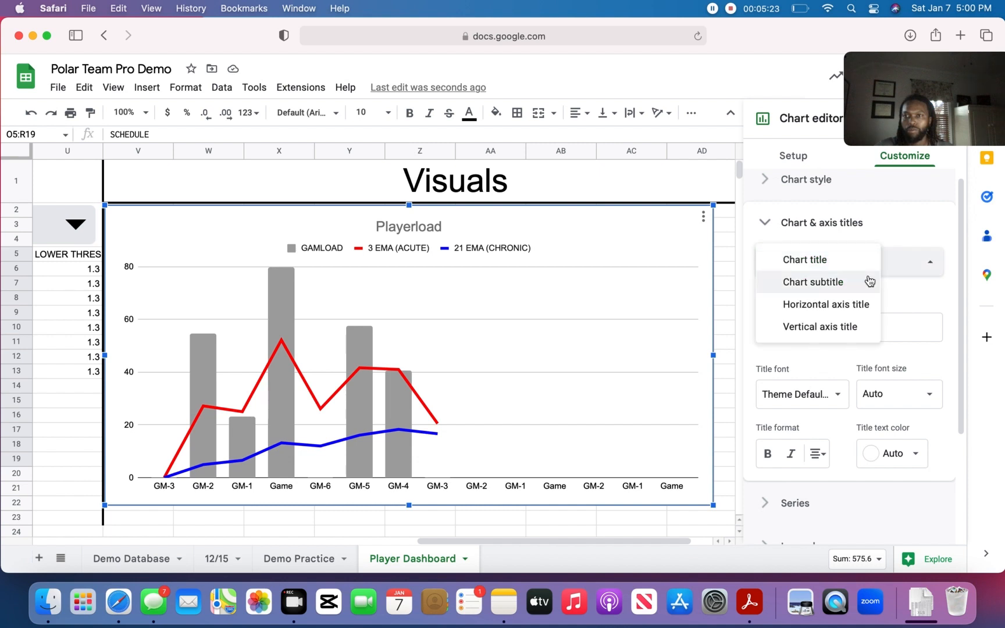
{"action": "left_click", "coordinate": [817, 305]}
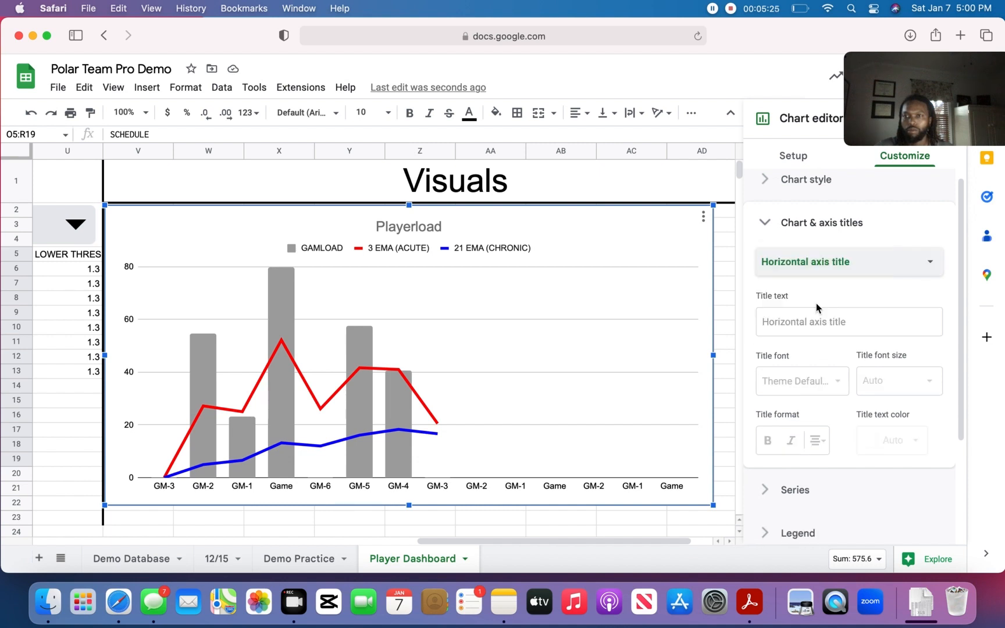
{"action": "left_click", "coordinate": [793, 317]}
{"action": "type", "text": "Schedule"}
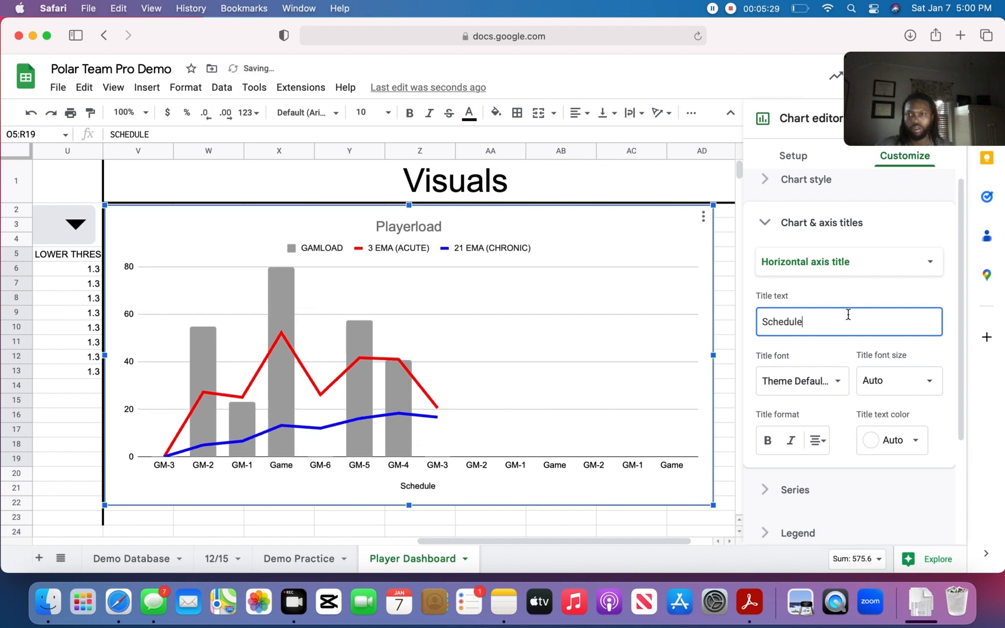
- Add a vertical axis title reading "Gameload" to the Playerload chart and close the title settings
{"action": "left_click", "coordinate": [923, 273]}
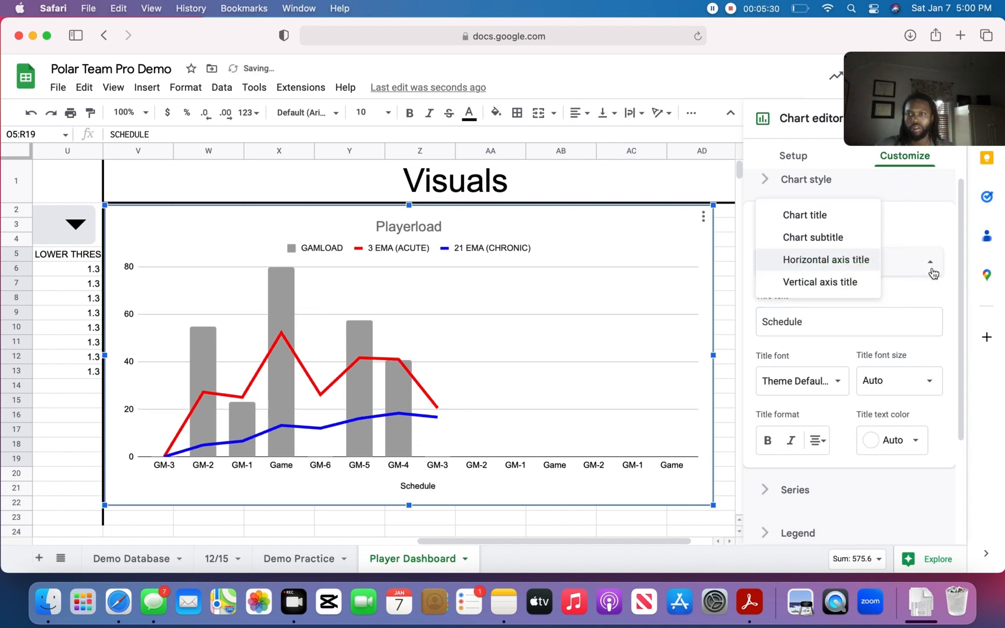
{"action": "left_click", "coordinate": [820, 282]}
{"action": "left_click", "coordinate": [821, 322]}
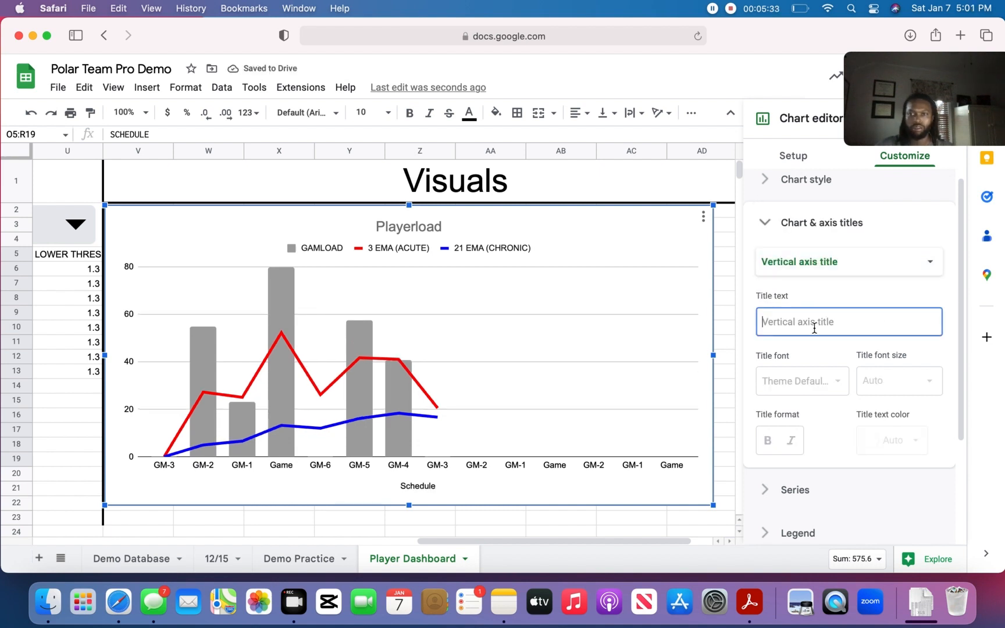
{"action": "type", "text": "Gameload"}
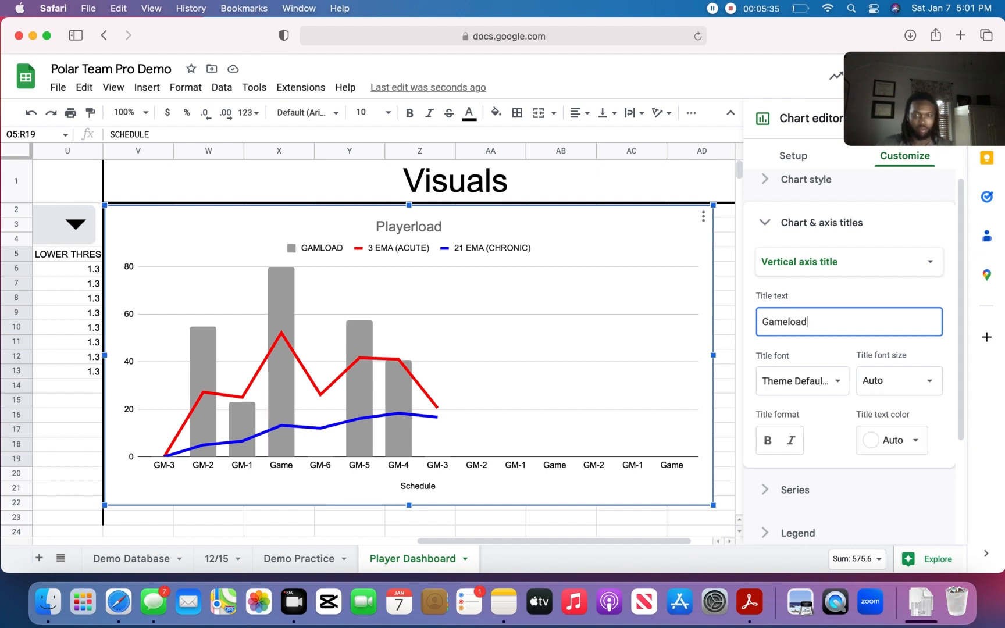
{"action": "left_click", "coordinate": [830, 349]}
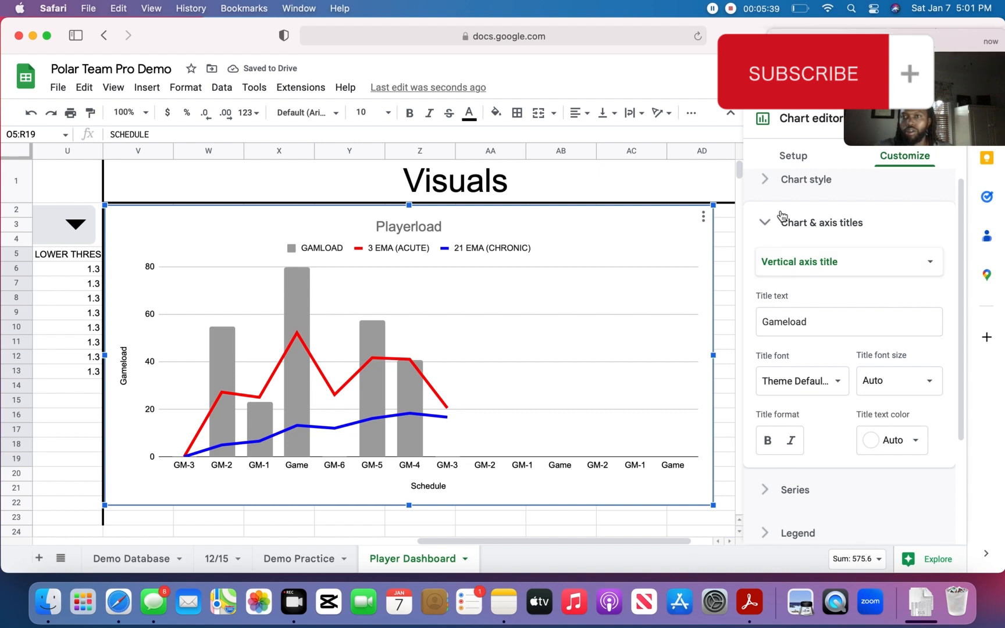
{"action": "left_click", "coordinate": [768, 225]}
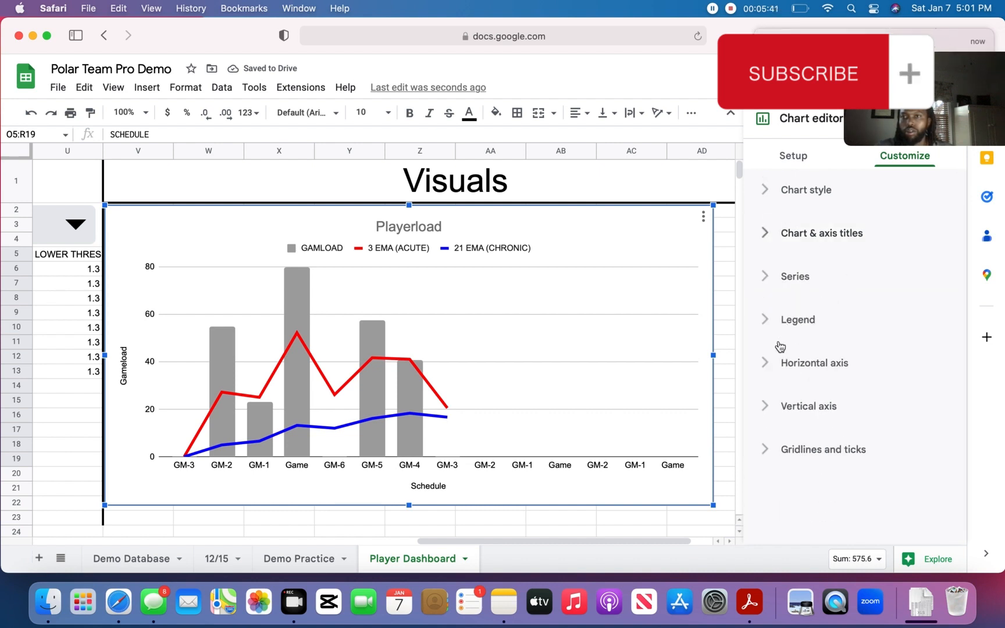
- Slant the chart's horizontal axis labels, trying 30° first and setting the angle to 60°
{"action": "left_click", "coordinate": [776, 361]}
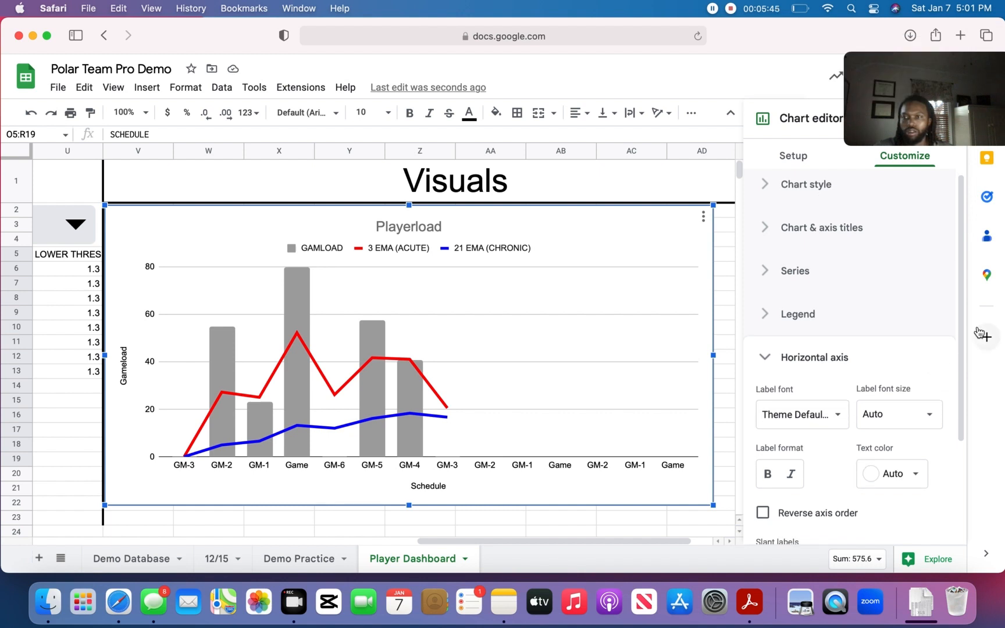
{"action": "scroll", "coordinate": [963, 365], "scroll_direction": "down", "scroll_amount": 3}
{"action": "left_click_drag", "start_coordinate": [963, 365], "coordinate": [959, 414]}
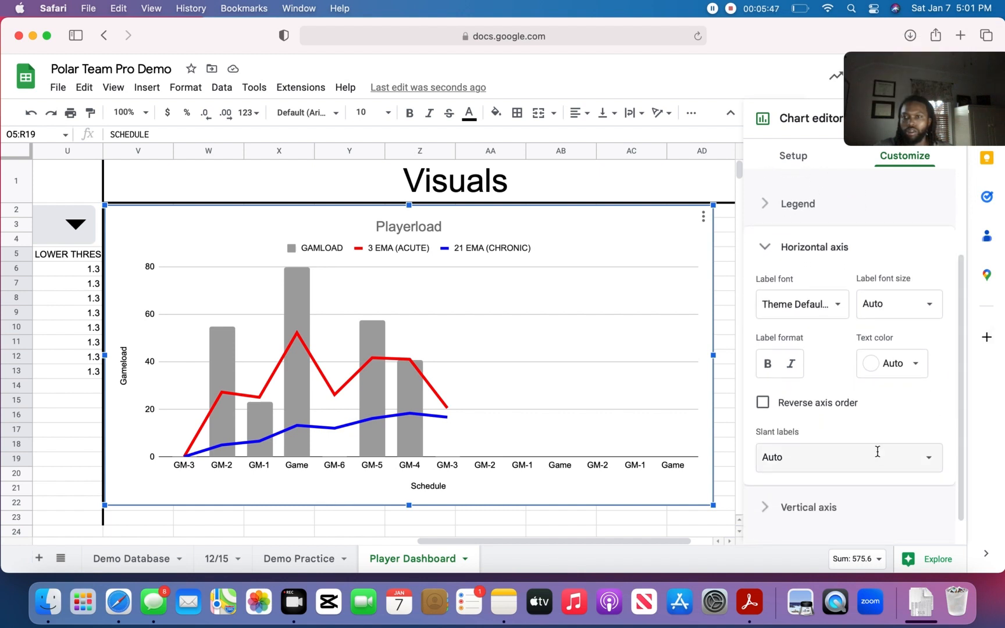
{"action": "left_click", "coordinate": [935, 464]}
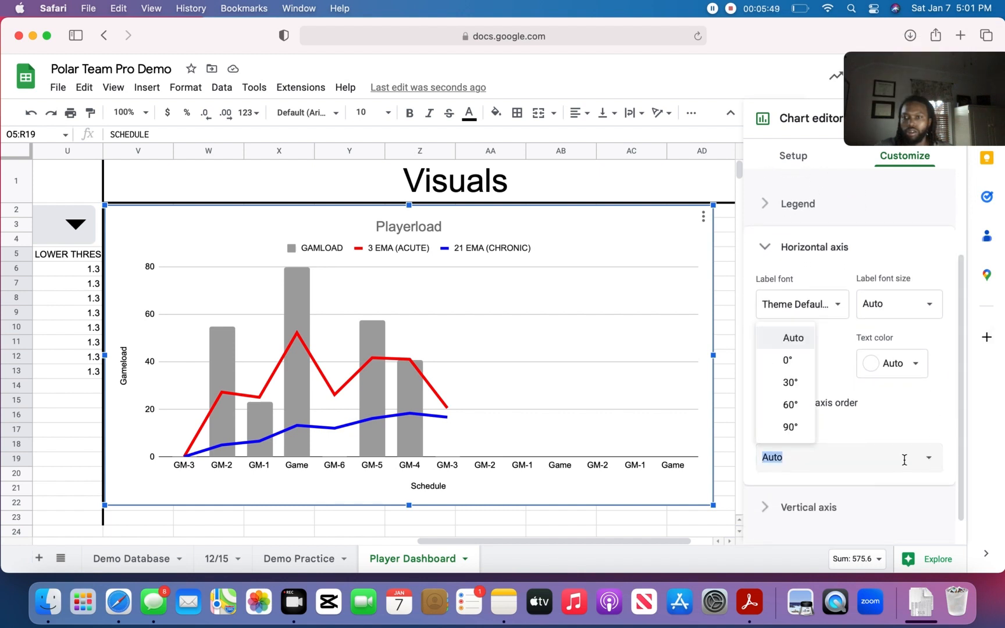
{"action": "left_click", "coordinate": [795, 387]}
{"action": "left_click", "coordinate": [836, 460]}
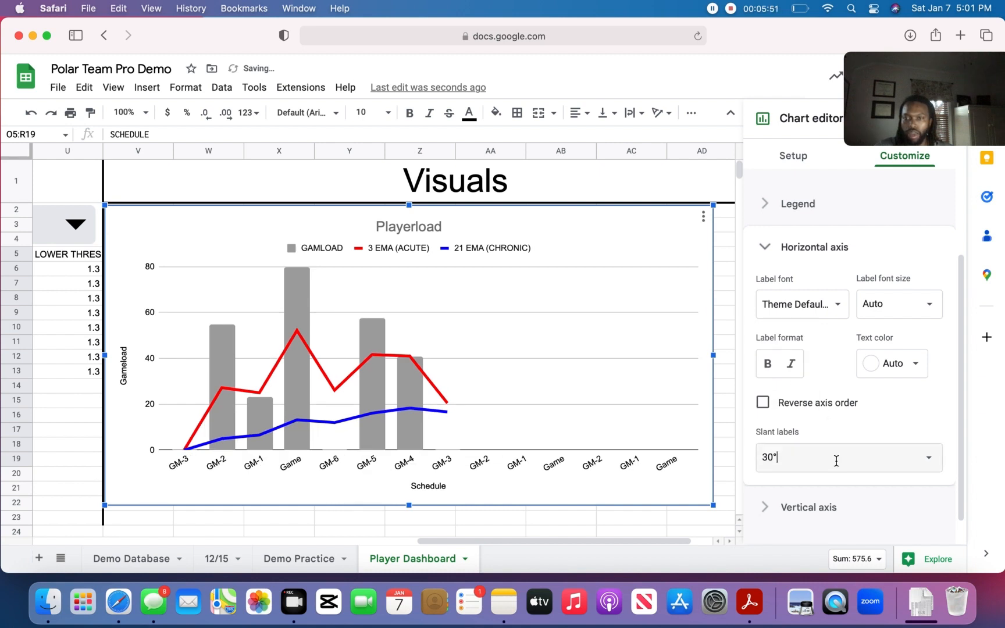
{"action": "left_click", "coordinate": [928, 462]}
{"action": "left_click", "coordinate": [782, 409]}
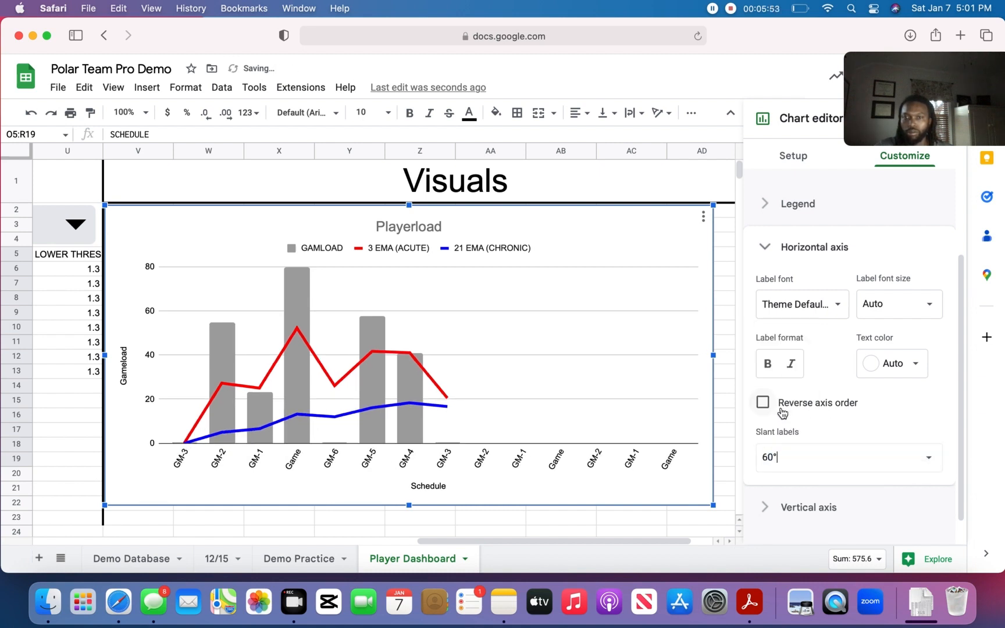
- Try the 30° slant on the horizontal axis labels once more, return it to 60° and close the axis settings
{"action": "left_click", "coordinate": [928, 458]}
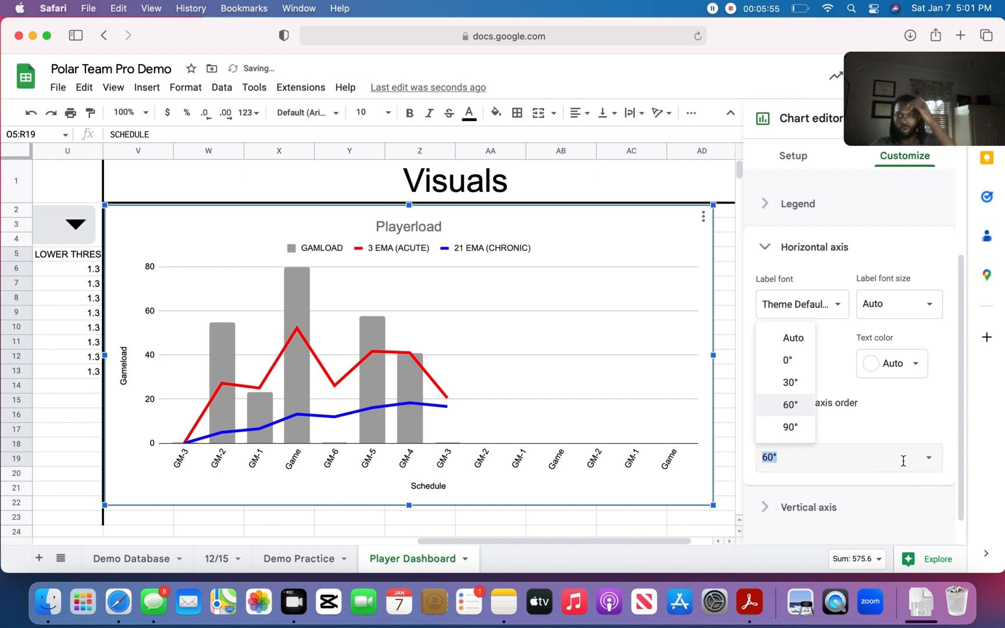
{"action": "left_click", "coordinate": [789, 382]}
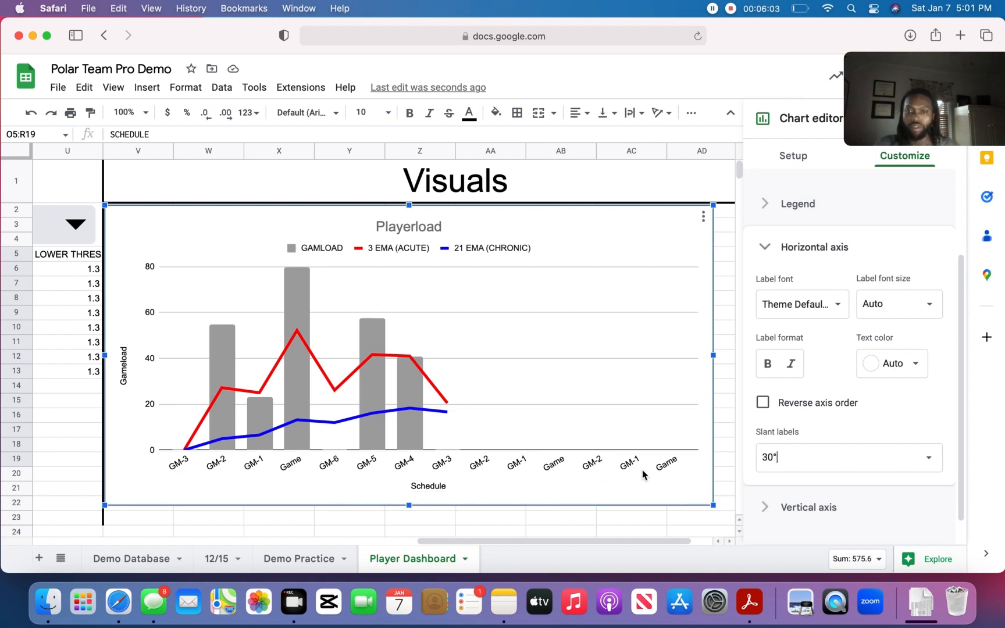
{"action": "left_click", "coordinate": [885, 463]}
{"action": "left_click", "coordinate": [927, 465]}
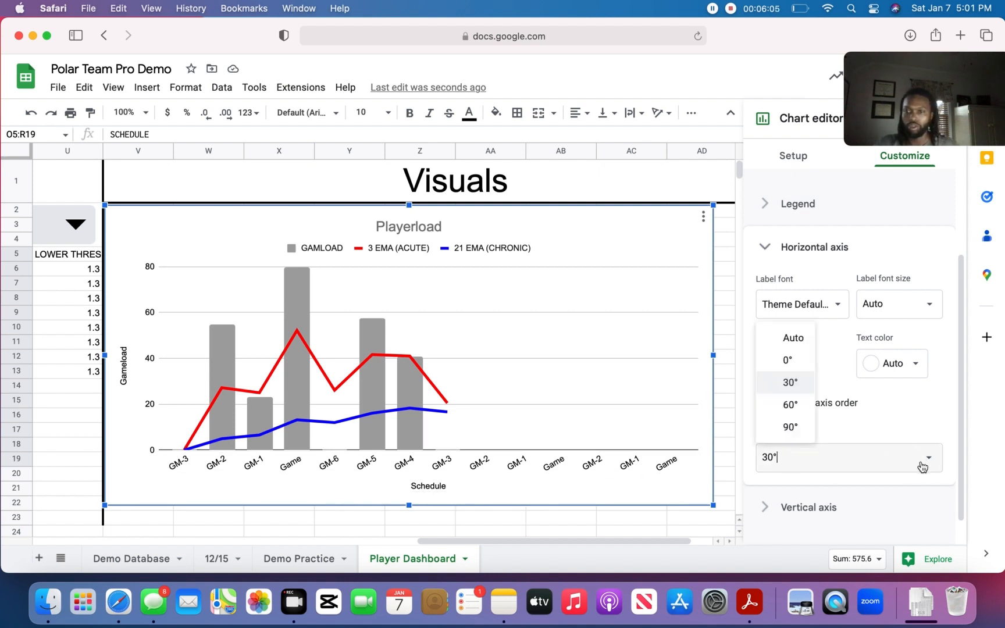
{"action": "left_click", "coordinate": [785, 410]}
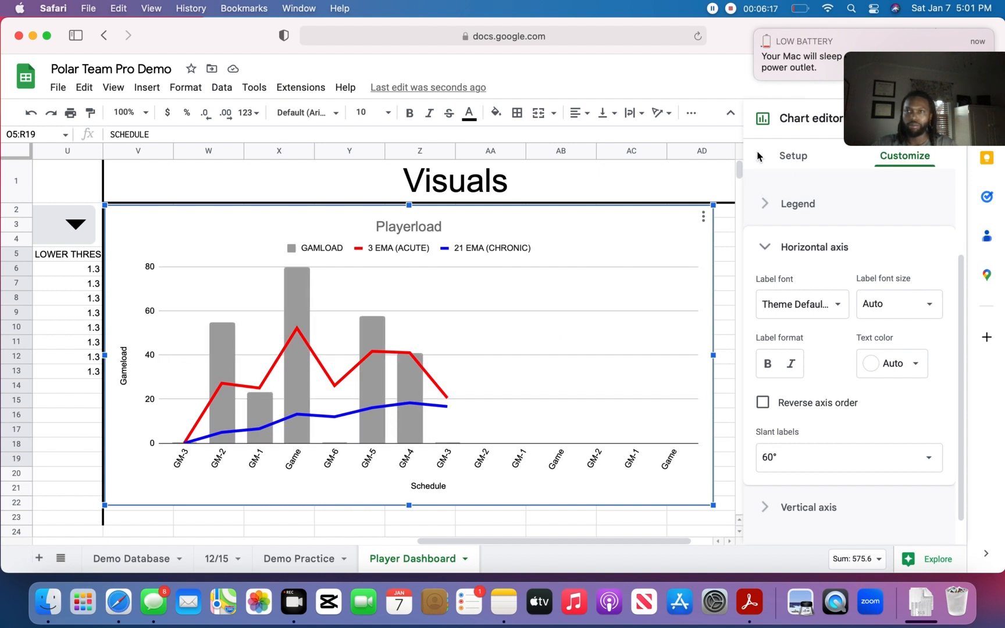
{"action": "left_click", "coordinate": [756, 31]}
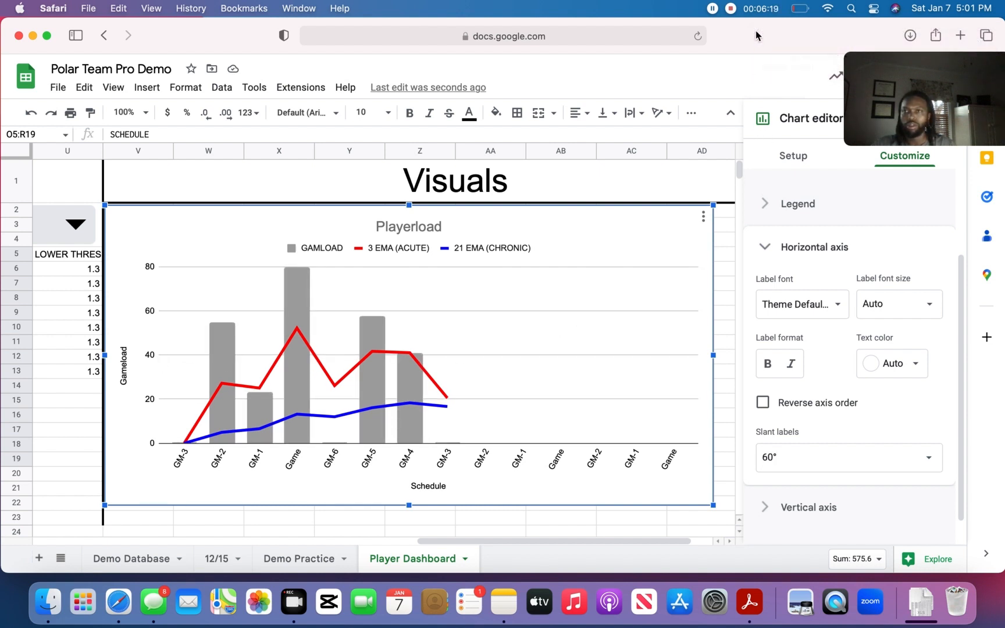
{"action": "left_click", "coordinate": [767, 248]}
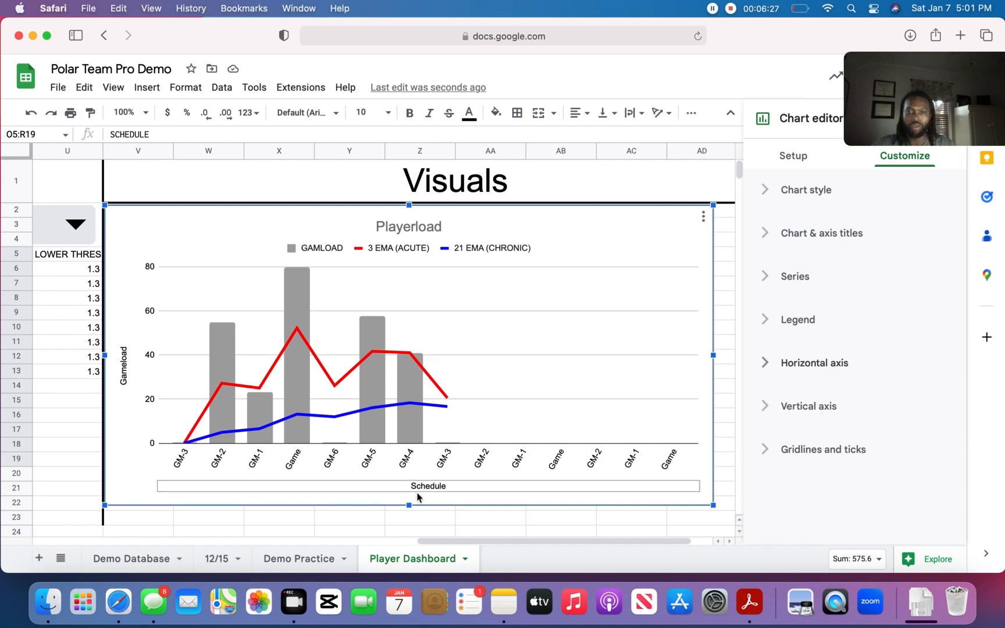
- Enter 40 in D10 and 60 in D11 as Player 2's loads for 1/9 and 1/10
{"action": "left_click_drag", "start_coordinate": [491, 544], "coordinate": [105, 473]}
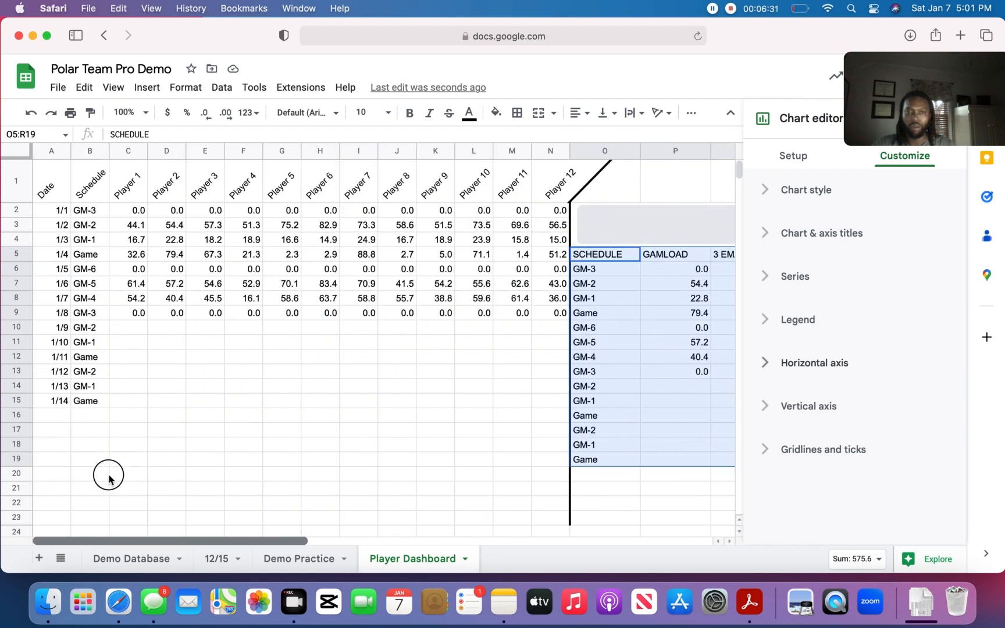
{"action": "left_click", "coordinate": [166, 327]}
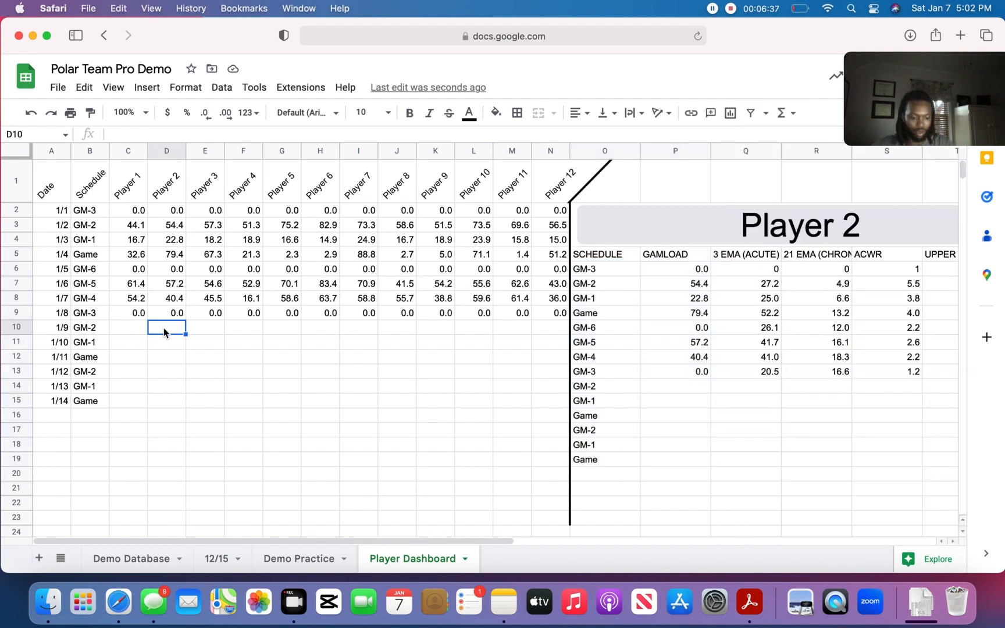
{"action": "type", "text": "40"}
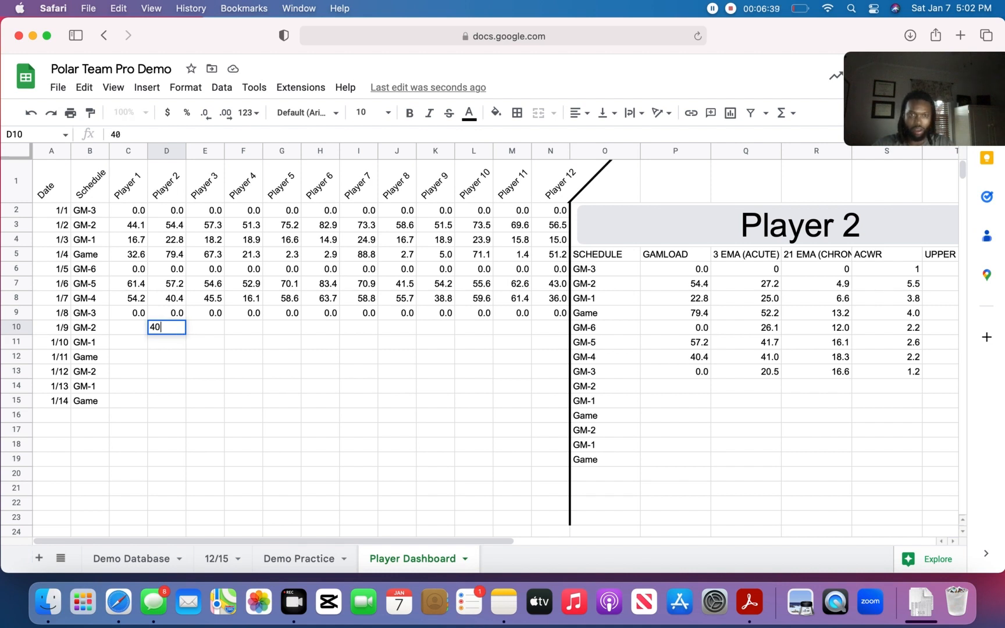
{"action": "key", "text": "Return"}
{"action": "type", "text": "60"}
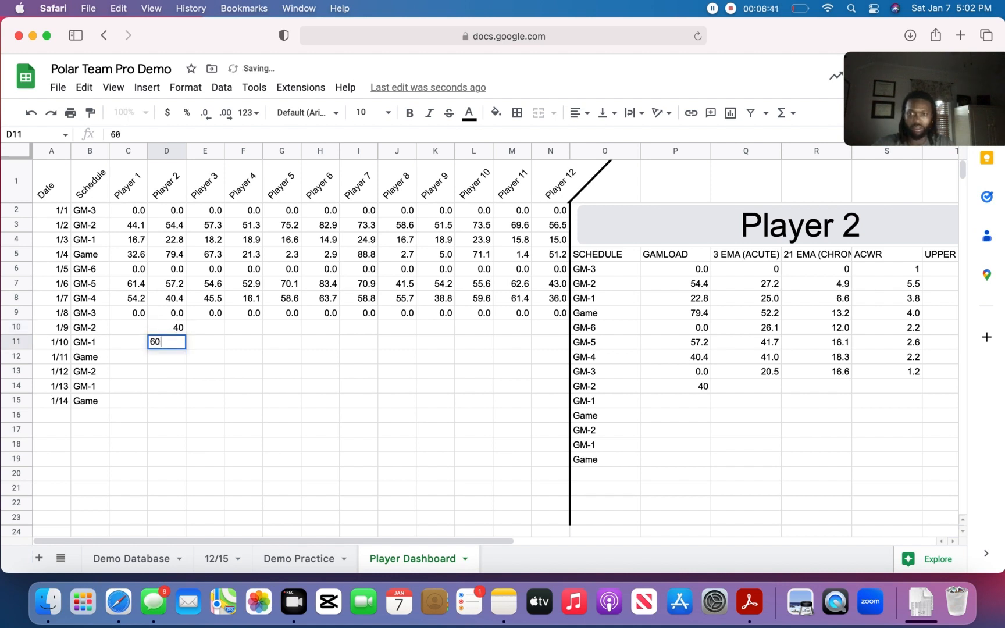
{"action": "key", "text": "Return"}
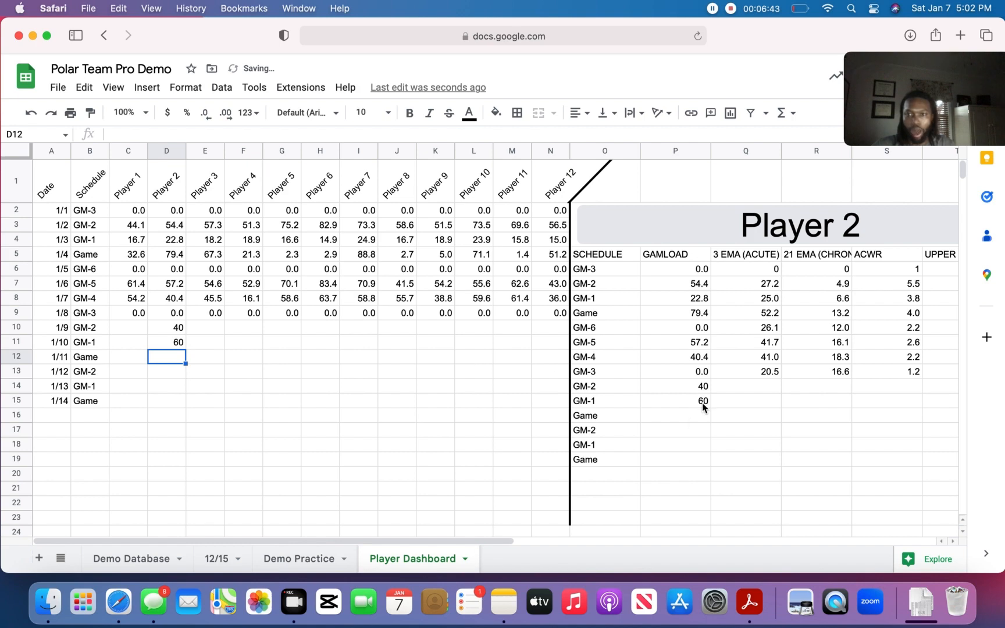
- Select Q13:U13 and fill the average, ACWR and threshold columns down through row 15
{"action": "left_click_drag", "start_coordinate": [494, 541], "coordinate": [691, 541]}
{"action": "left_click", "coordinate": [343, 375]}
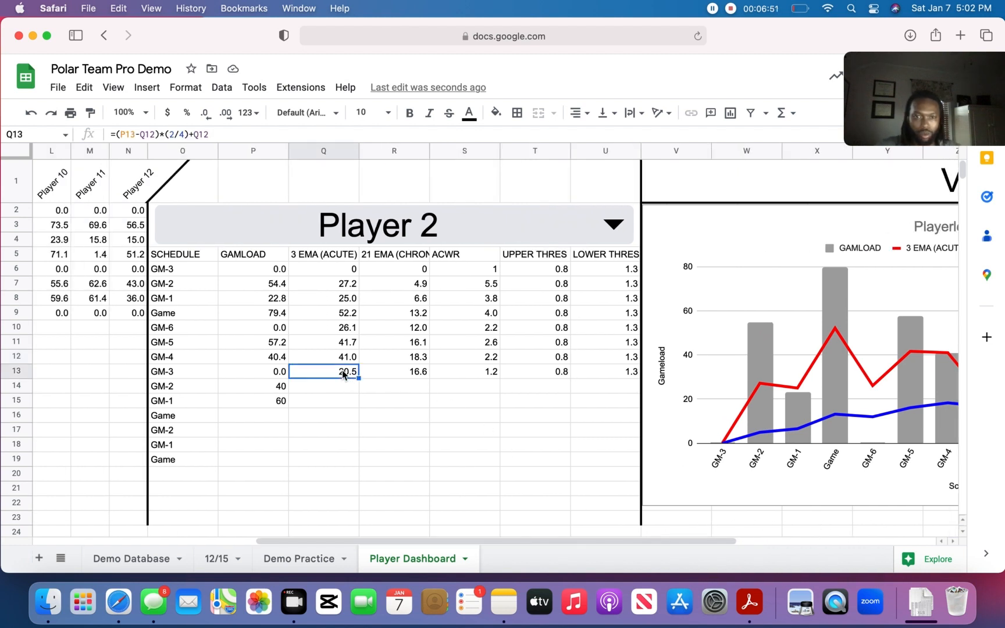
{"action": "left_click", "coordinate": [627, 371], "text": "shift"}
{"action": "left_click_drag", "start_coordinate": [639, 376], "coordinate": [638, 402]}
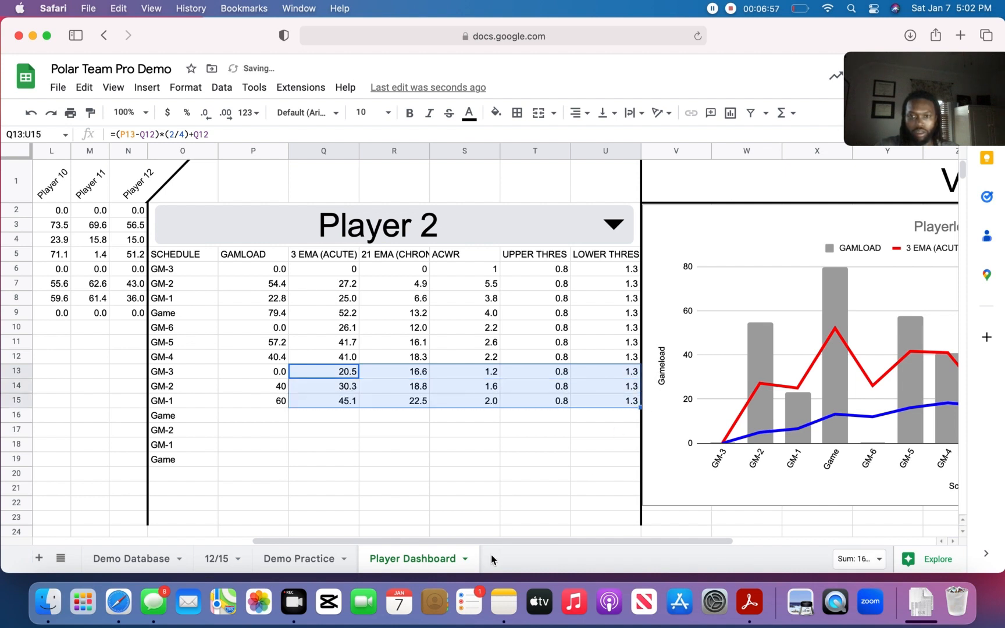
- Examine how the Playerload chart plots the added dates against the values in the player table
{"action": "left_click_drag", "start_coordinate": [494, 542], "coordinate": [529, 544]}
{"action": "left_click_drag", "start_coordinate": [622, 542], "coordinate": [642, 541]}
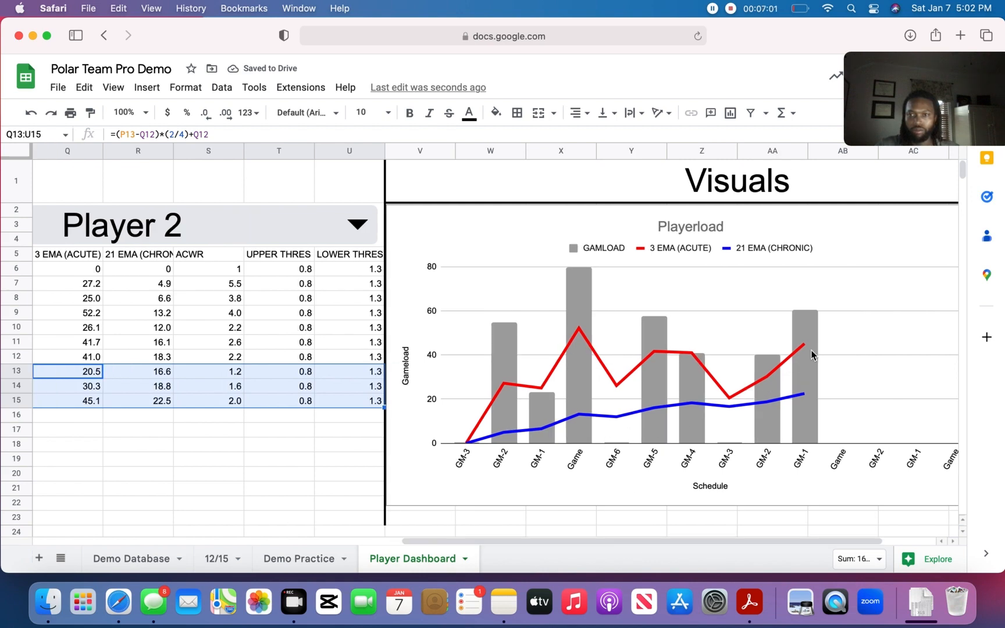
{"action": "left_click_drag", "start_coordinate": [642, 541], "coordinate": [497, 525]}
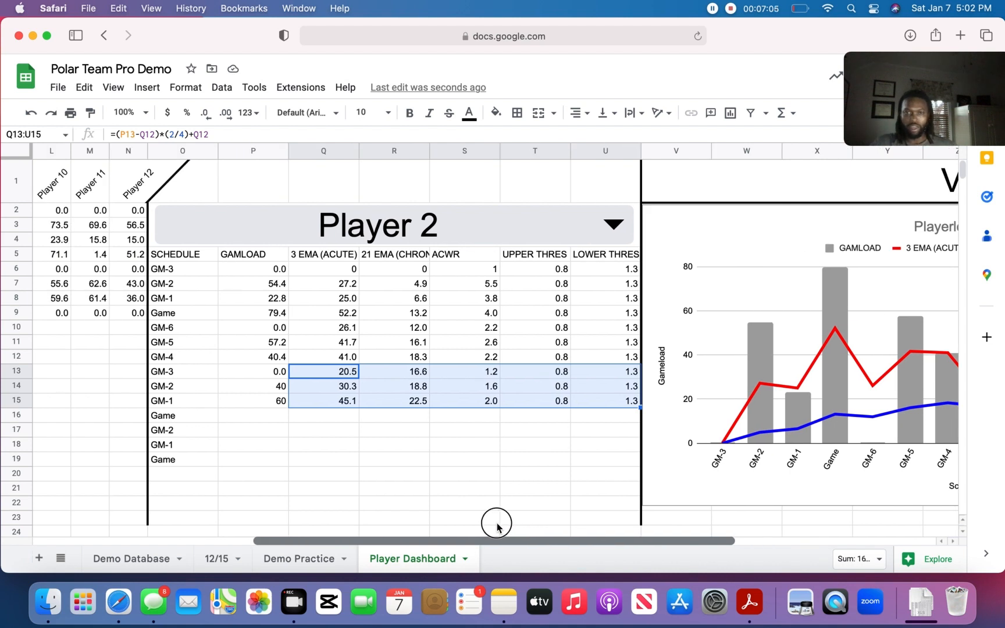
{"action": "left_click", "coordinate": [426, 451]}
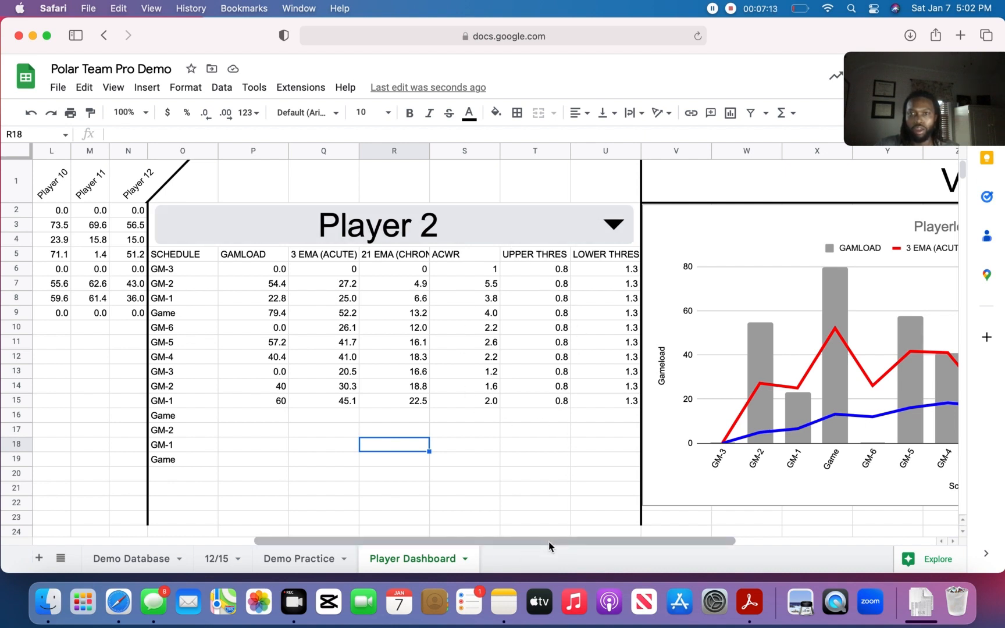
{"action": "left_click_drag", "start_coordinate": [549, 541], "coordinate": [701, 555]}
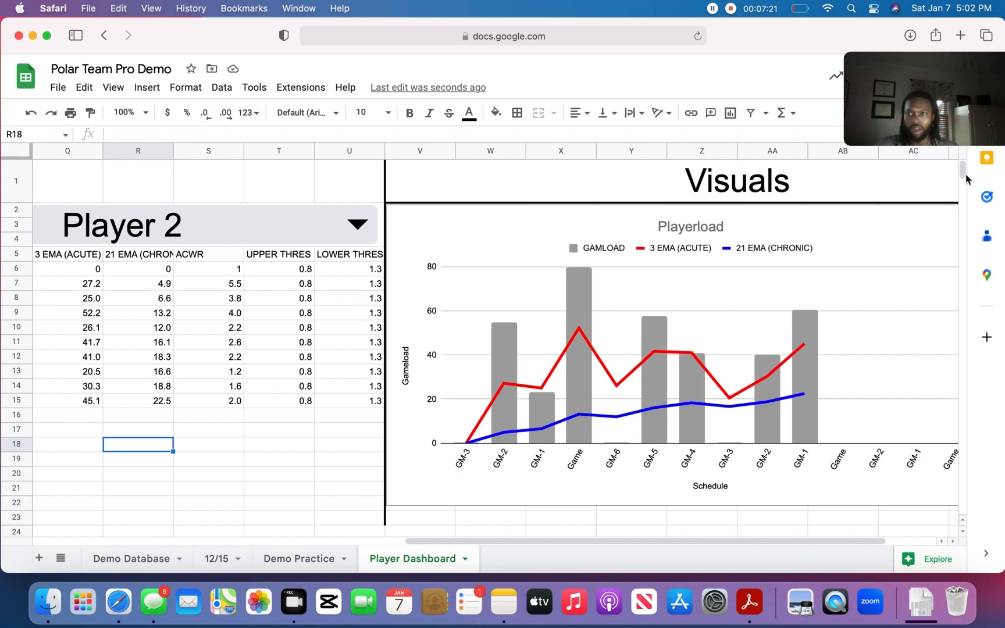
{"action": "left_click_drag", "start_coordinate": [963, 172], "coordinate": [963, 181]}
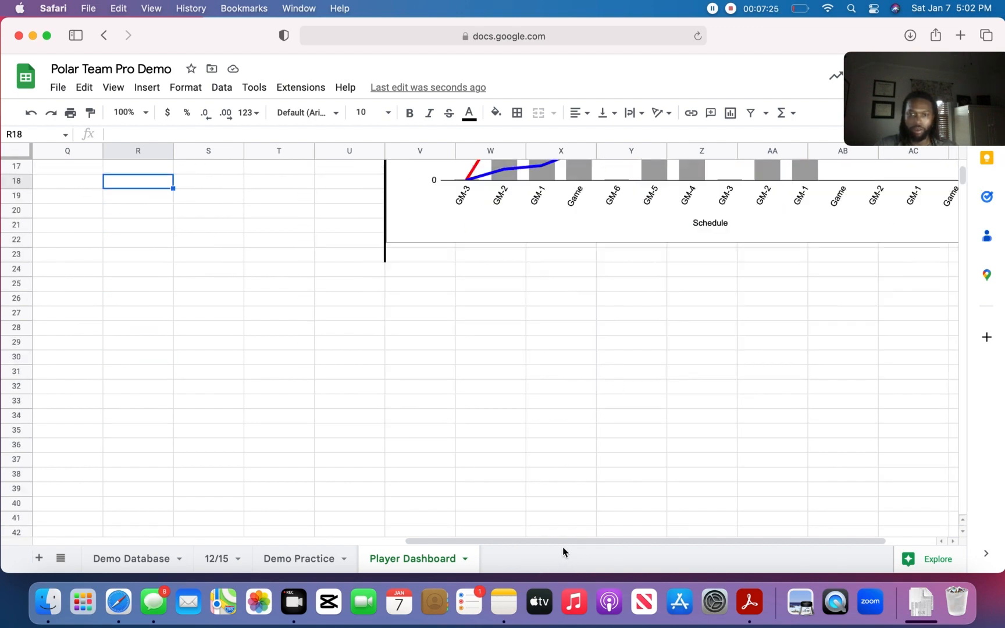
{"action": "left_click_drag", "start_coordinate": [562, 541], "coordinate": [442, 506]}
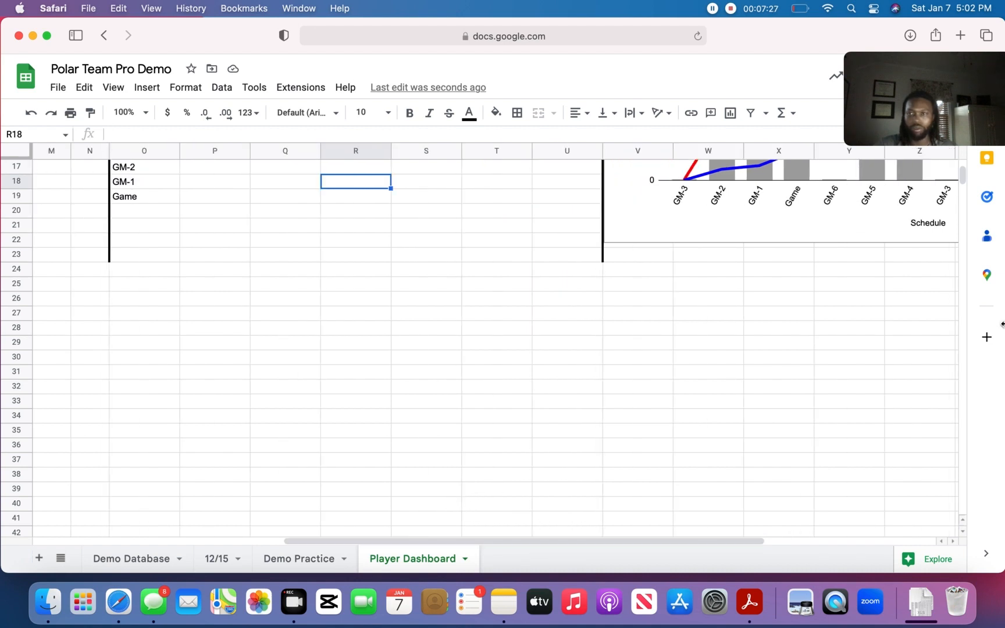
{"action": "left_click_drag", "start_coordinate": [962, 182], "coordinate": [962, 165]}
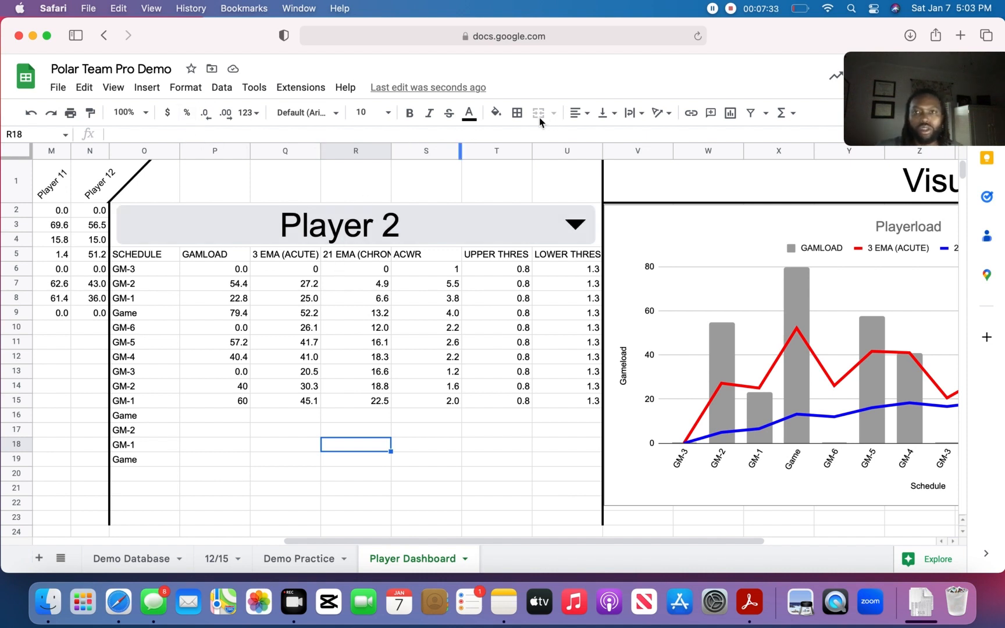
{"action": "left_click", "coordinate": [143, 256]}
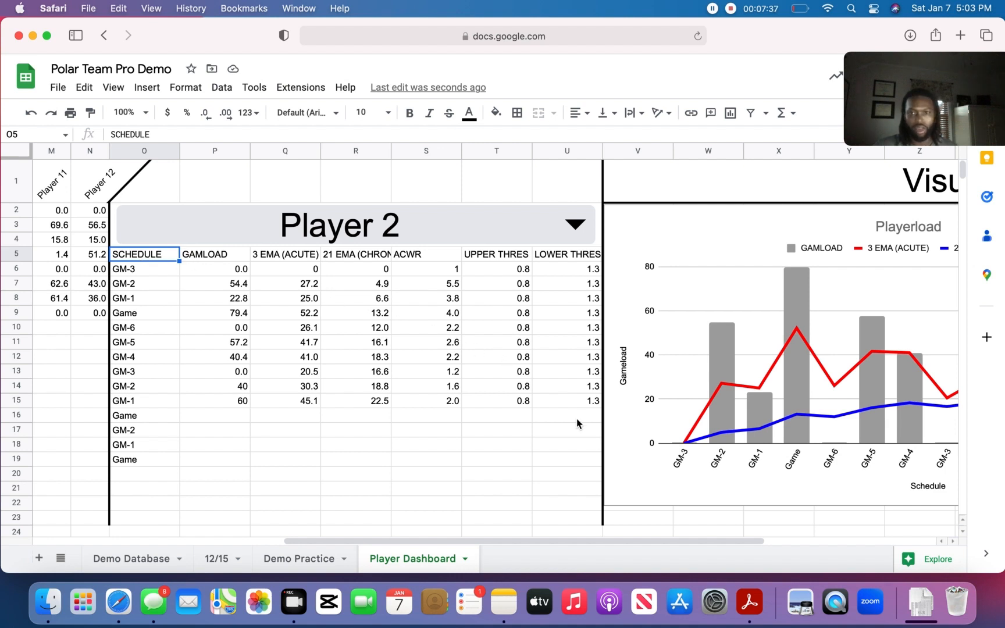
{"action": "left_click", "coordinate": [590, 466], "text": "shift"}
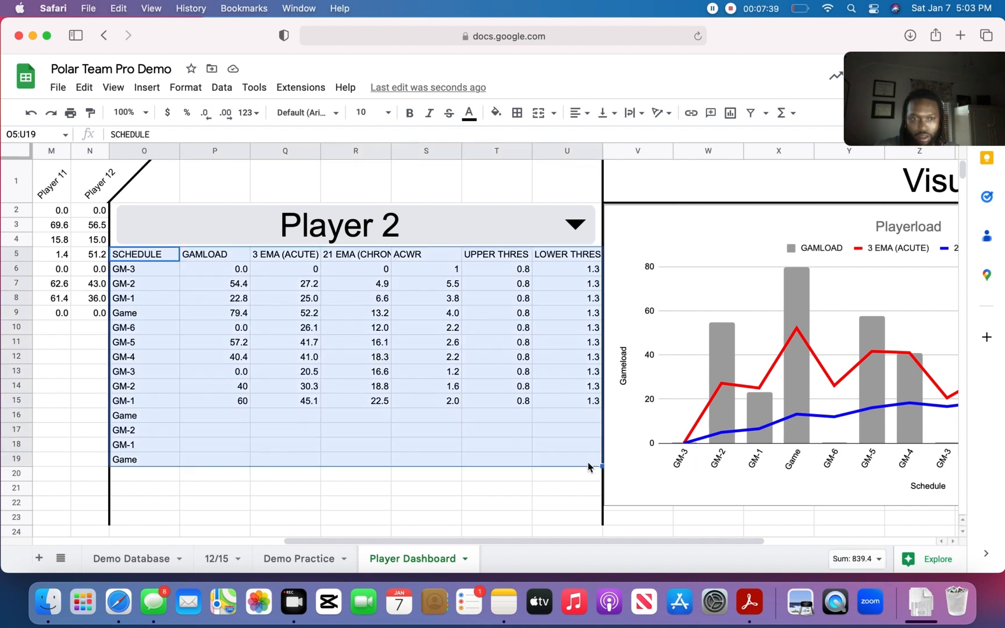
{"action": "right_click", "coordinate": [540, 380]}
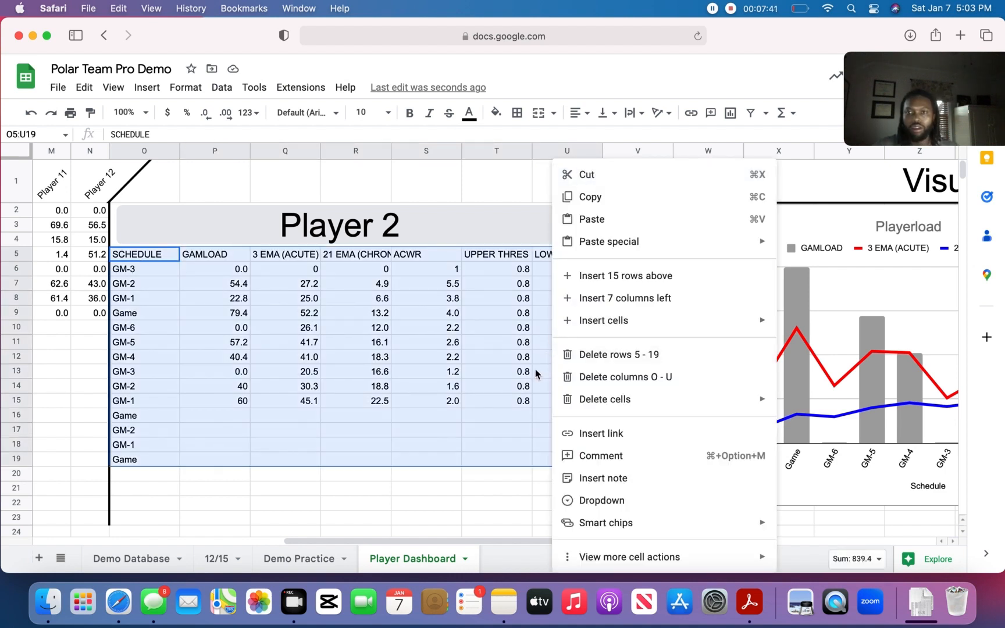
{"action": "left_click", "coordinate": [530, 372]}
- Insert a chart from the player table range O5:U19 and change its type to Smooth line chart
{"action": "left_click", "coordinate": [158, 259]}
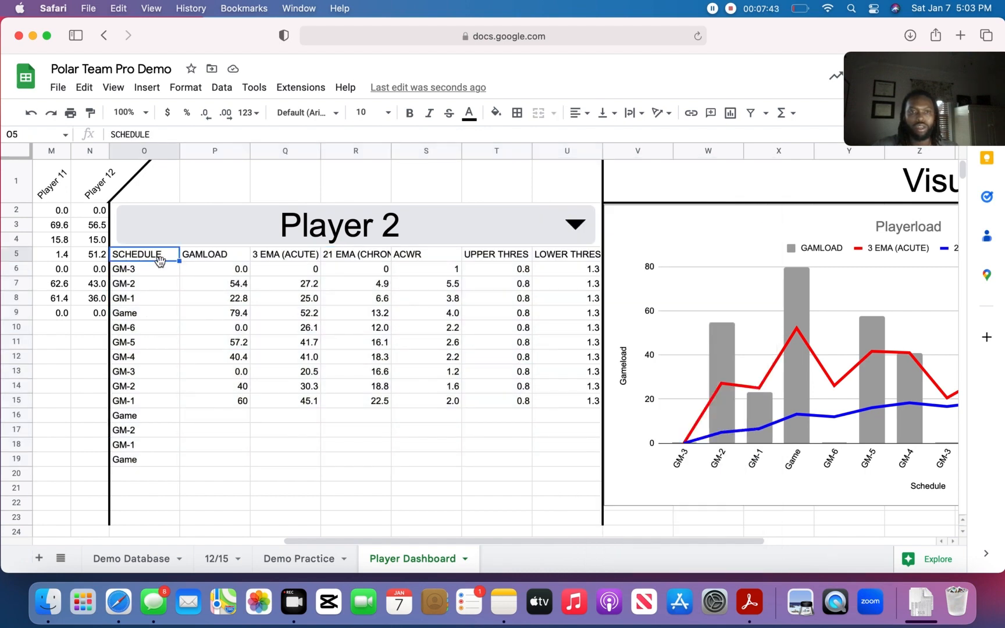
{"action": "left_click", "coordinate": [581, 459], "text": "shift"}
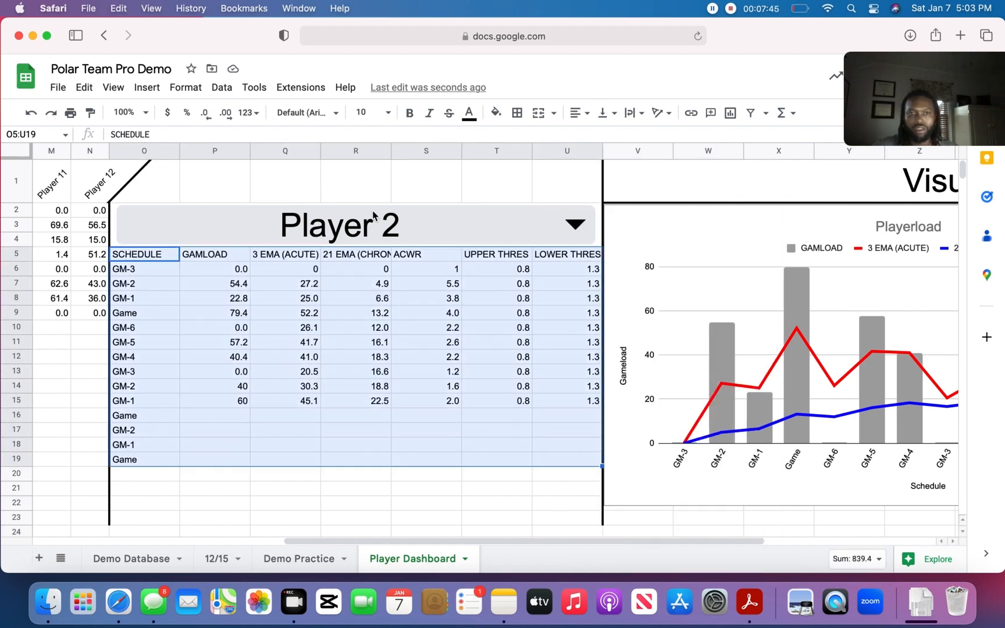
{"action": "left_click", "coordinate": [142, 88]}
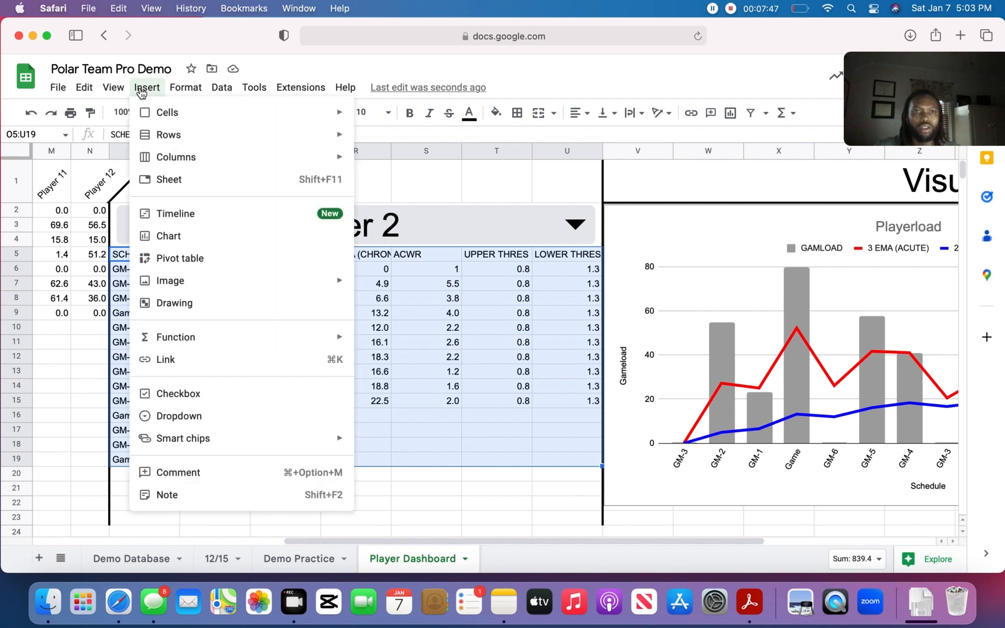
{"action": "left_click", "coordinate": [177, 235]}
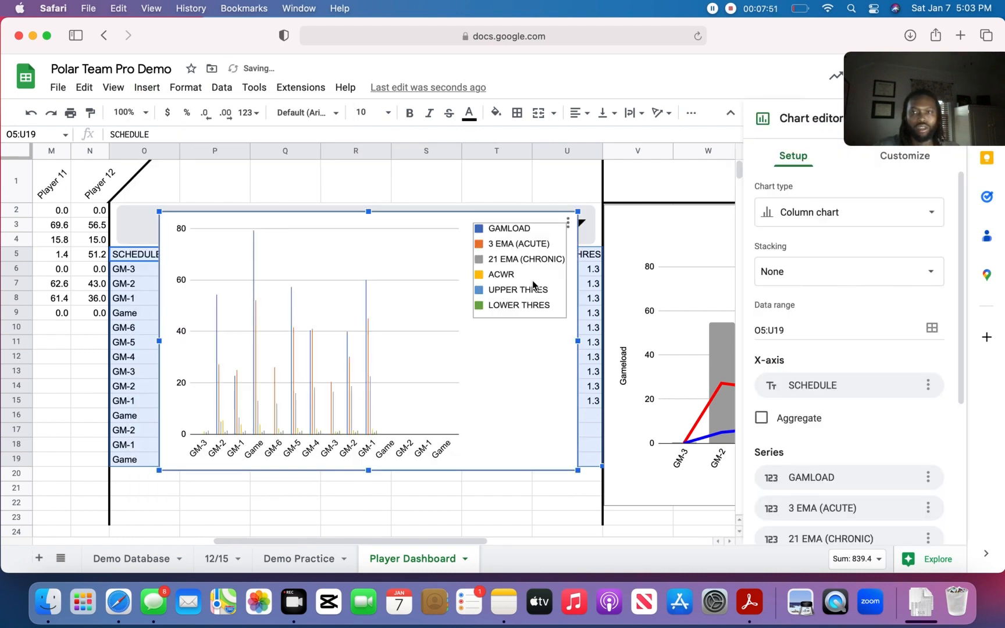
{"action": "left_click", "coordinate": [932, 215]}
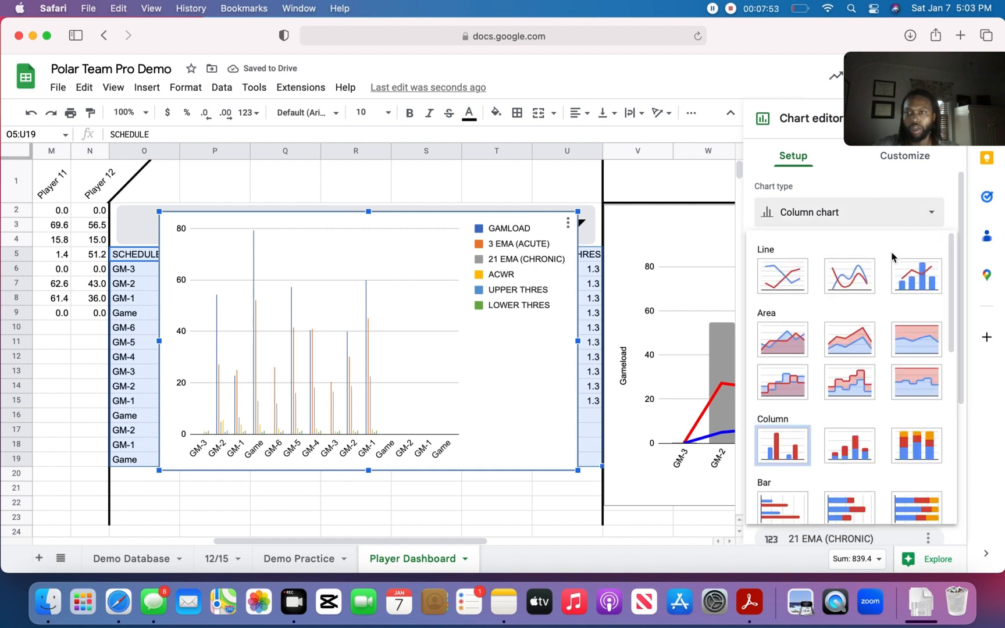
{"action": "left_click", "coordinate": [848, 283]}
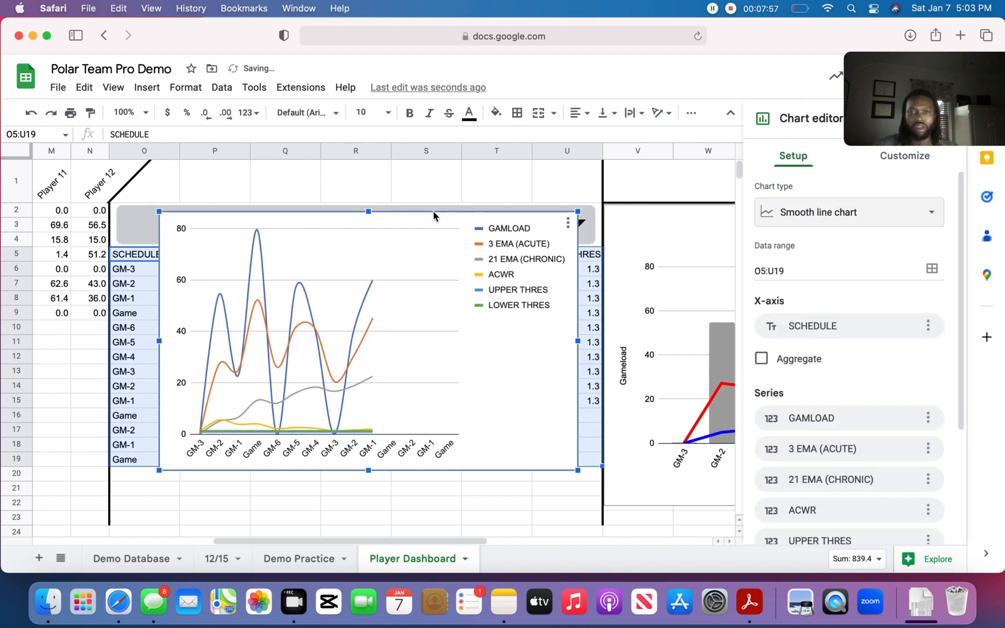
- Move the new chart directly beneath the Playerload chart, starting at column V, and widen it to extend past column AB
{"action": "left_click_drag", "start_coordinate": [428, 219], "coordinate": [673, 379]}
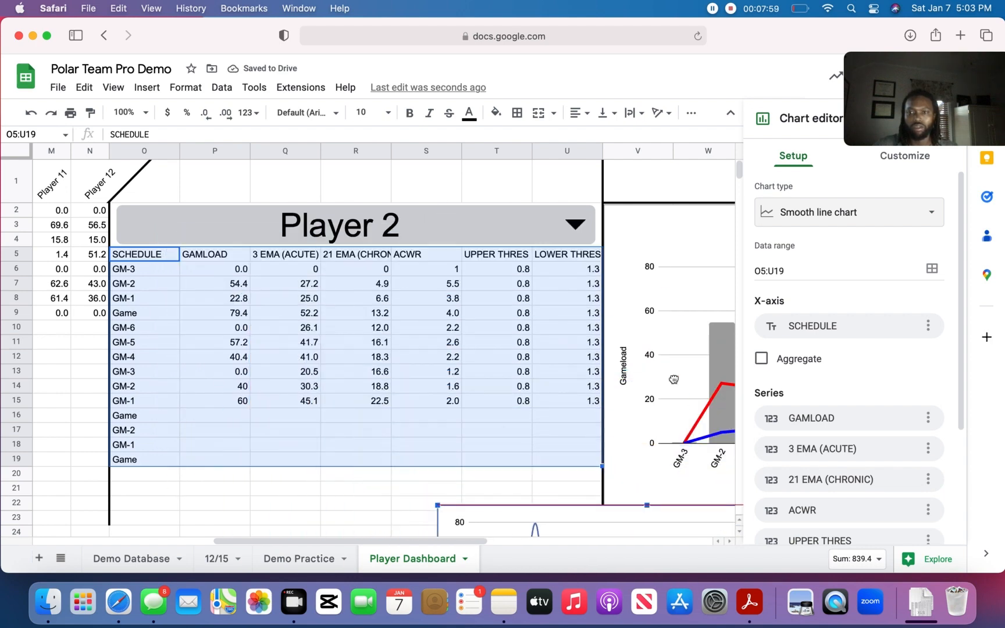
{"action": "scroll", "coordinate": [593, 387], "scroll_direction": "down", "scroll_amount": 3}
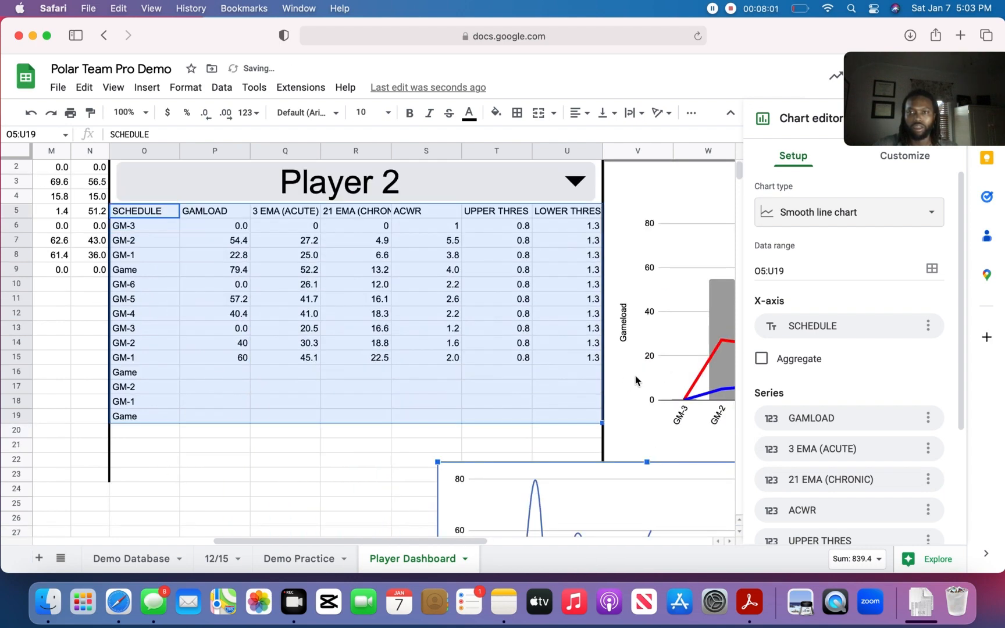
{"action": "mouse_move", "coordinate": [740, 175]}
{"action": "left_mouse_down"}
{"action": "mouse_move", "coordinate": [743, 198]}
{"action": "mouse_move", "coordinate": [742, 179]}
{"action": "left_mouse_up"}
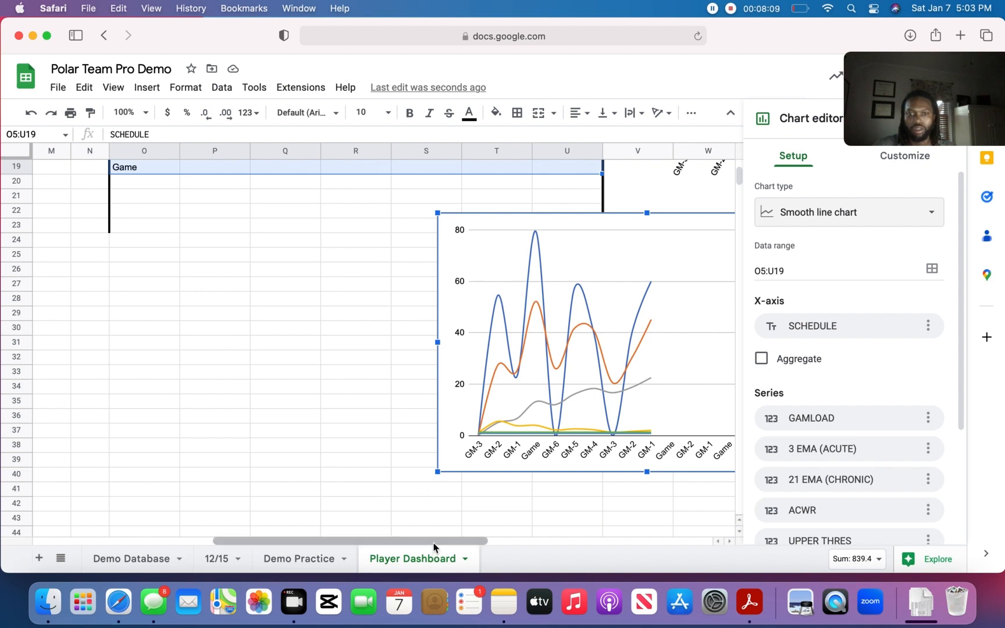
{"action": "left_click_drag", "start_coordinate": [432, 542], "coordinate": [580, 548]}
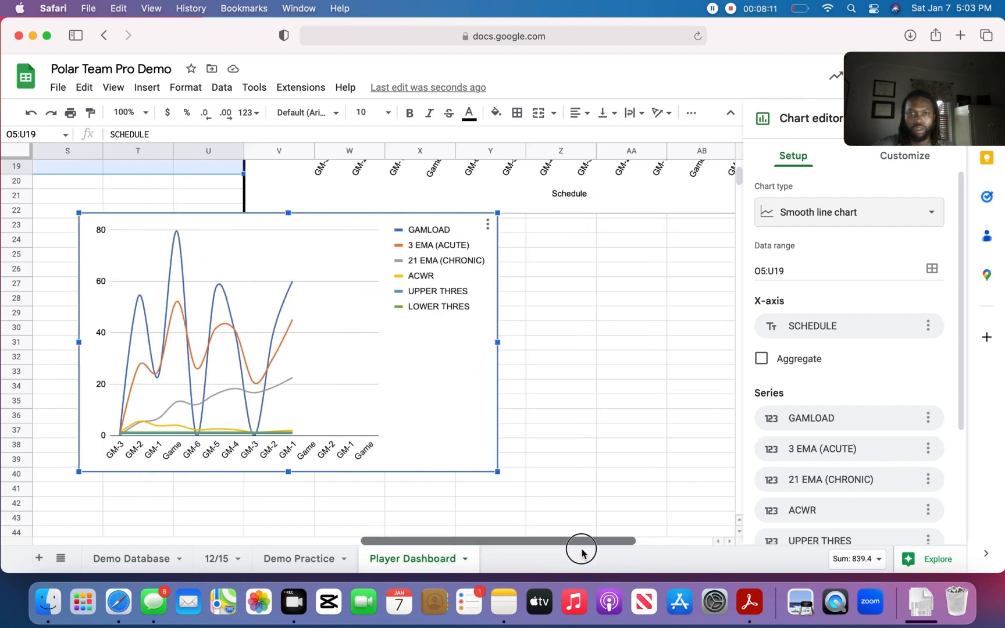
{"action": "left_click_drag", "start_coordinate": [362, 223], "coordinate": [533, 218]}
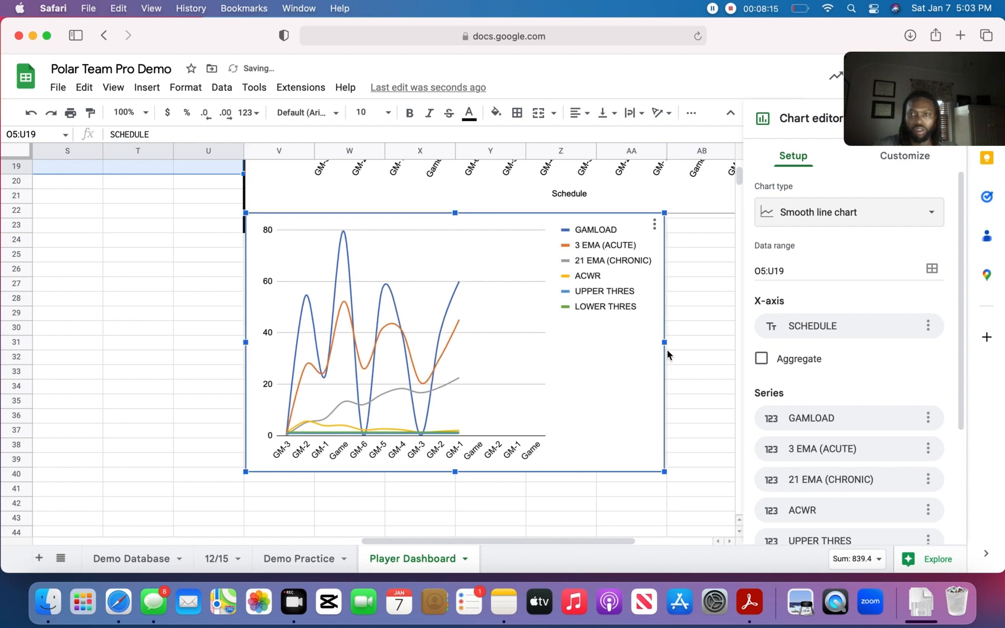
{"action": "left_click_drag", "start_coordinate": [666, 344], "coordinate": [758, 366]}
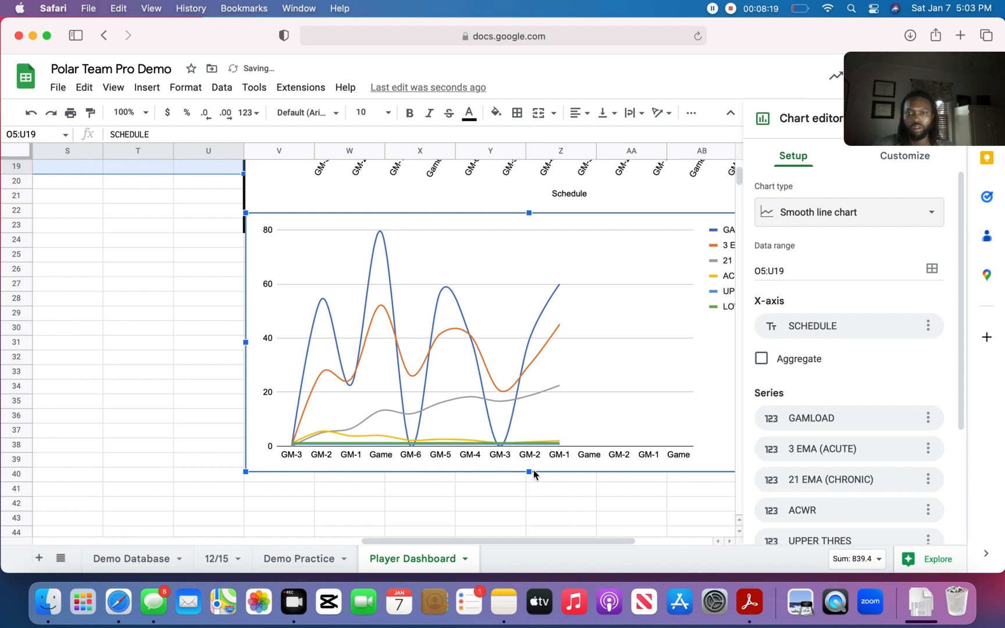
- Remove the GAMLOAD, 3 EMA (ACUTE) and 21 EMA (CHRONIC) series from the new smooth line chart
{"action": "scroll", "coordinate": [854, 414], "scroll_direction": "down", "scroll_amount": 2}
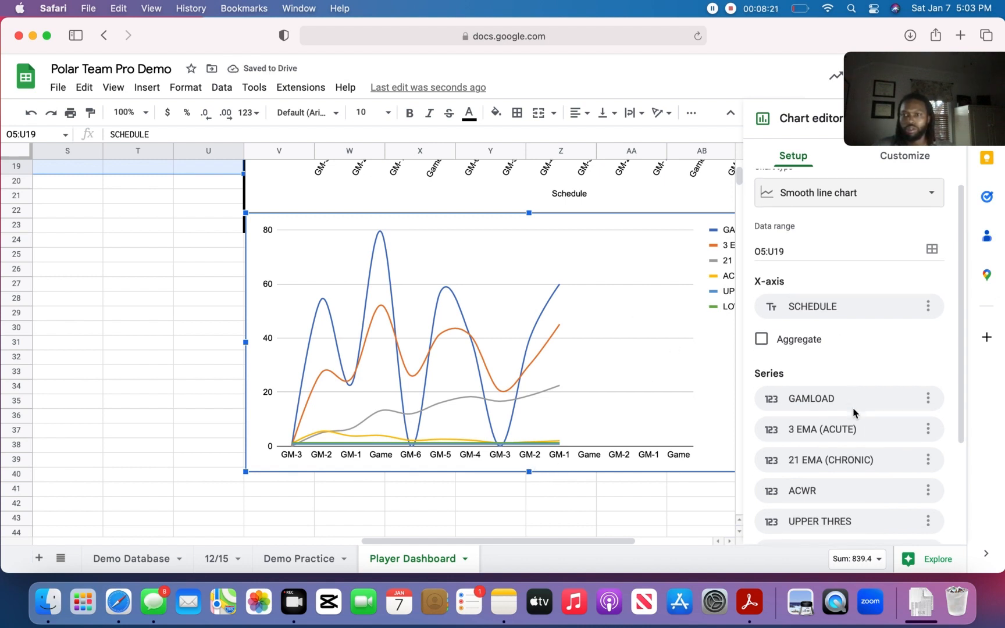
{"action": "scroll", "coordinate": [872, 395], "scroll_direction": "down", "scroll_amount": 2}
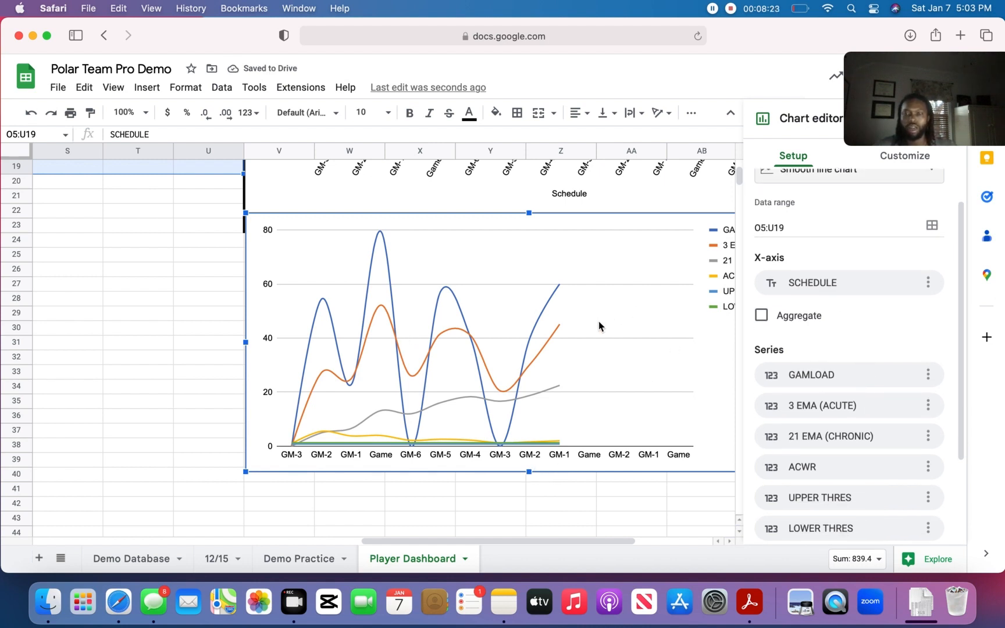
{"action": "left_click_drag", "start_coordinate": [569, 540], "coordinate": [618, 543]}
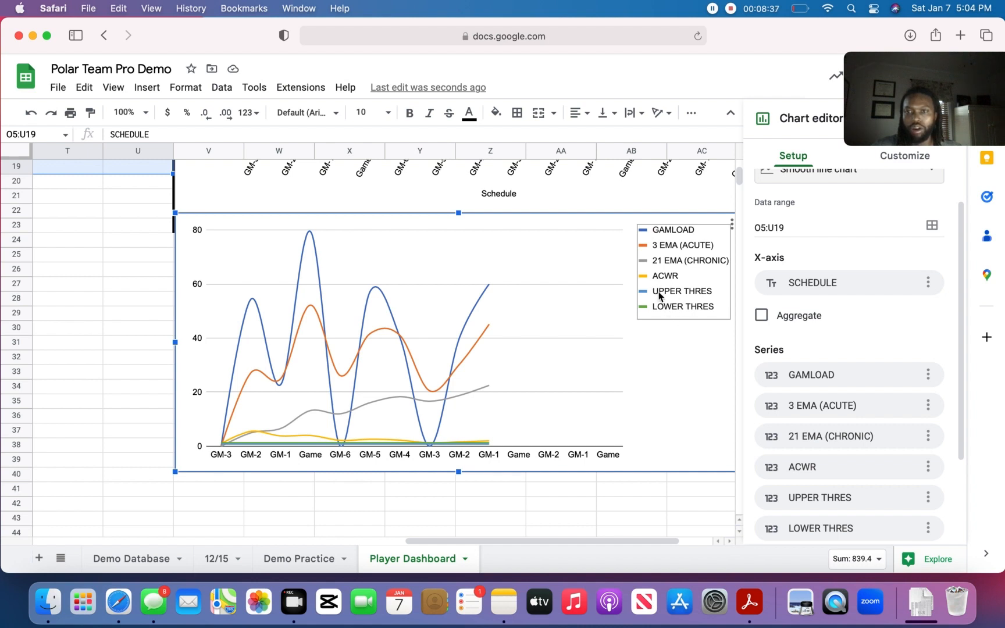
{"action": "left_click", "coordinate": [928, 376]}
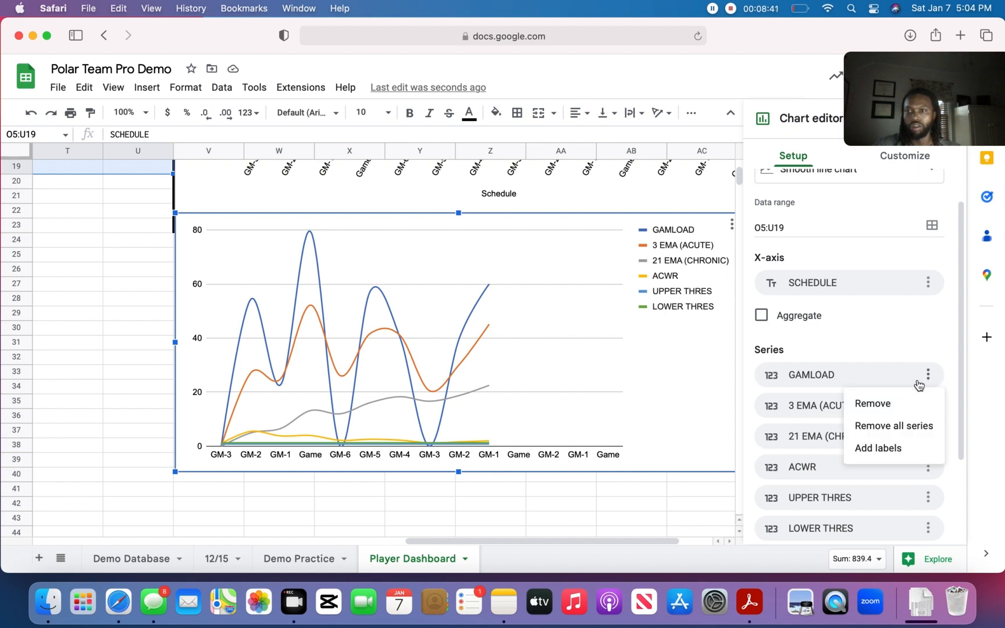
{"action": "left_click", "coordinate": [871, 405]}
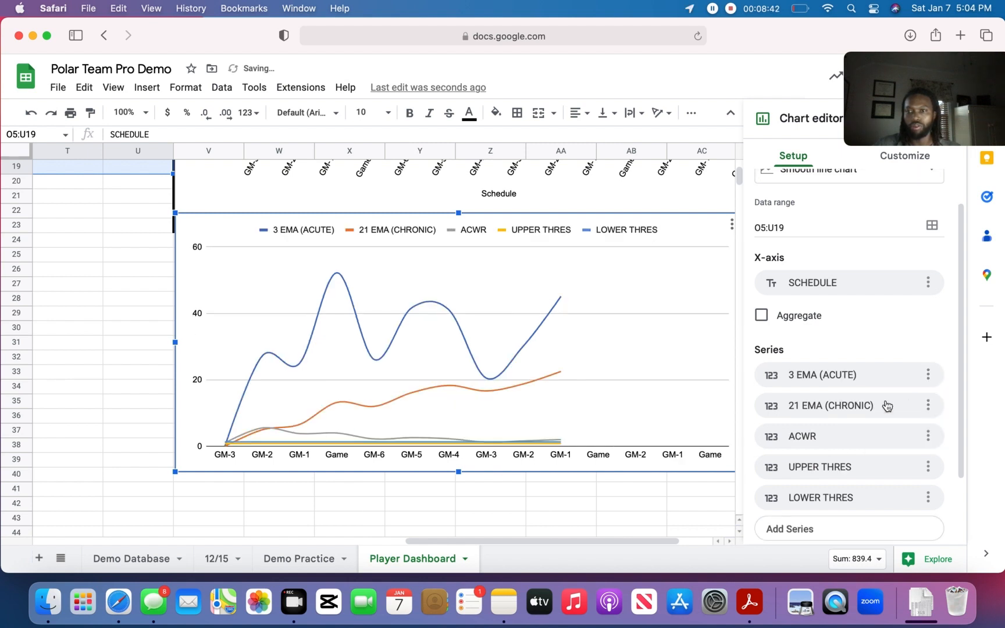
{"action": "left_click", "coordinate": [927, 381]}
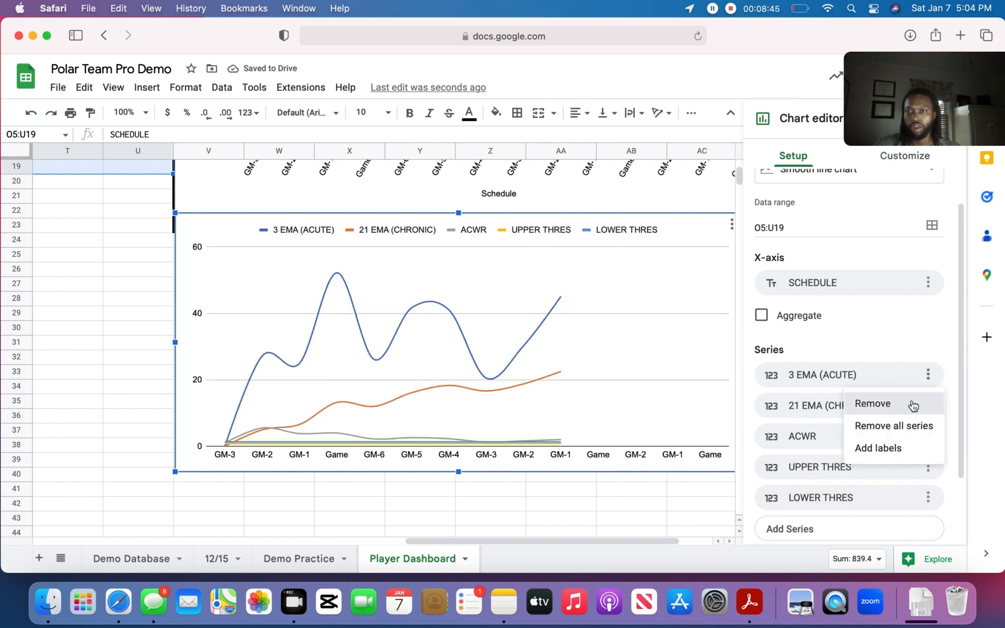
{"action": "left_click", "coordinate": [911, 406]}
{"action": "left_click", "coordinate": [933, 379]}
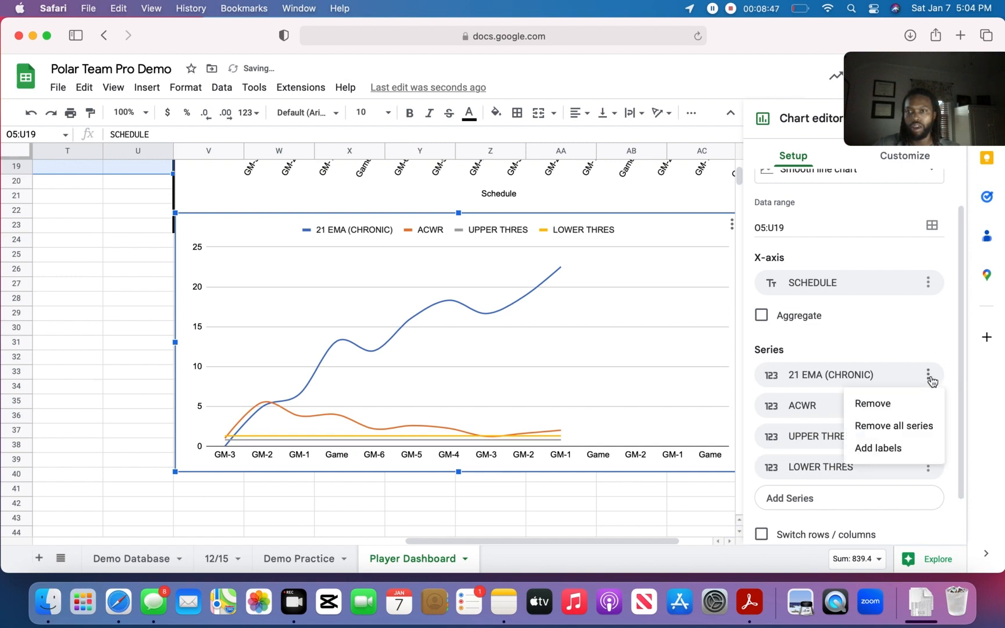
{"action": "left_click", "coordinate": [881, 406]}
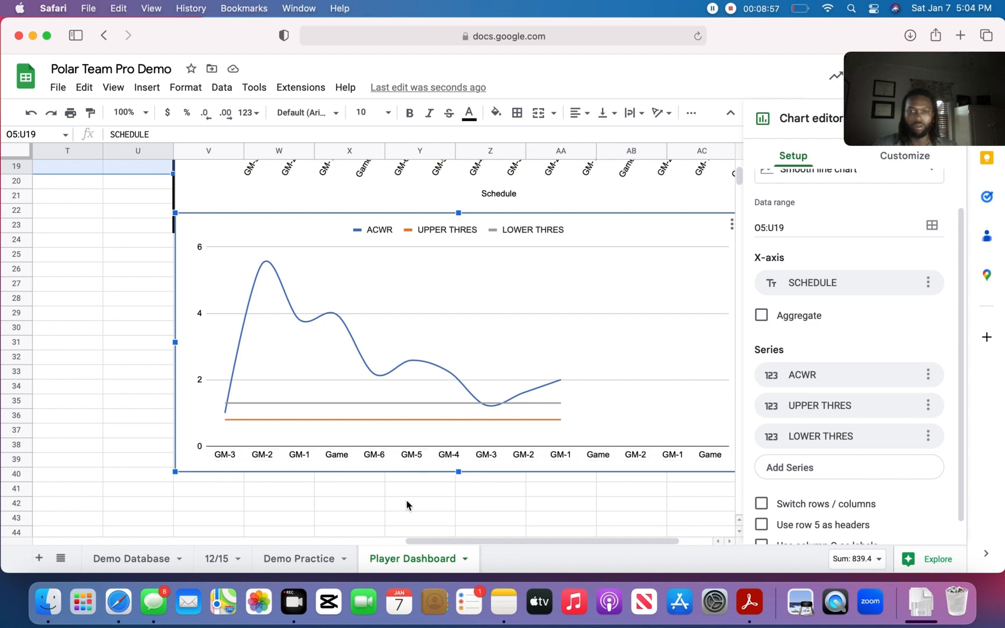
{"action": "left_click_drag", "start_coordinate": [456, 541], "coordinate": [347, 525]}
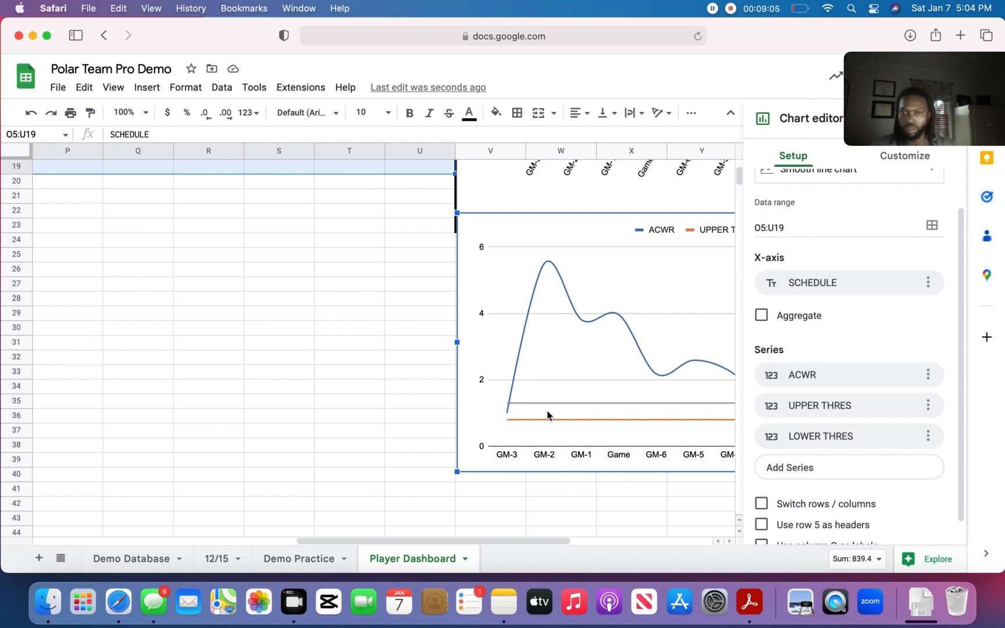
{"action": "left_click_drag", "start_coordinate": [533, 540], "coordinate": [623, 543]}
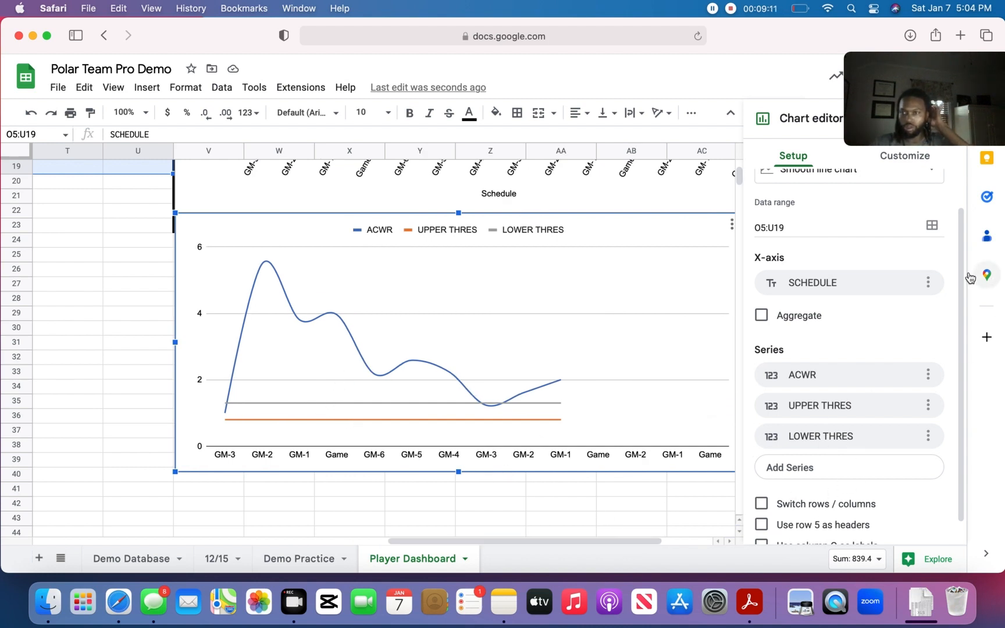
{"action": "left_click_drag", "start_coordinate": [959, 278], "coordinate": [959, 407]}
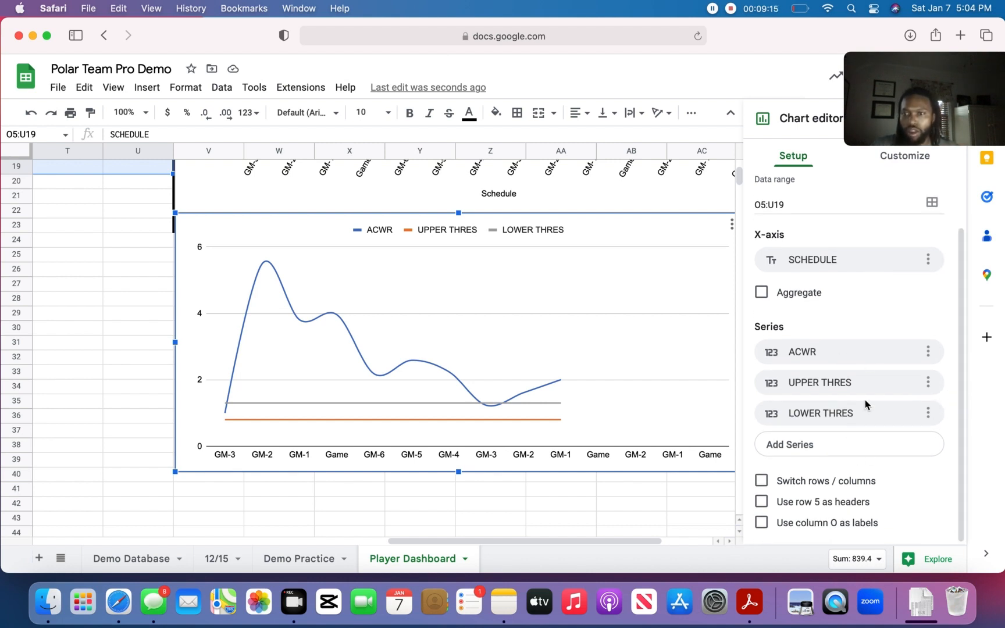
{"action": "left_click_drag", "start_coordinate": [962, 313], "coordinate": [972, 175]}
- Title the smooth line chart "Acute Chronic Workload Ratio"
{"action": "left_click", "coordinate": [912, 154]}
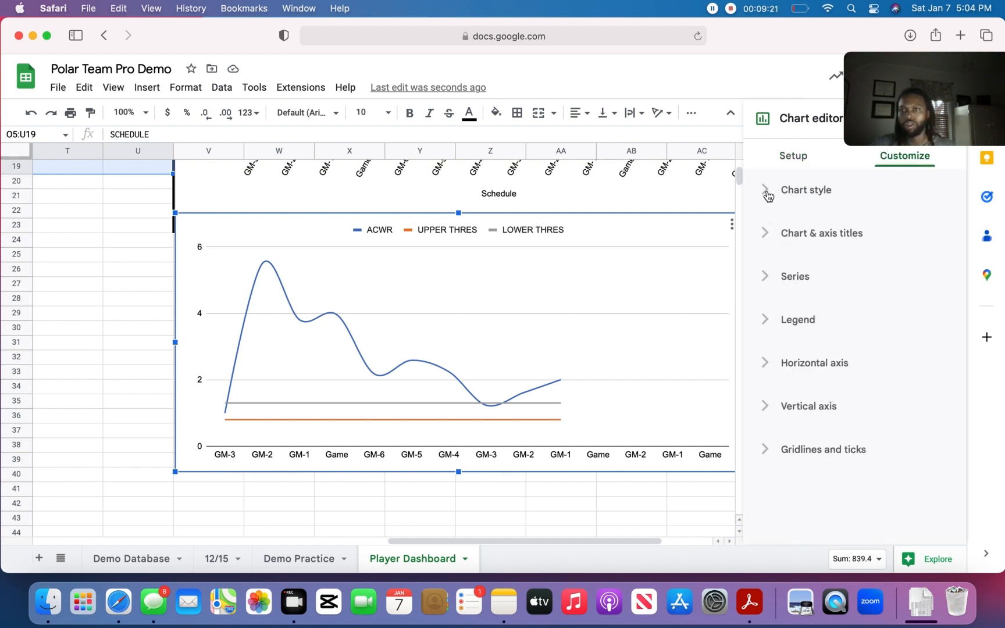
{"action": "left_click", "coordinate": [768, 196]}
{"action": "left_click", "coordinate": [768, 196]}
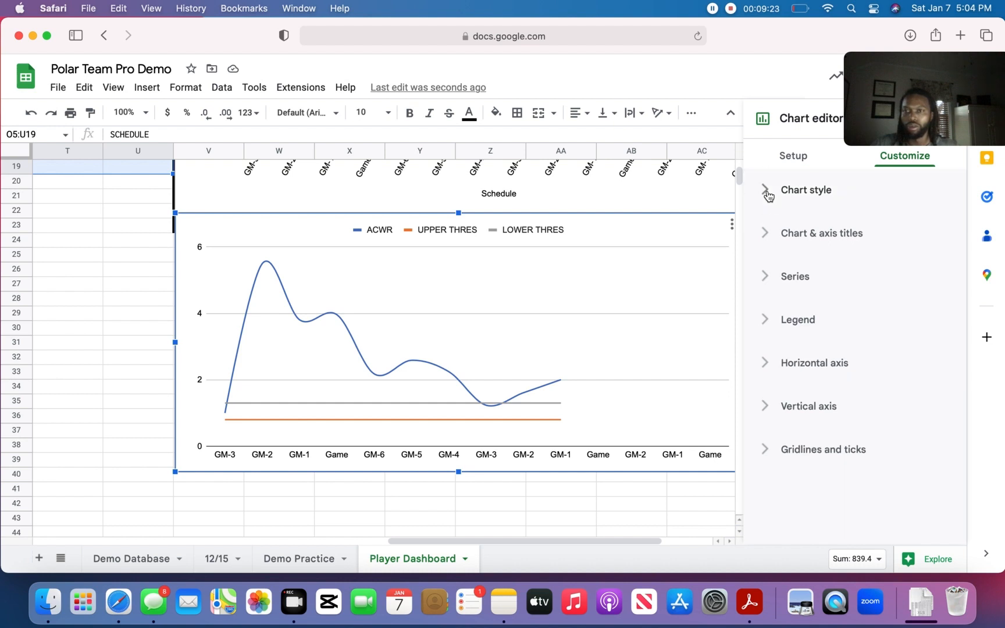
{"action": "left_click", "coordinate": [768, 197]}
{"action": "left_click", "coordinate": [768, 197]}
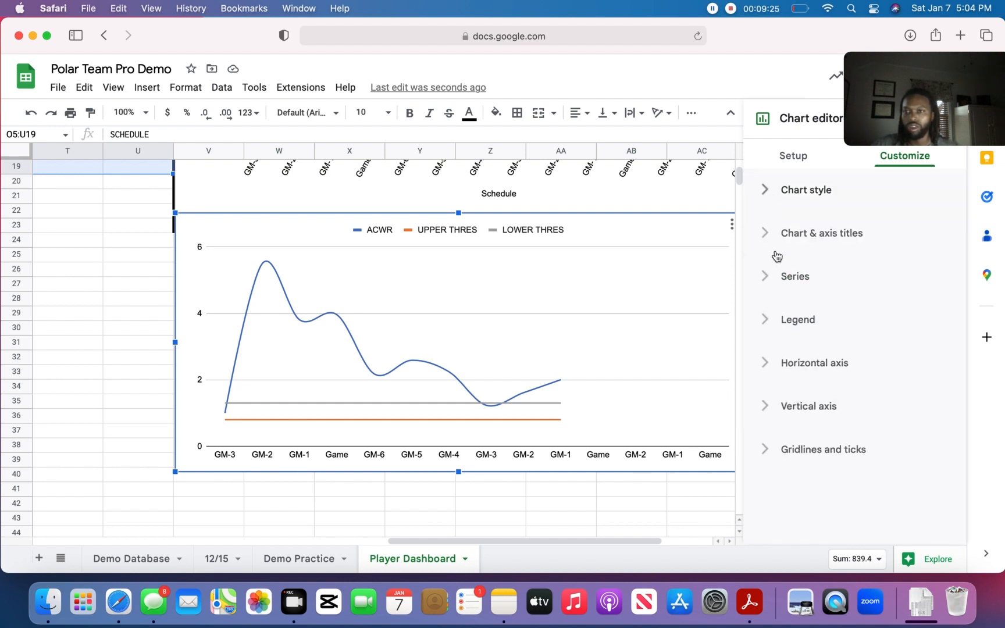
{"action": "left_click", "coordinate": [766, 224]}
{"action": "left_click", "coordinate": [835, 271]}
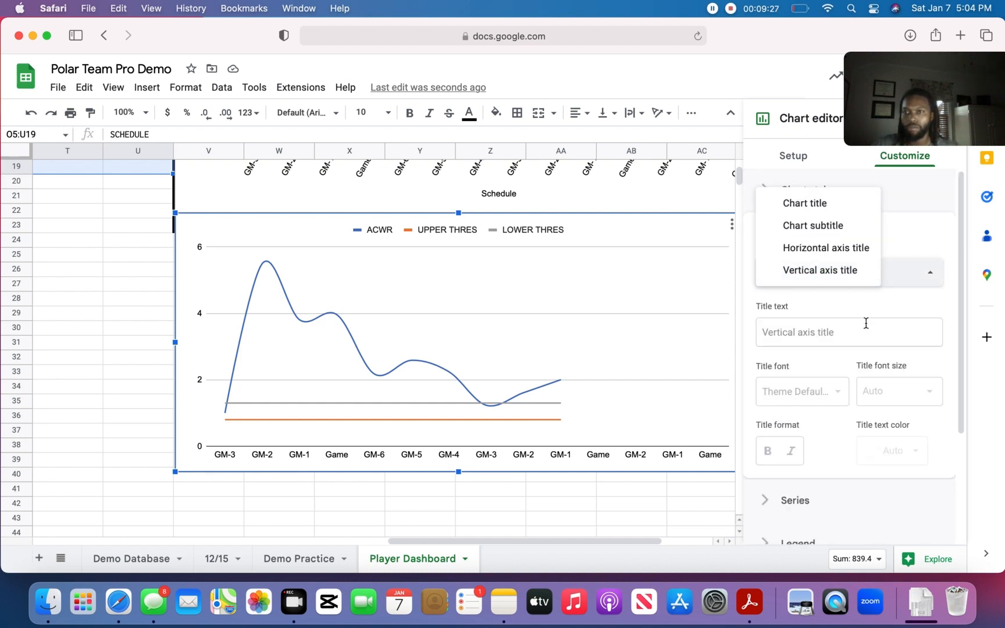
{"action": "left_click", "coordinate": [814, 227]}
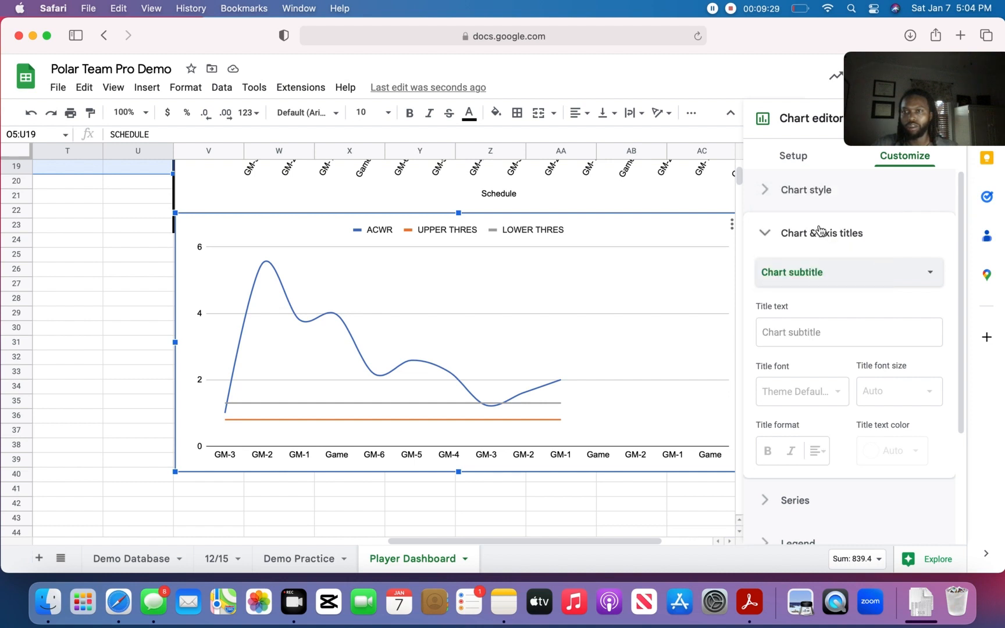
{"action": "left_click", "coordinate": [824, 286]}
{"action": "left_click", "coordinate": [821, 248]}
{"action": "left_click", "coordinate": [834, 339]}
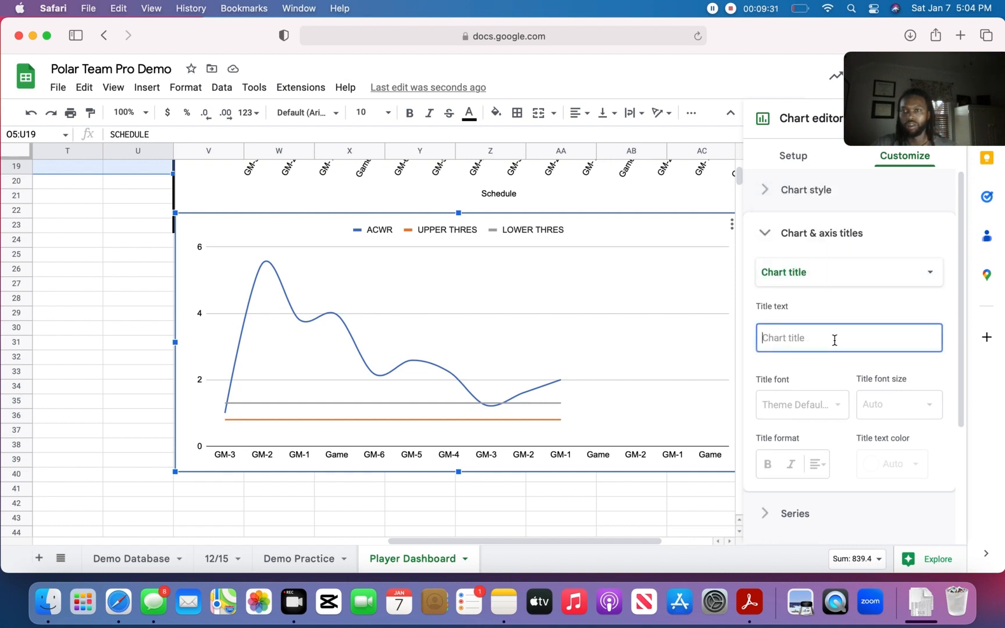
{"action": "type", "text": "Acute Chronic Wor"}
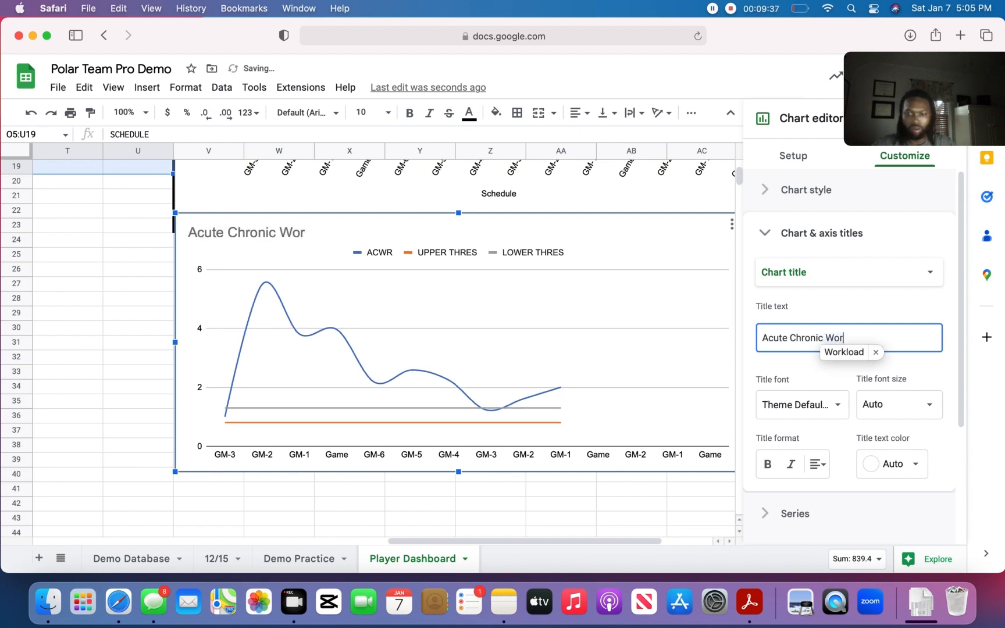
{"action": "type", "text": "kload Ratio"}
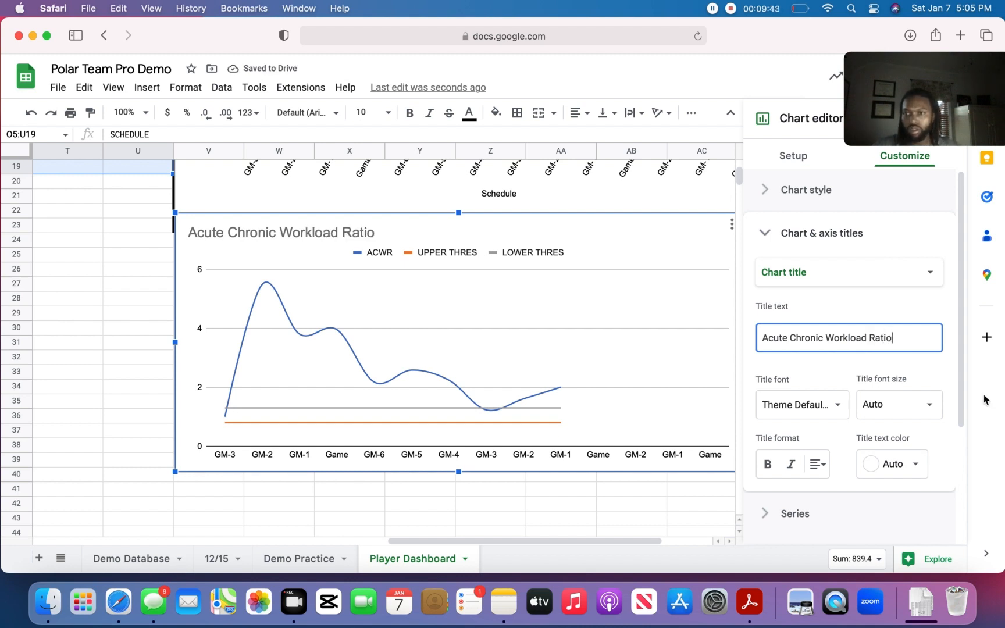
- Set the horizontal axis title of the Acute Chronic Workload Ratio chart to "Schedule"
{"action": "left_click", "coordinate": [847, 272]}
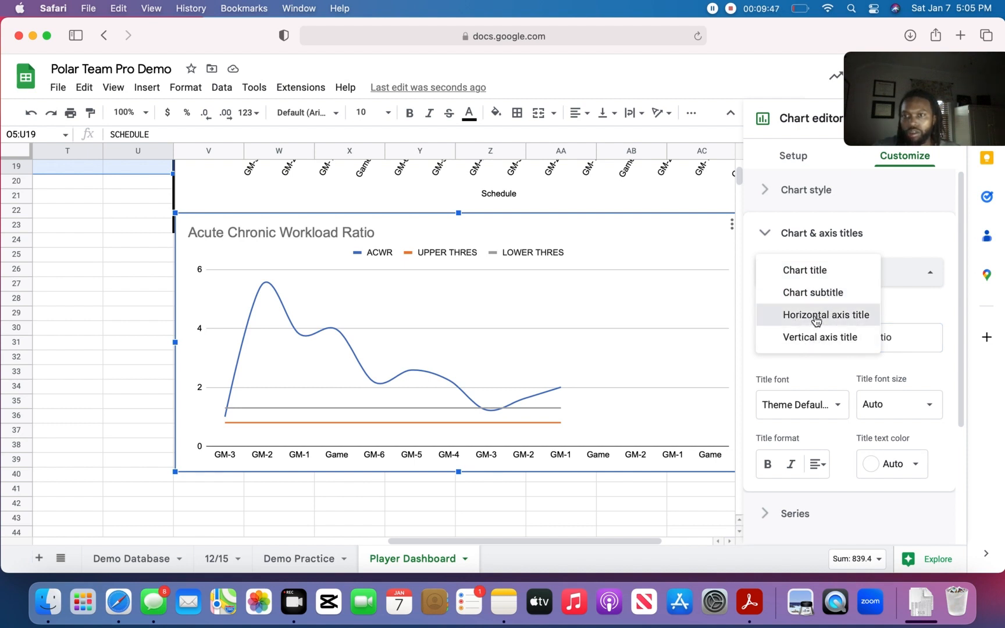
{"action": "left_click", "coordinate": [809, 314]}
{"action": "left_click", "coordinate": [808, 335]}
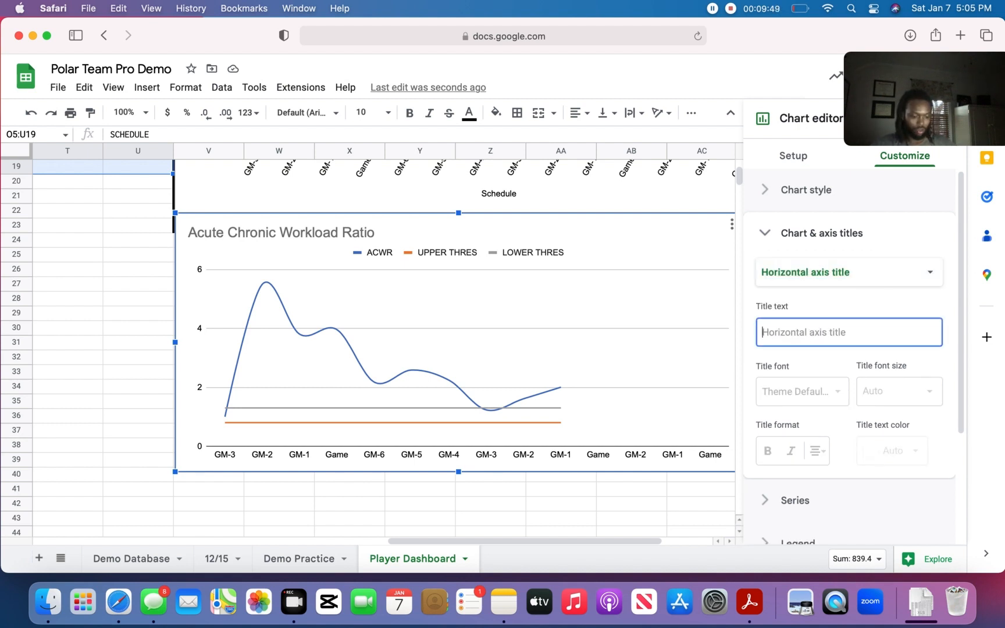
{"action": "type", "text": "Schu"}
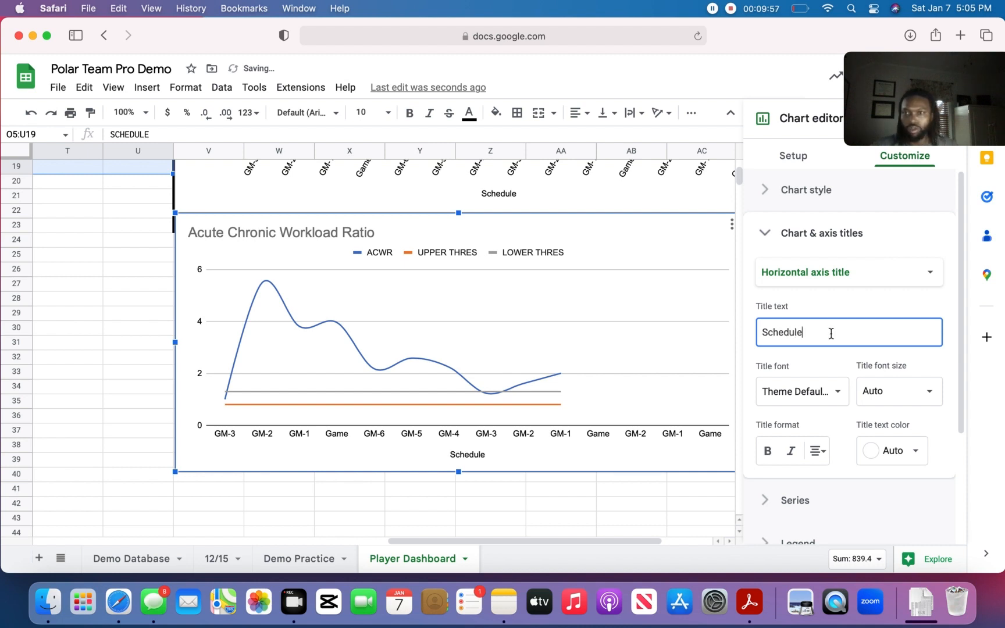
- Set the vertical axis title of the Acute Chronic Workload Ratio chart to "Gameload"
{"action": "left_click", "coordinate": [899, 273]}
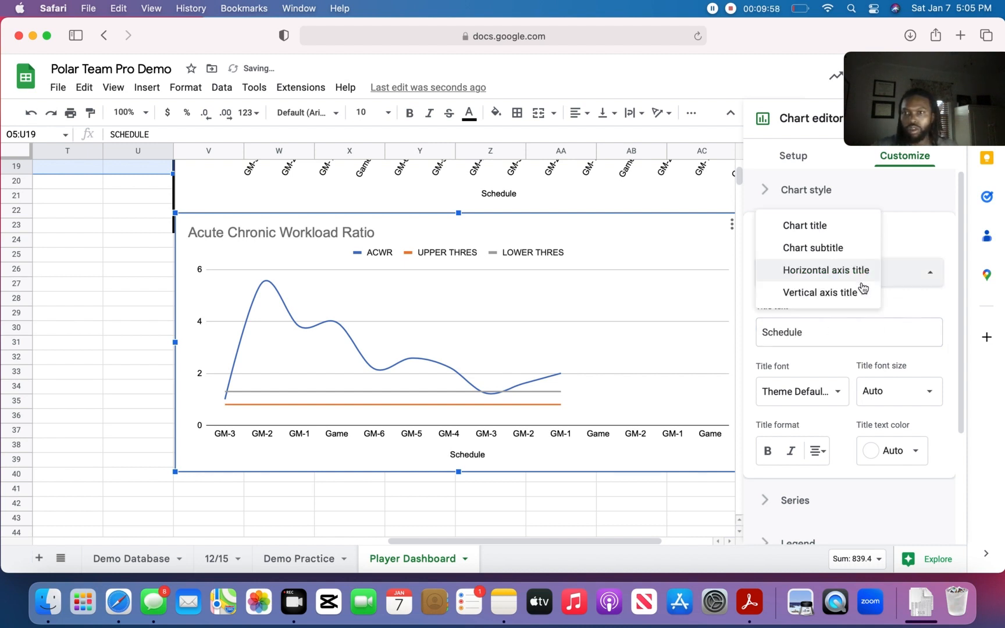
{"action": "left_click", "coordinate": [825, 291]}
{"action": "left_click", "coordinate": [801, 329]}
{"action": "type", "text": "G"}
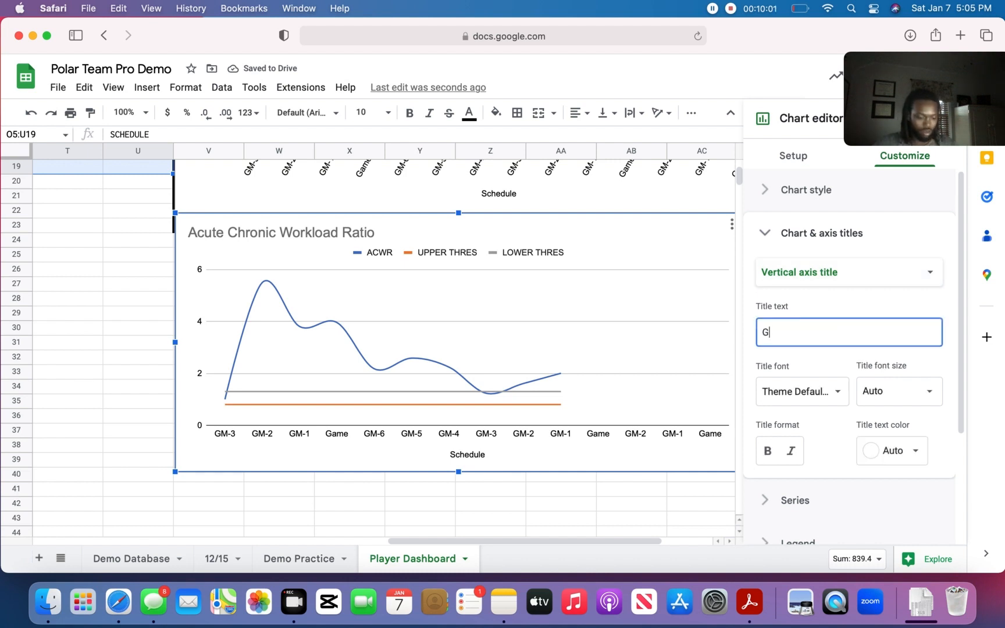
{"action": "type", "text": "amload"}
{"action": "key", "text": "BackSpace"}
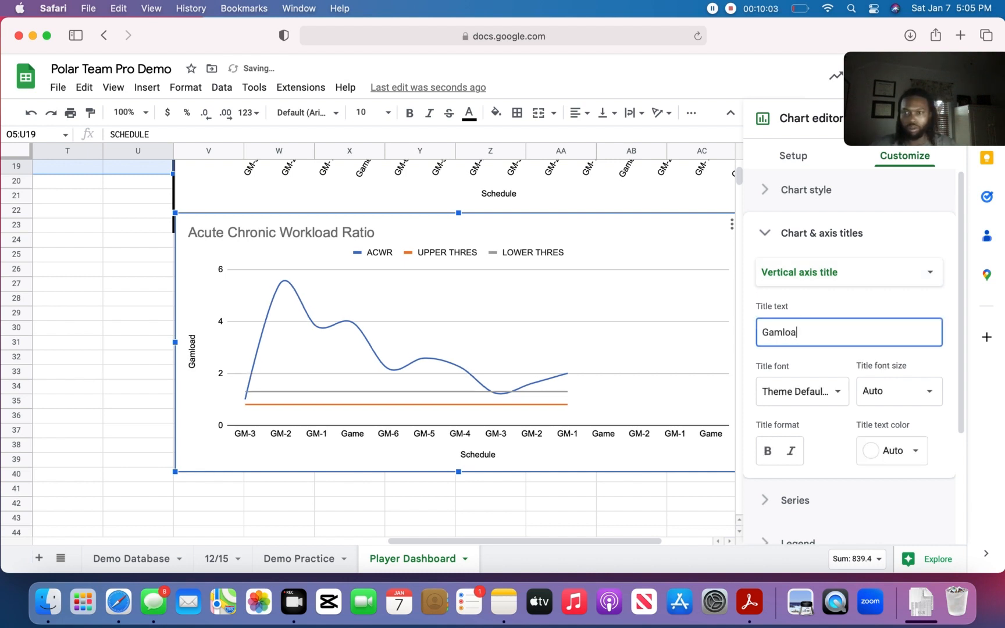
{"action": "type", "text": "eload"}
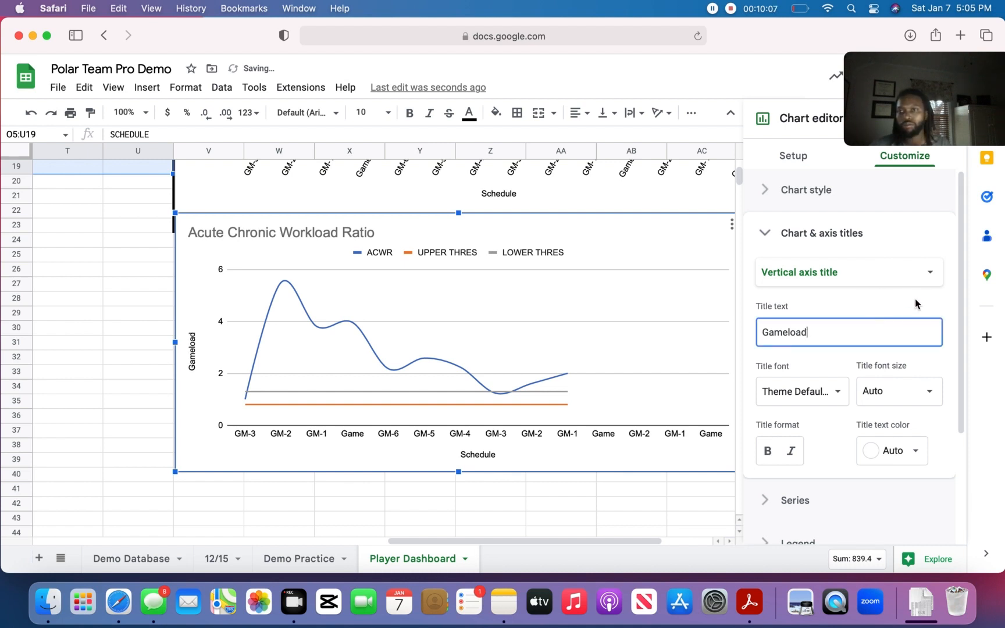
{"action": "left_click", "coordinate": [767, 233]}
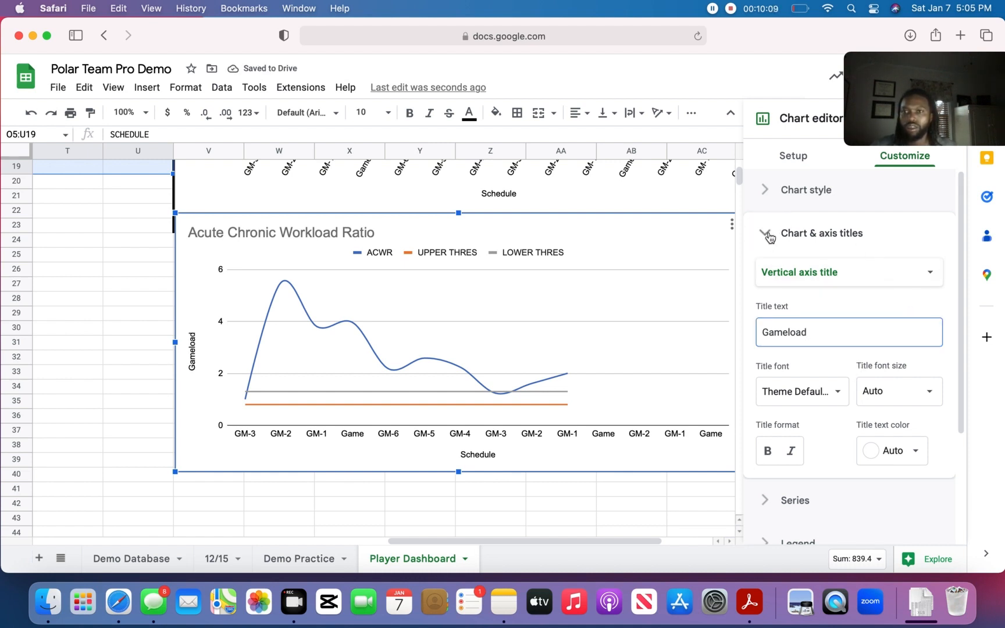
- Format the ACWR series as a black line with a thickness of 4px
{"action": "left_click", "coordinate": [769, 277]}
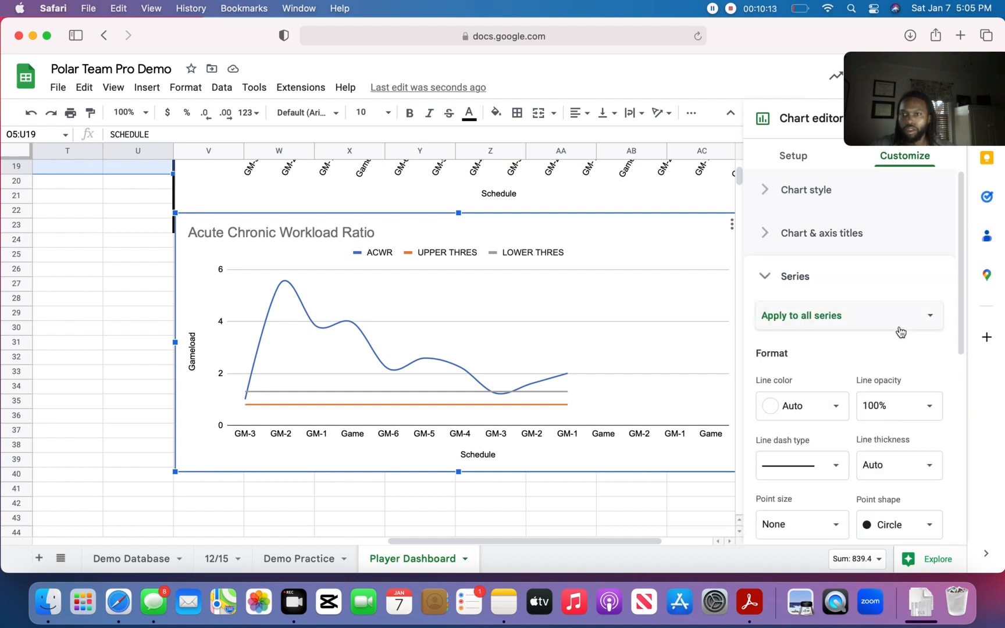
{"action": "left_click", "coordinate": [900, 330]}
{"action": "left_click", "coordinate": [813, 338]}
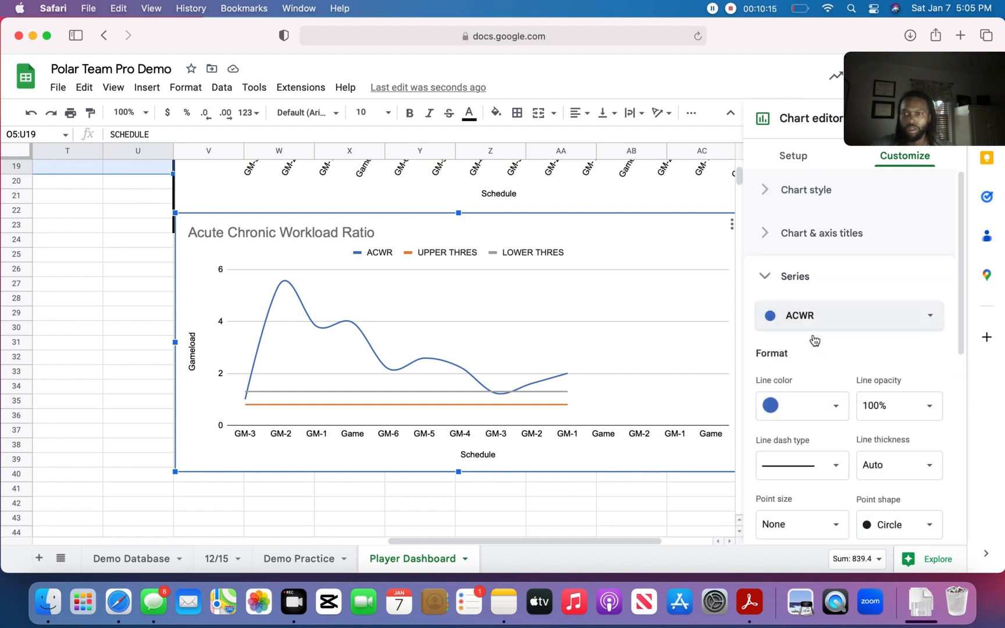
{"action": "left_click", "coordinate": [828, 406]}
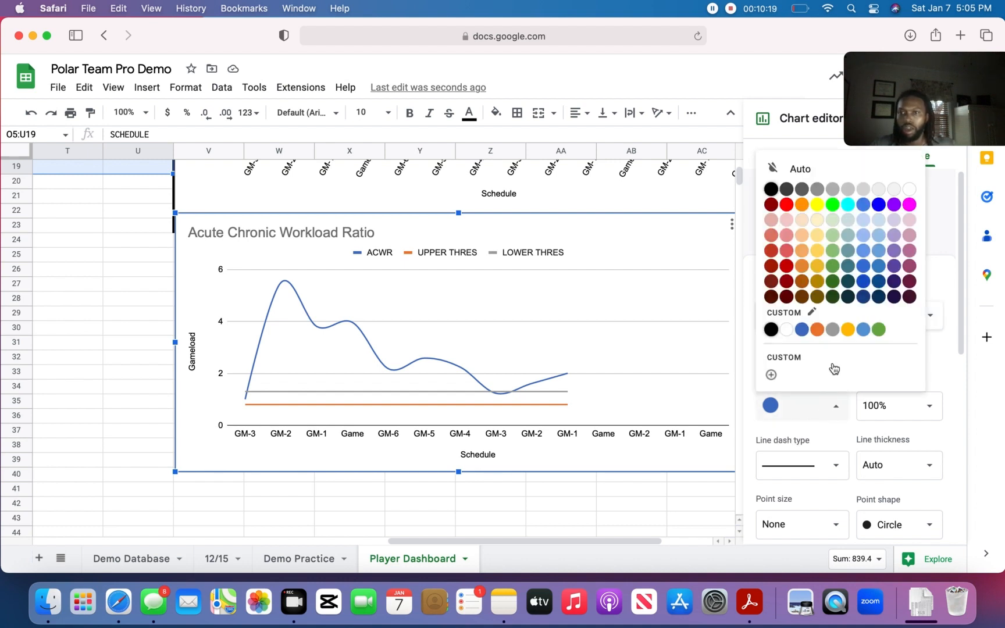
{"action": "left_click", "coordinate": [771, 329]}
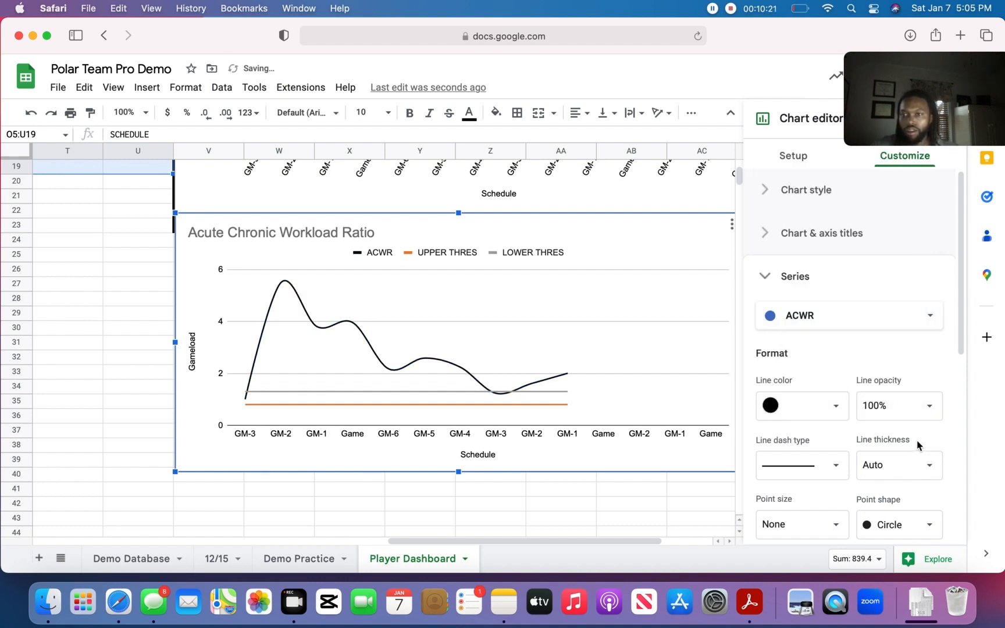
{"action": "left_click", "coordinate": [833, 530]}
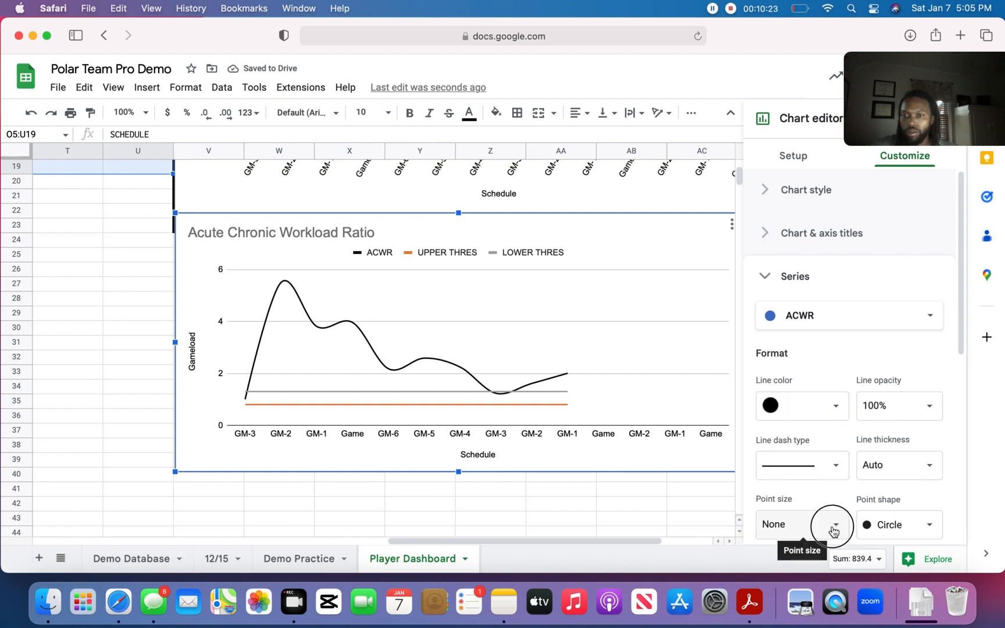
{"action": "left_click", "coordinate": [913, 465]}
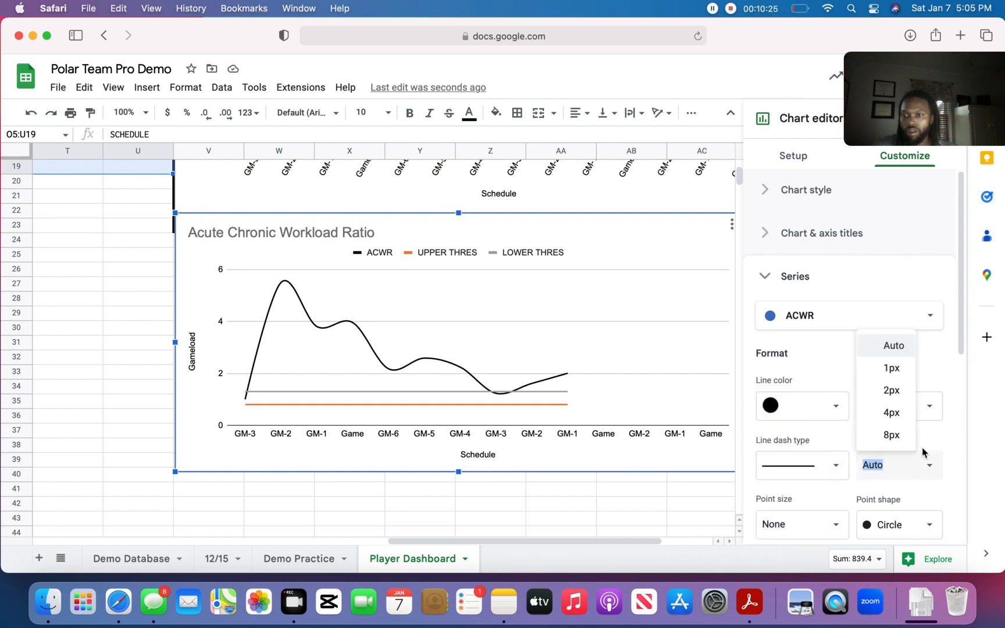
{"action": "left_click", "coordinate": [891, 412]}
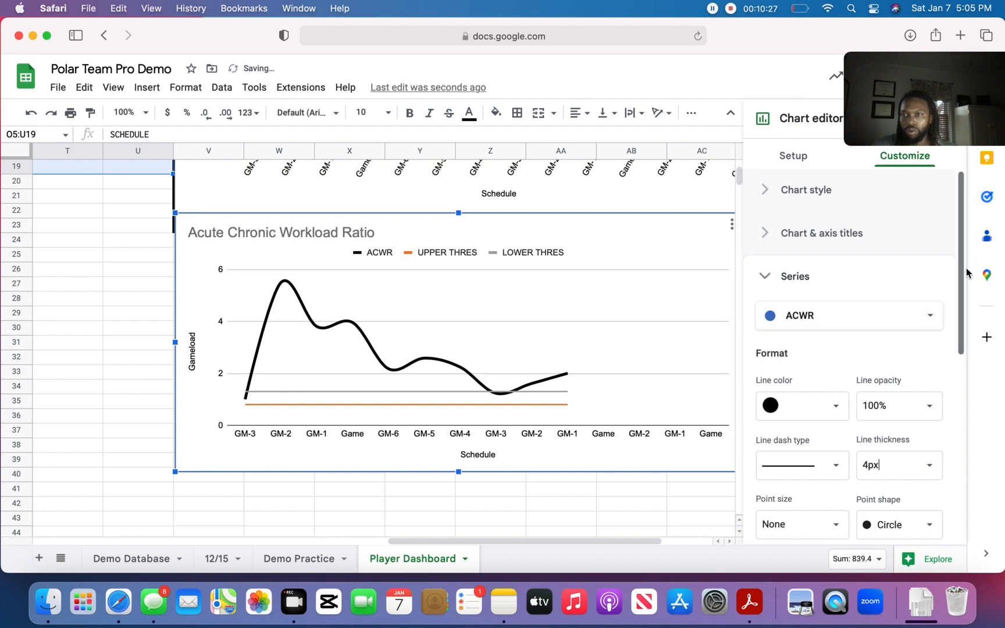
- Format the UPPER THRES series as a green long-dashed line with a thickness of 4px
{"action": "left_click_drag", "start_coordinate": [967, 273], "coordinate": [962, 296]}
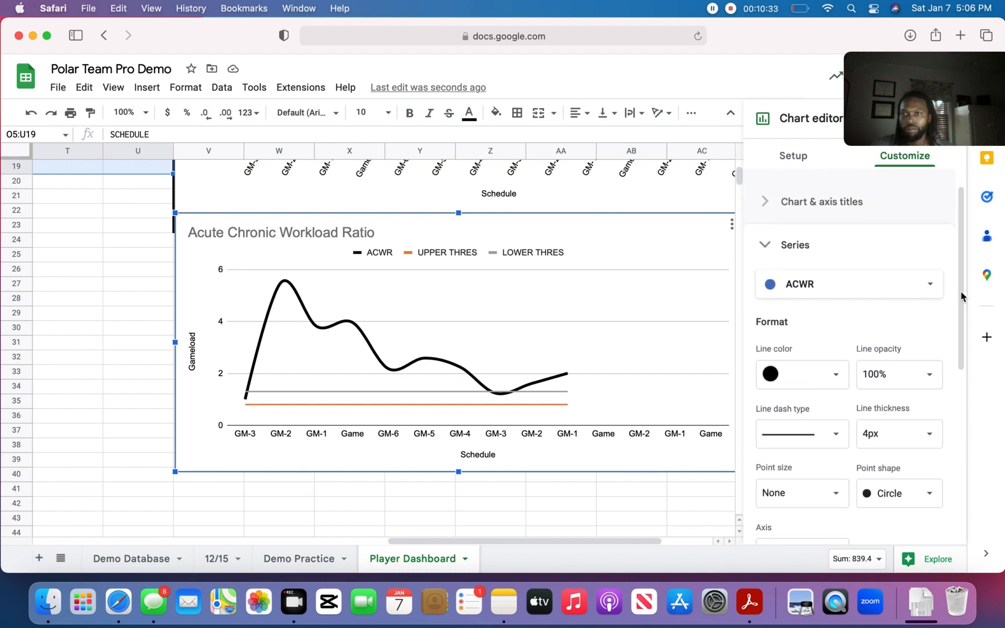
{"action": "left_click", "coordinate": [907, 297]}
{"action": "left_click", "coordinate": [863, 304]}
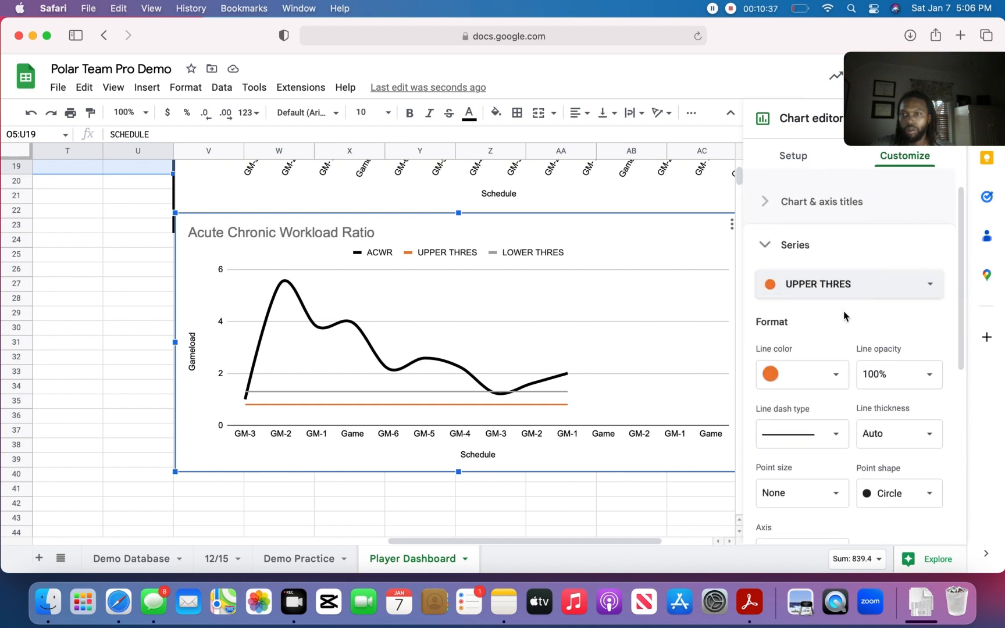
{"action": "left_click", "coordinate": [834, 436]}
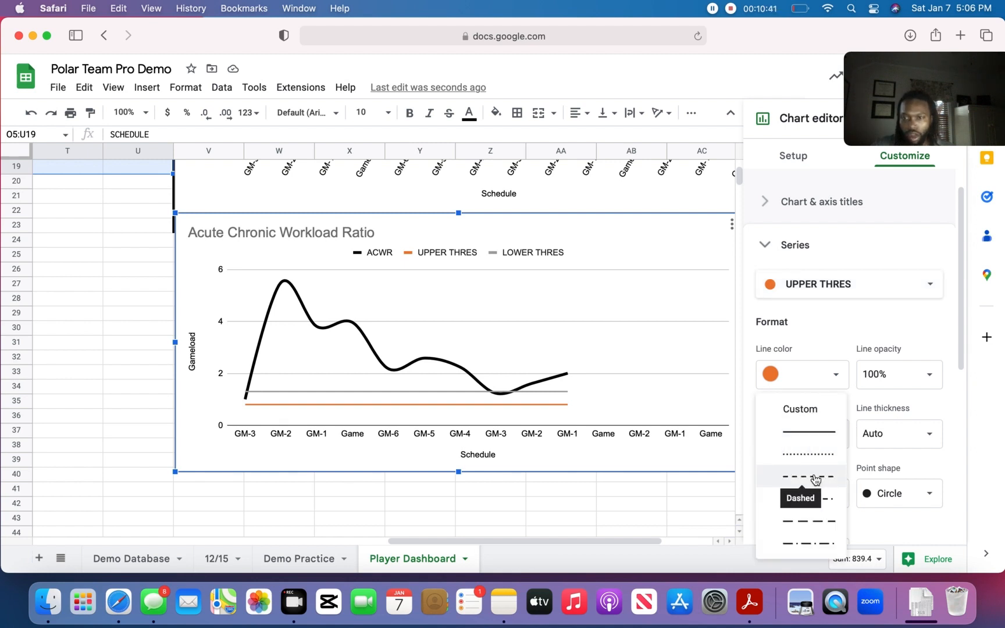
{"action": "left_click", "coordinate": [806, 517]}
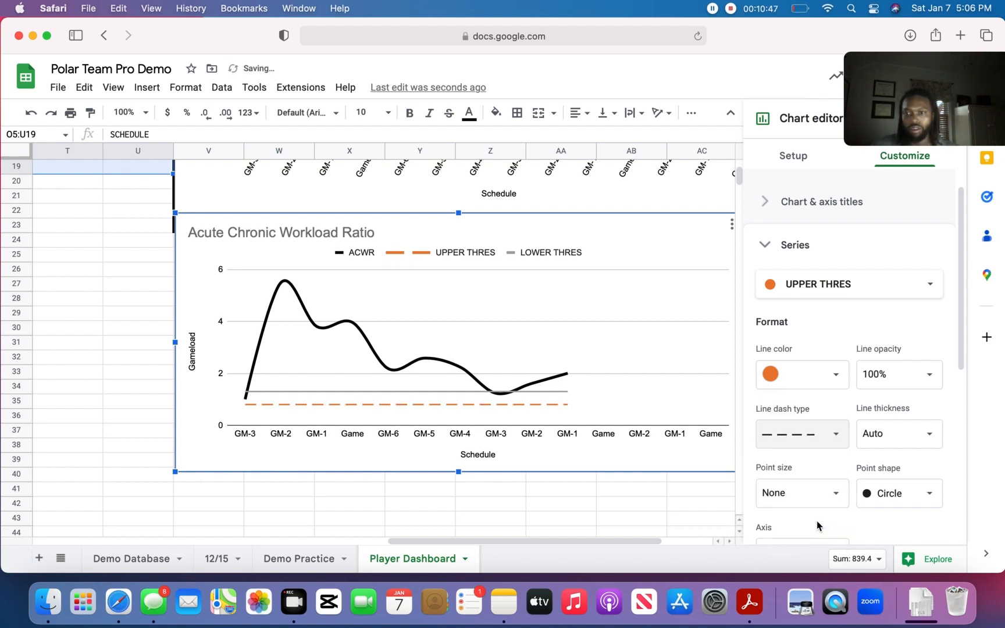
{"action": "left_click", "coordinate": [835, 380]}
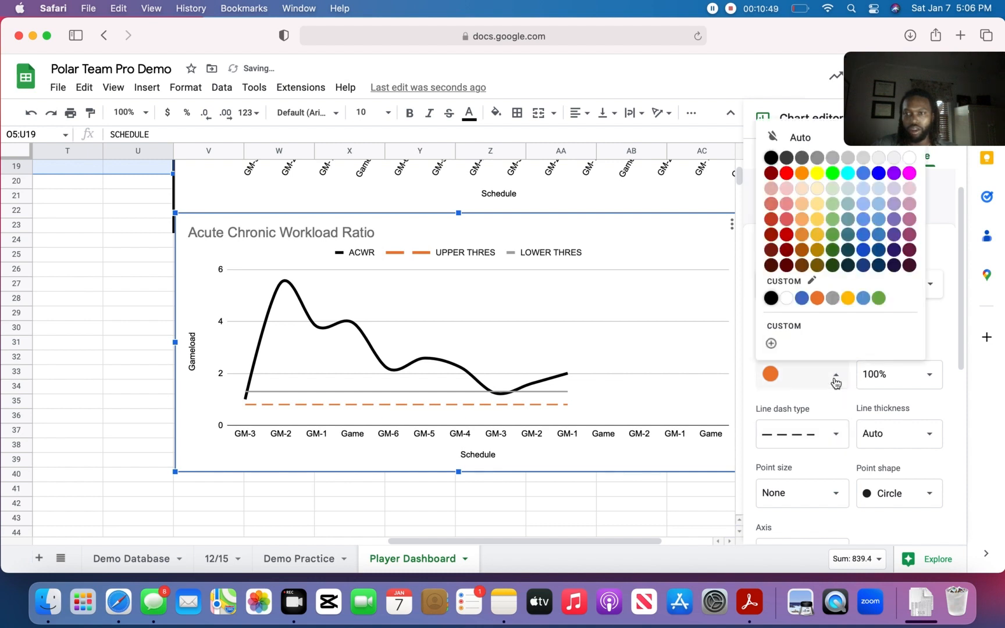
{"action": "left_click", "coordinate": [878, 299]}
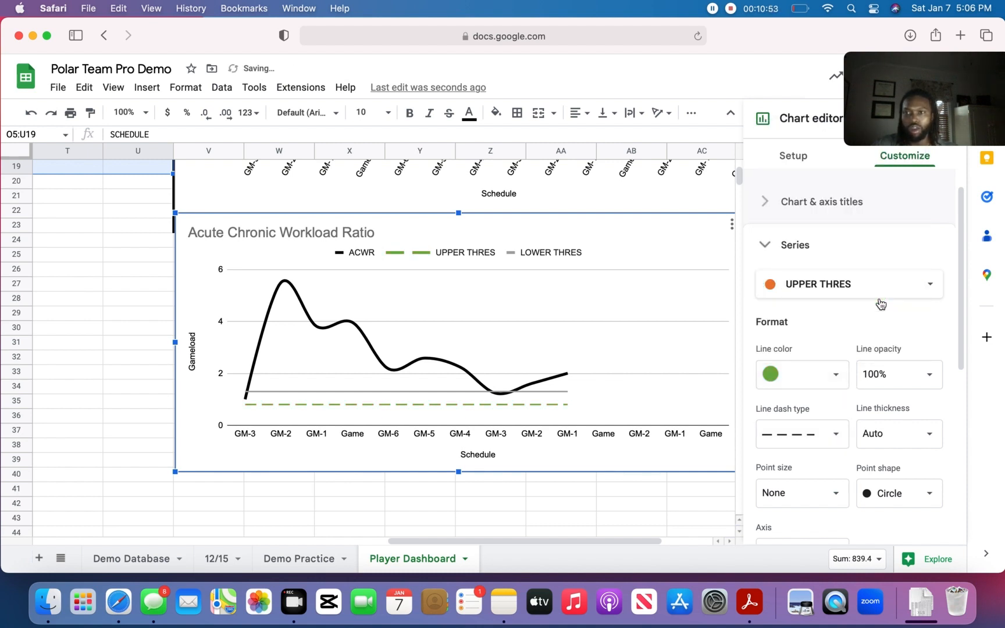
{"action": "left_click", "coordinate": [930, 443]}
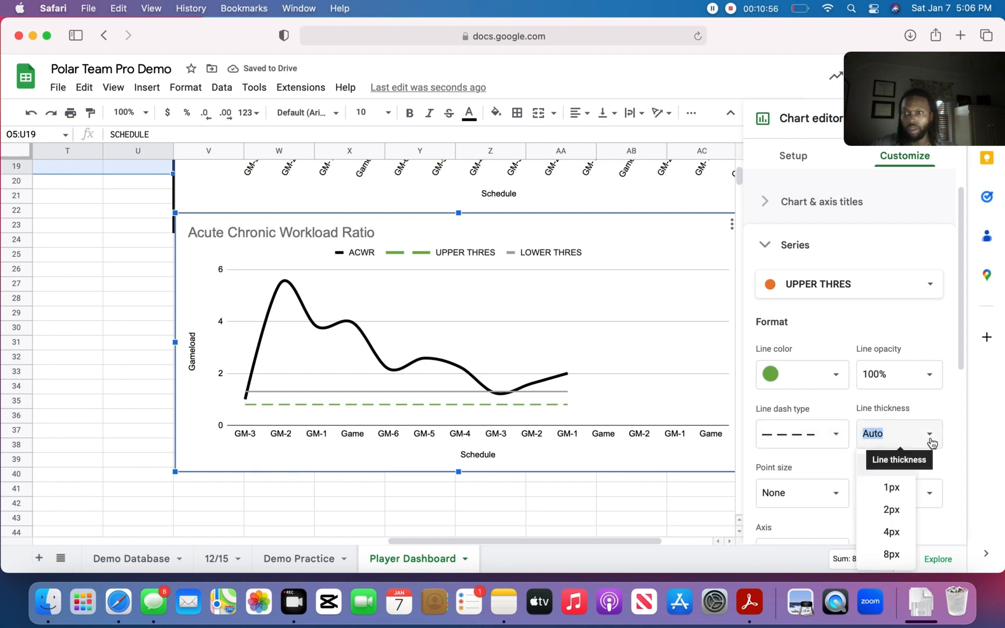
{"action": "left_click", "coordinate": [897, 534]}
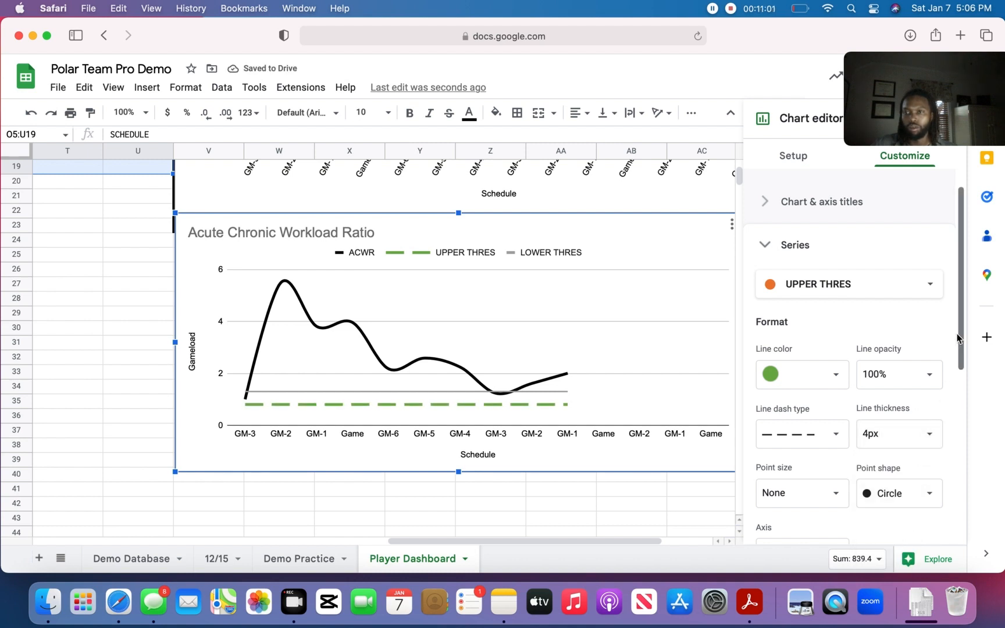
- Format the LOWER THRES series of the Acute Chronic Workload Ratio chart as a long-dashed line with a thickness of 4px
{"action": "left_click_drag", "start_coordinate": [960, 333], "coordinate": [965, 348]}
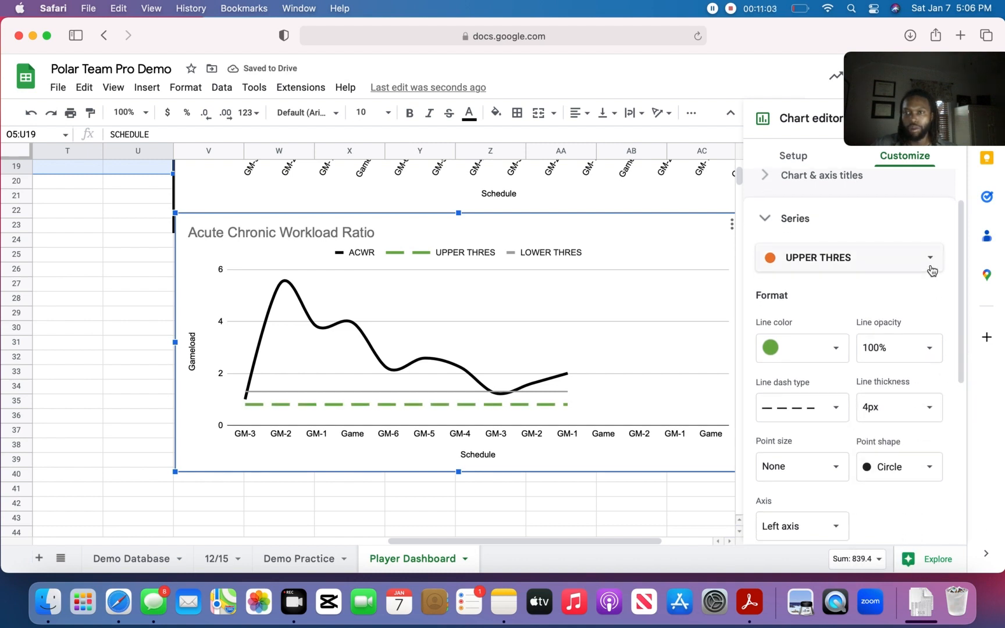
{"action": "left_click", "coordinate": [930, 269]}
{"action": "left_click", "coordinate": [822, 283]}
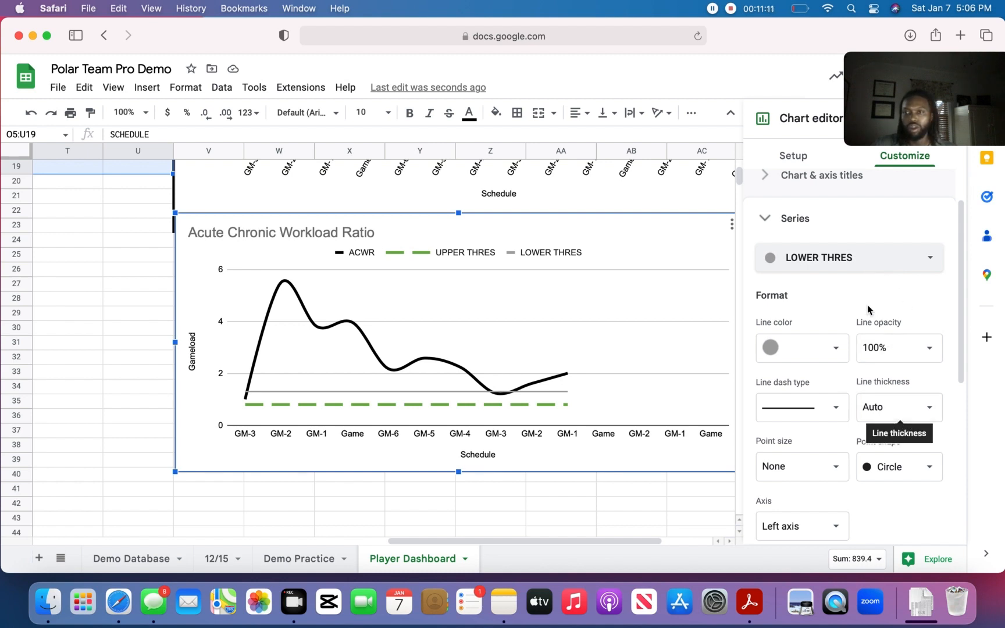
{"action": "left_click", "coordinate": [839, 409]}
{"action": "left_click", "coordinate": [819, 494]}
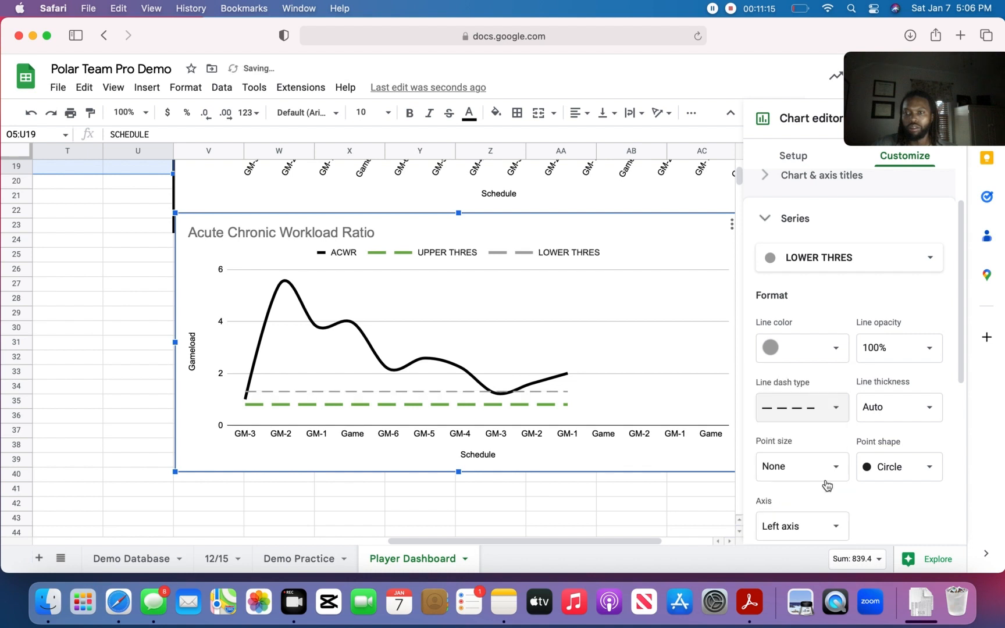
{"action": "left_click", "coordinate": [914, 416]}
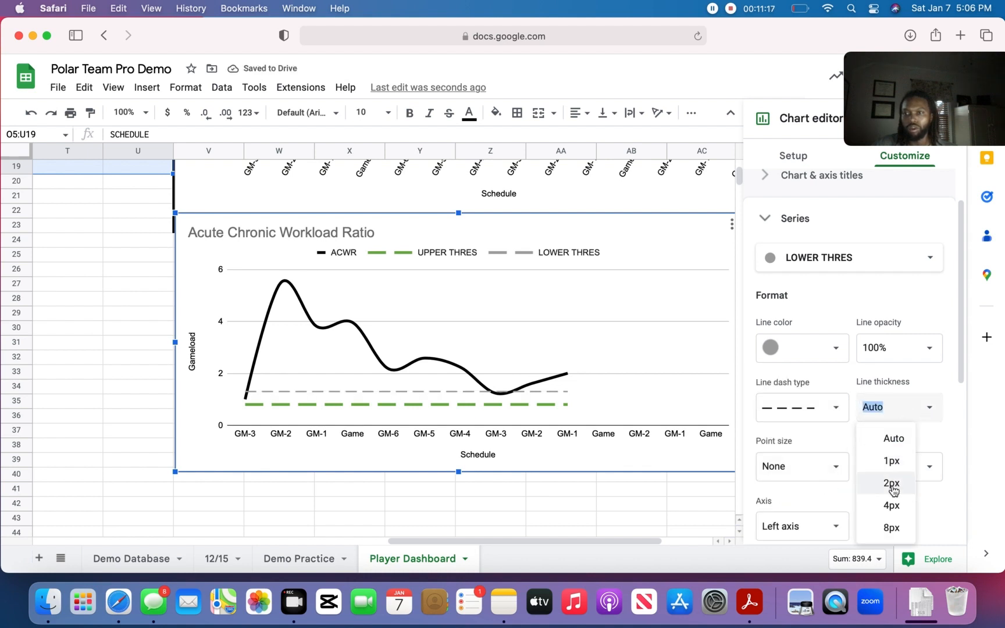
{"action": "left_click", "coordinate": [890, 505]}
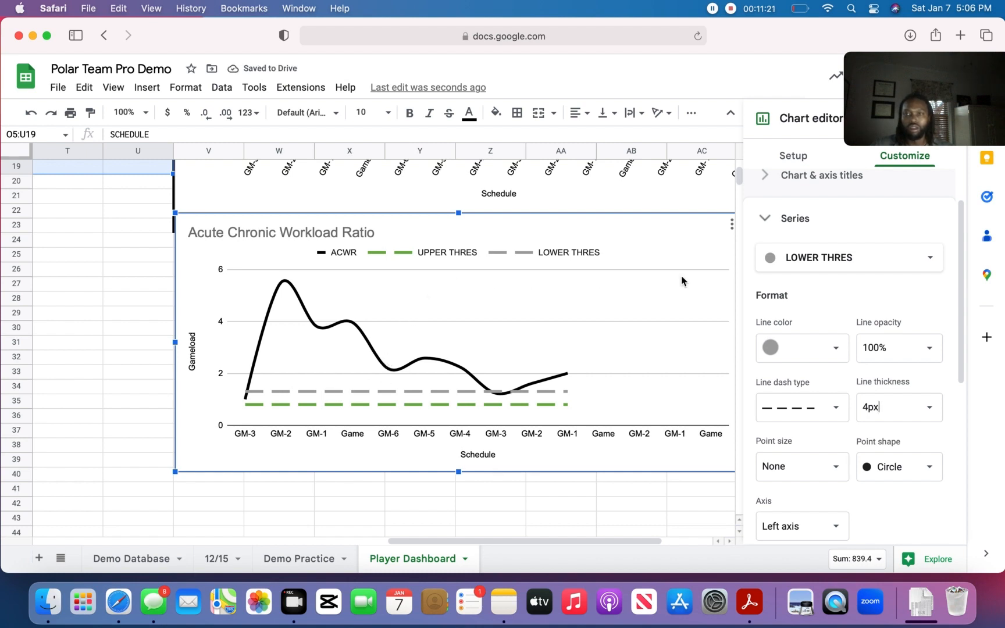
{"action": "left_click", "coordinate": [761, 220]}
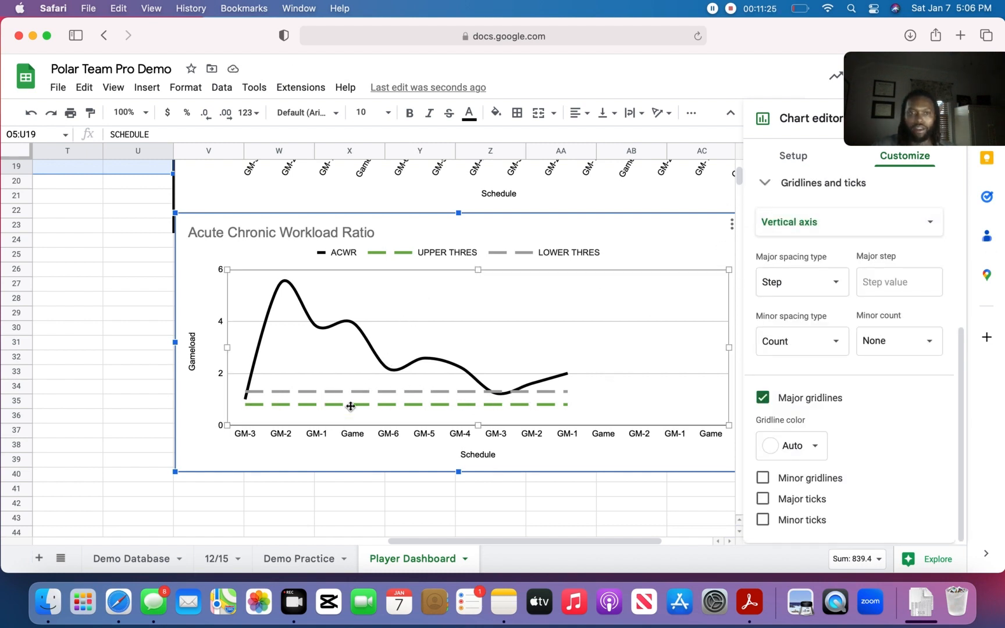
- Switch to the Women's Basketball Polar Team Pro spreadsheet and examine its Player Gameload and Player Acute:Chronic Workload Ratio charts for reference
{"action": "mouse_move", "coordinate": [482, 539]}
{"action": "left_mouse_down"}
{"action": "mouse_move", "coordinate": [411, 518]}
{"action": "mouse_move", "coordinate": [490, 525]}
{"action": "left_mouse_up"}
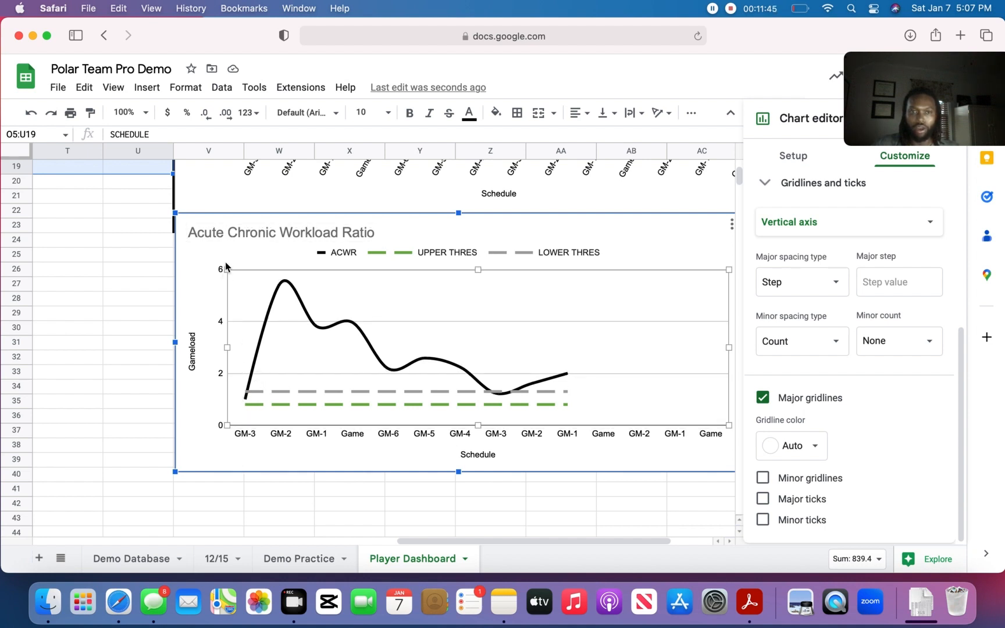
{"action": "left_click_drag", "start_coordinate": [559, 537], "coordinate": [525, 532]}
{"action": "scroll", "coordinate": [360, 506], "scroll_direction": "right", "scroll_amount": 4}
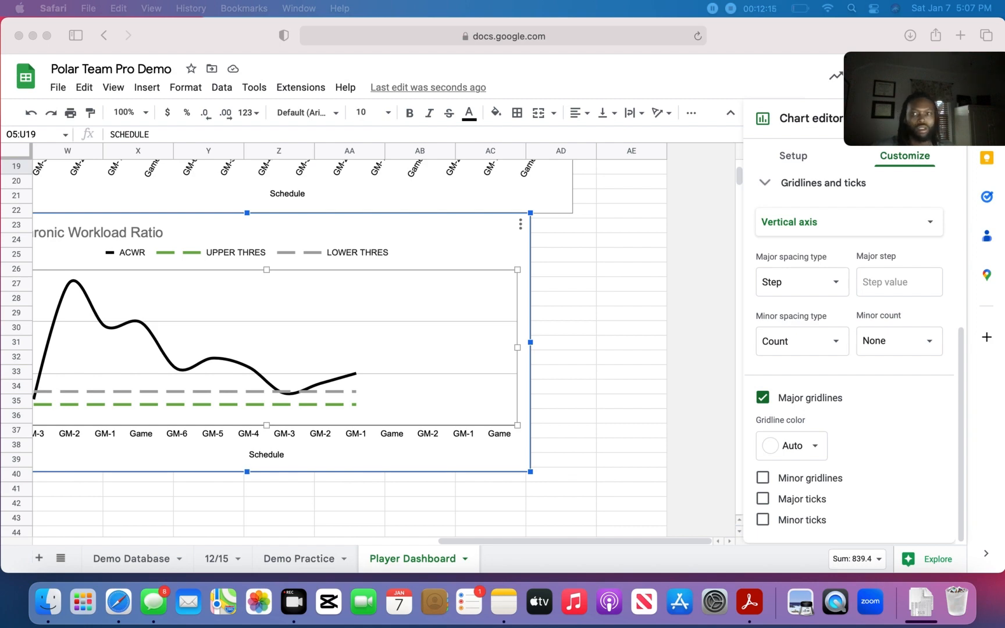
{"action": "left_click_drag", "start_coordinate": [0, 45], "coordinate": [531, 73]}
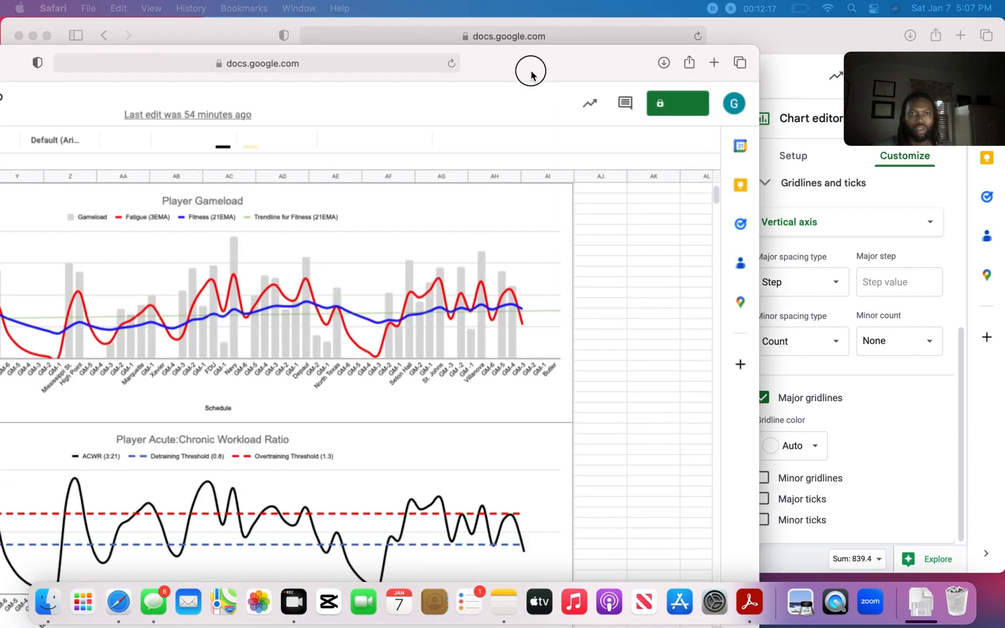
{"action": "double_click", "coordinate": [530, 73]}
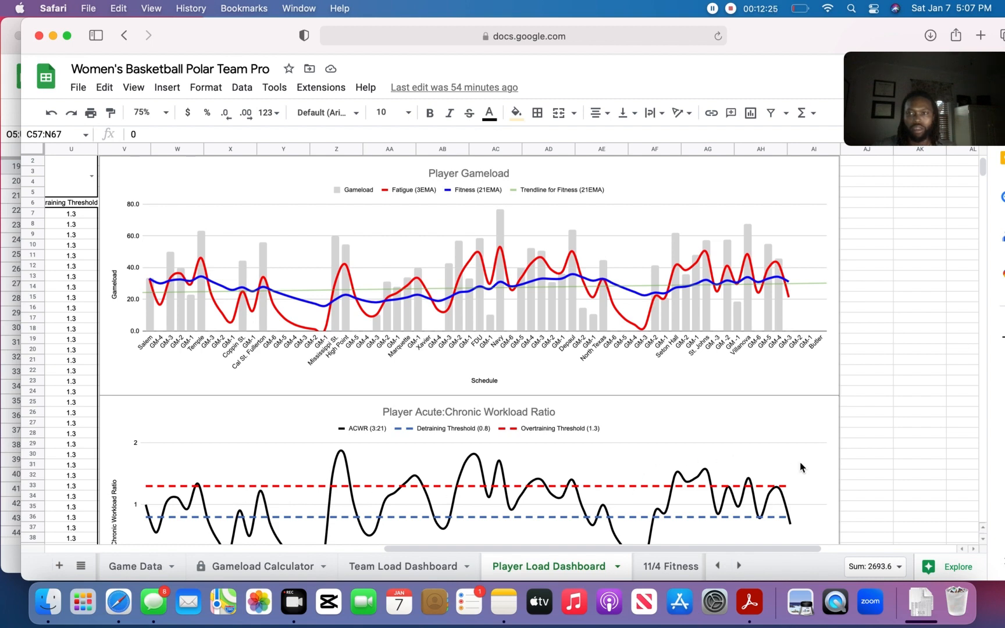
{"action": "scroll", "coordinate": [808, 465], "scroll_direction": "up", "scroll_amount": 1}
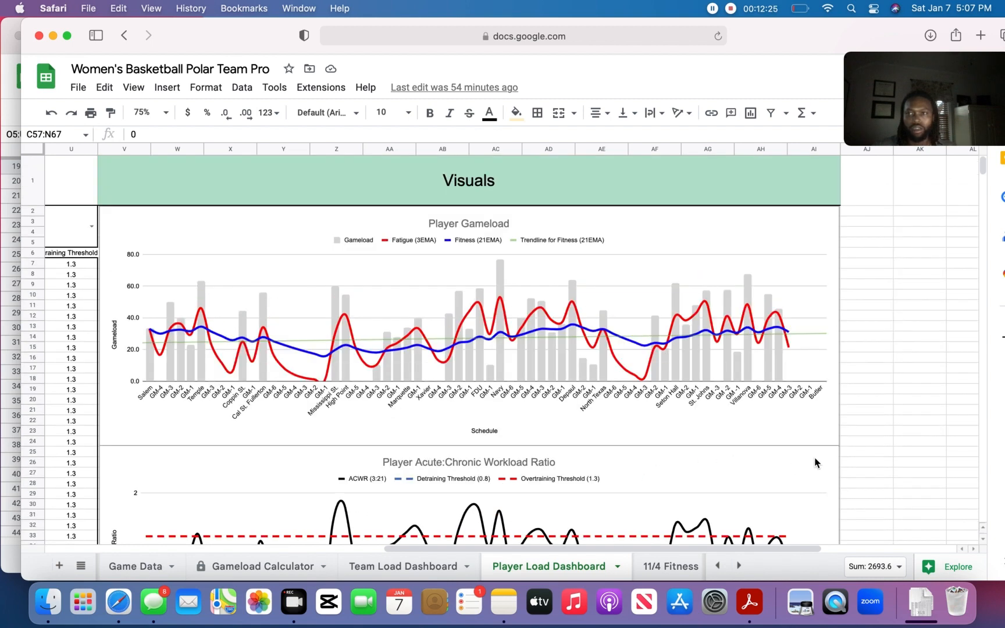
{"action": "left_click", "coordinate": [983, 540]}
{"action": "left_click", "coordinate": [983, 540]}
{"action": "left_click", "coordinate": [983, 540]}
{"action": "left_click", "coordinate": [983, 540]}
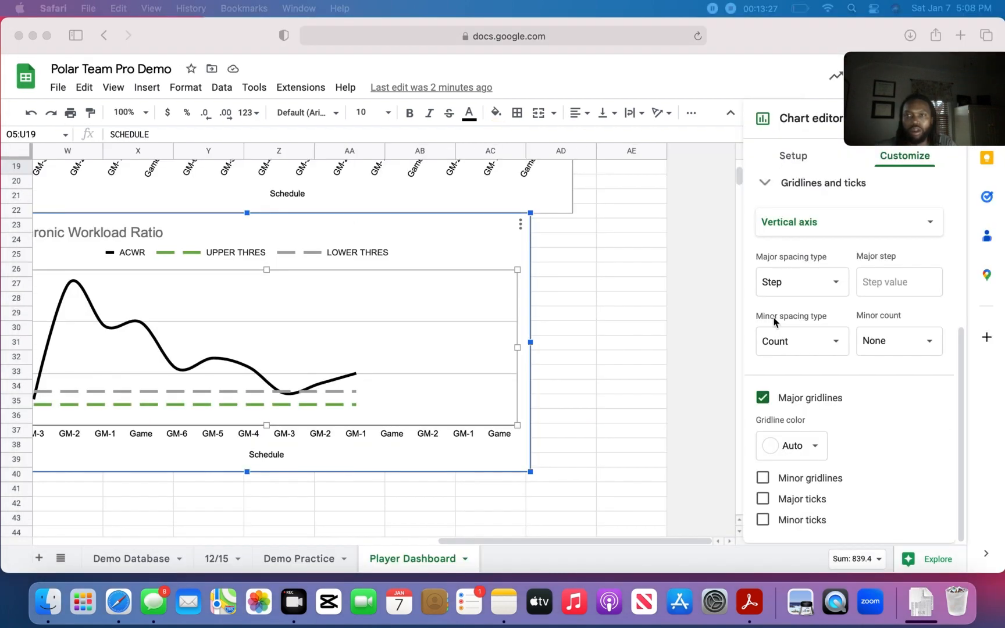
- Return to the Polar Team Pro Demo spreadsheet and open the Playerload chart for editing
{"action": "left_click_drag", "start_coordinate": [740, 182], "coordinate": [741, 165]}
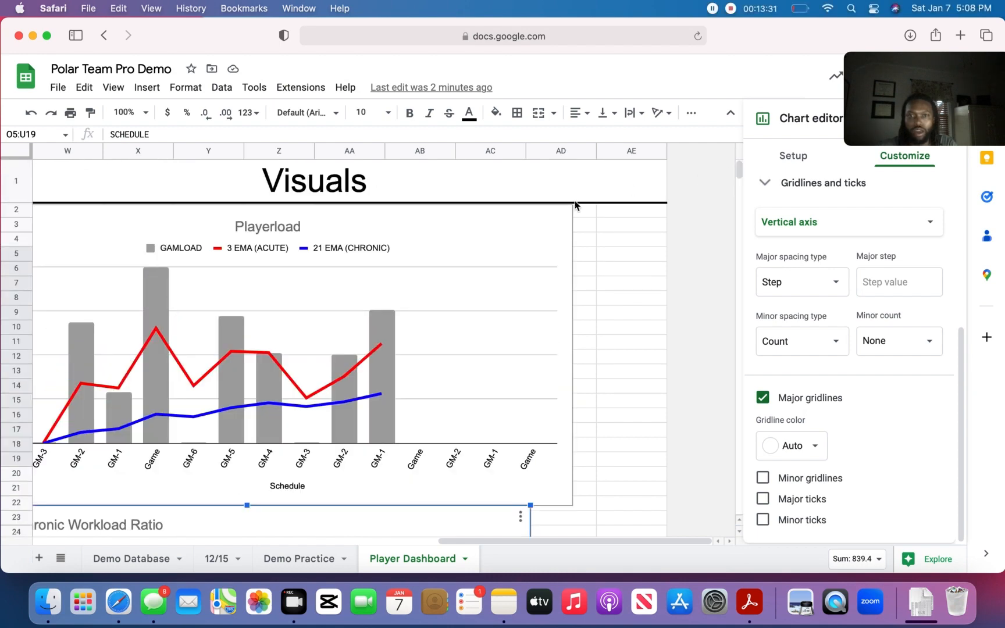
{"action": "left_click_drag", "start_coordinate": [566, 542], "coordinate": [502, 540]}
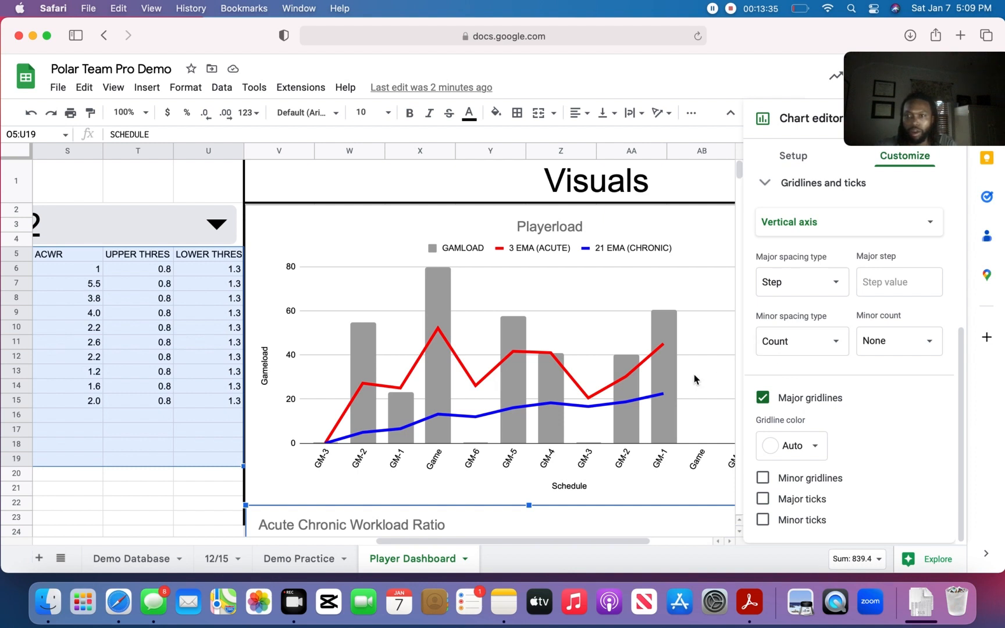
{"action": "left_click", "coordinate": [713, 217]}
{"action": "left_click_drag", "start_coordinate": [892, 69], "coordinate": [805, 35]}
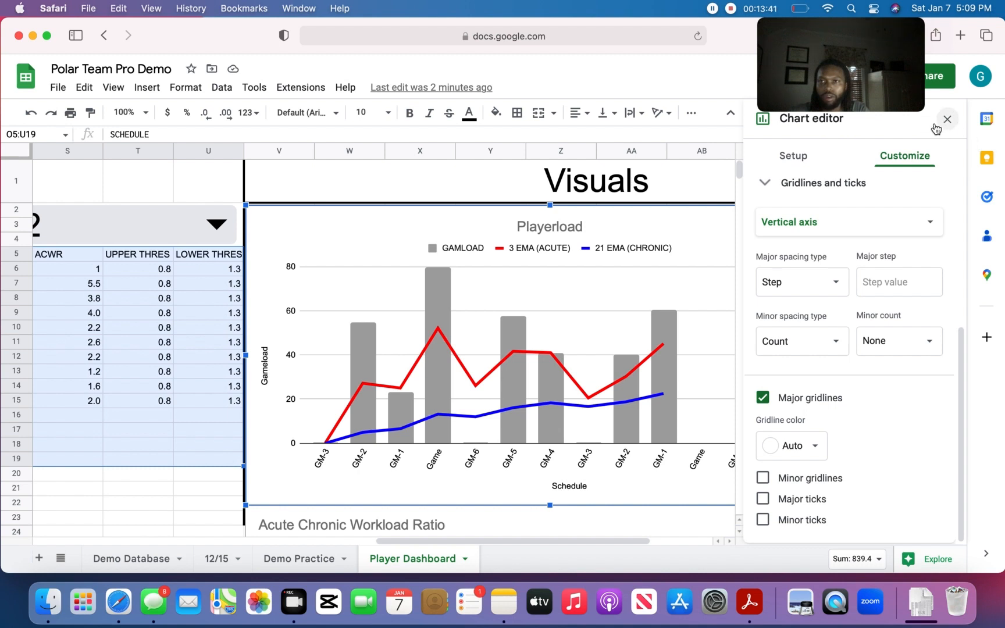
{"action": "left_click", "coordinate": [946, 119]}
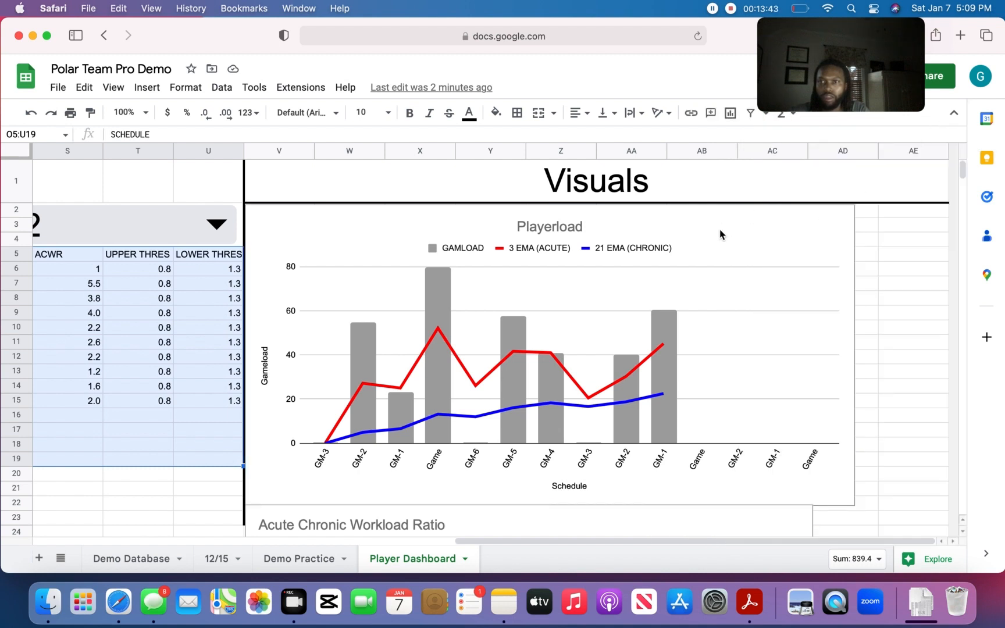
{"action": "left_click", "coordinate": [841, 227]}
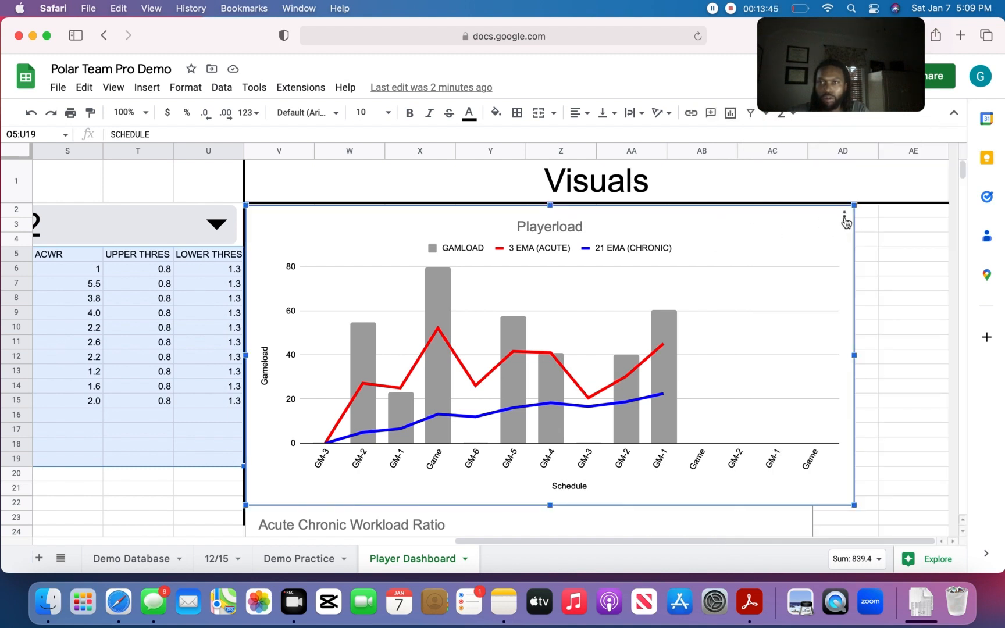
{"action": "left_click", "coordinate": [844, 220]}
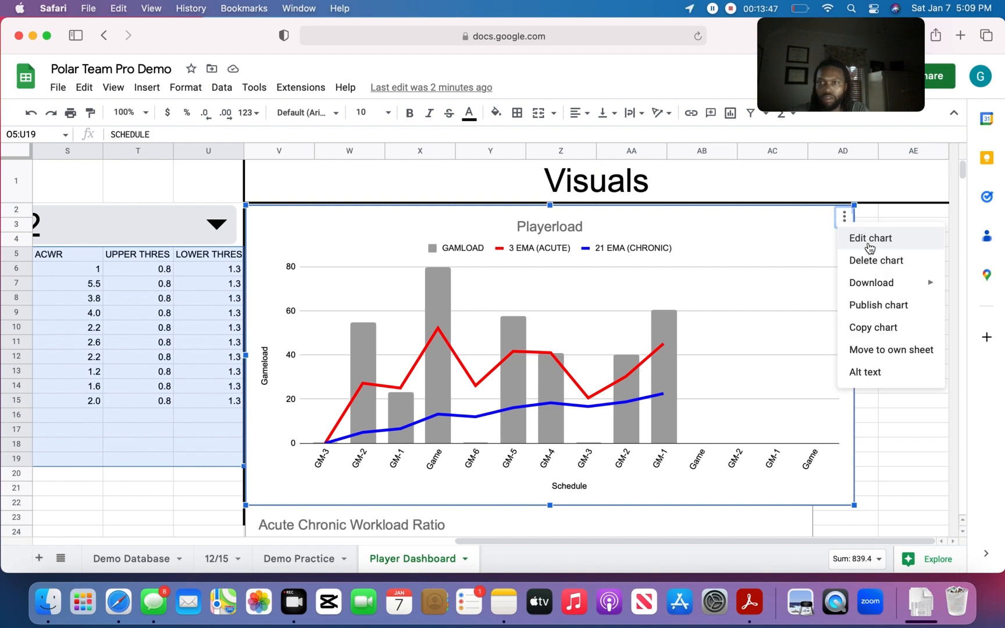
{"action": "left_click", "coordinate": [869, 239]}
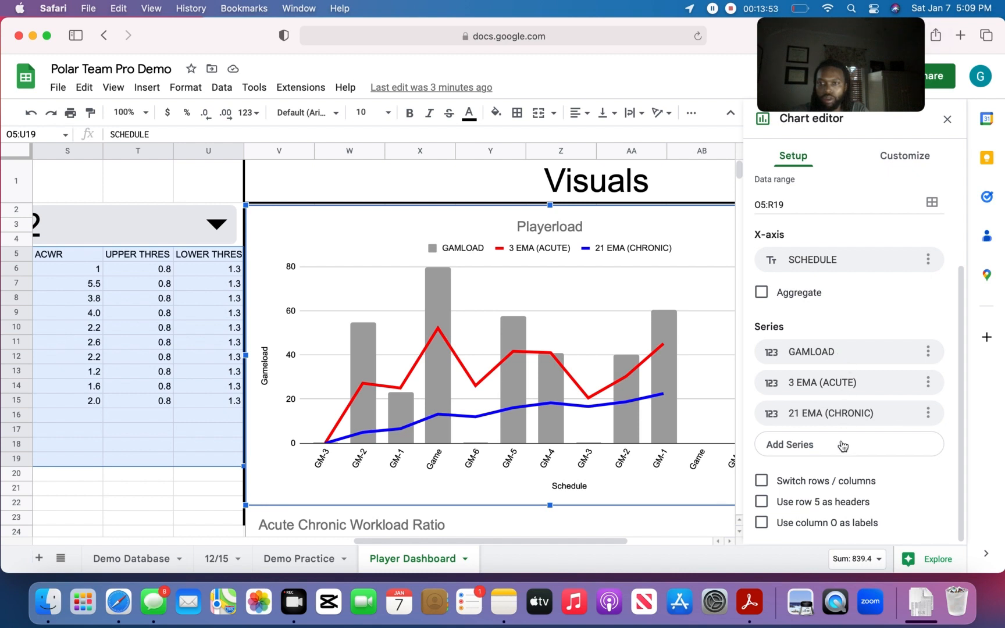
{"action": "left_click", "coordinate": [843, 418]}
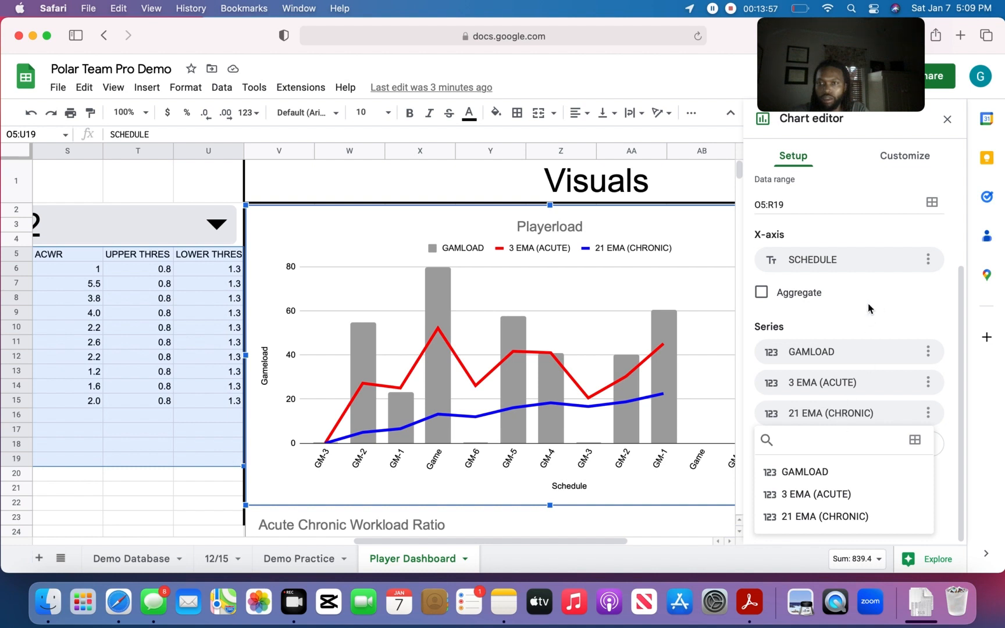
{"action": "key", "text": "Escape"}
- Add a trendline to the 21 EMA (CHRONIC) series of the Playerload chart
{"action": "left_click", "coordinate": [905, 156]}
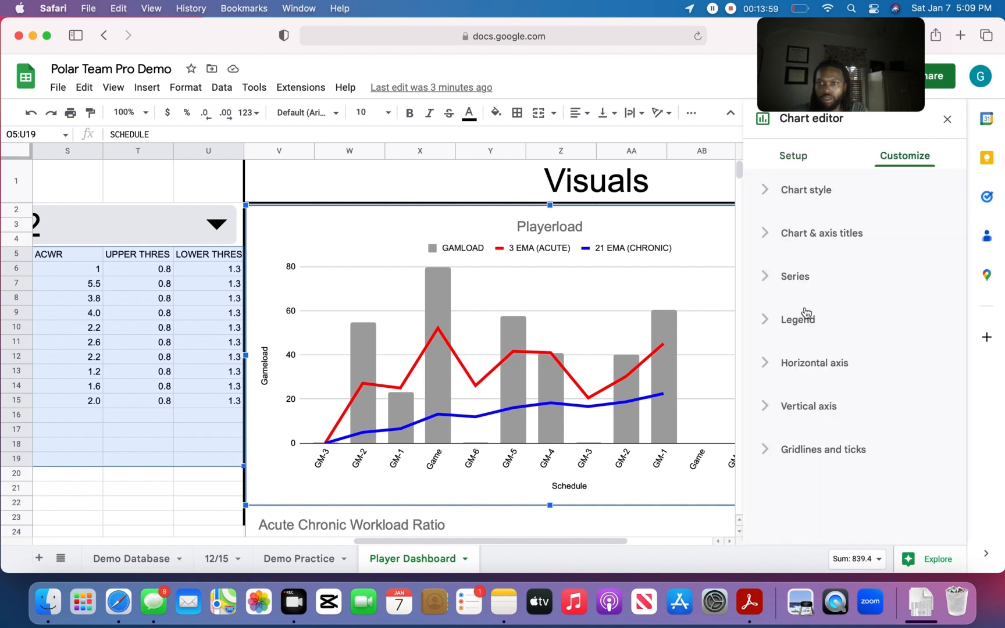
{"action": "left_click", "coordinate": [762, 283]}
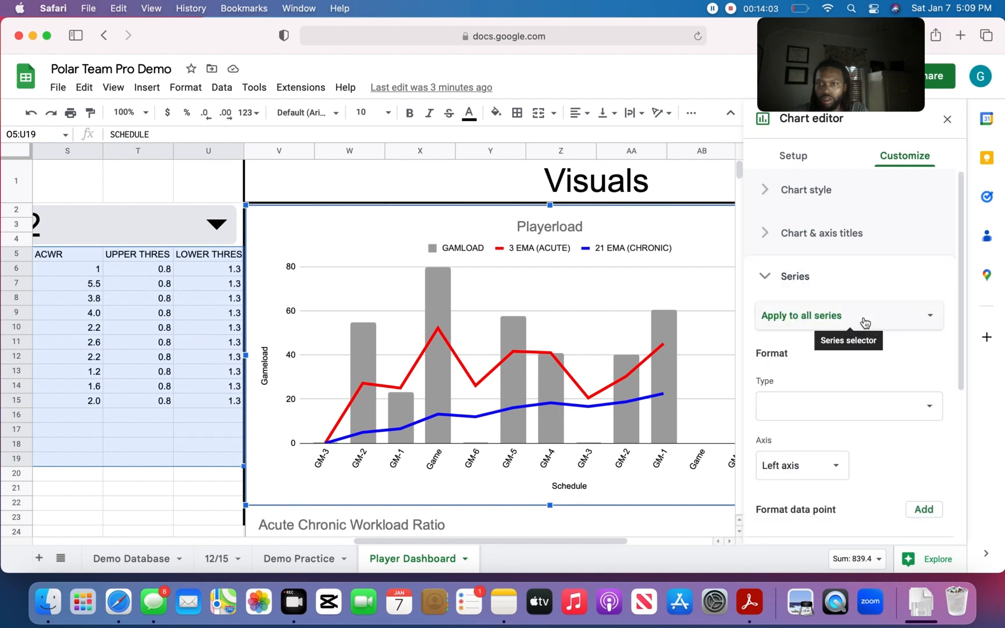
{"action": "left_click", "coordinate": [862, 326]}
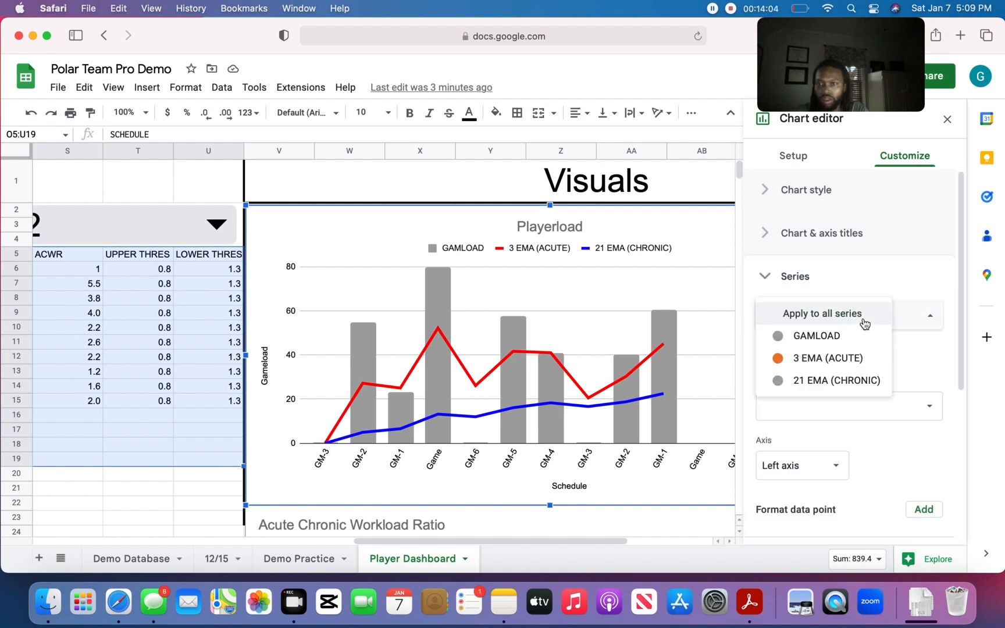
{"action": "left_click", "coordinate": [842, 381]}
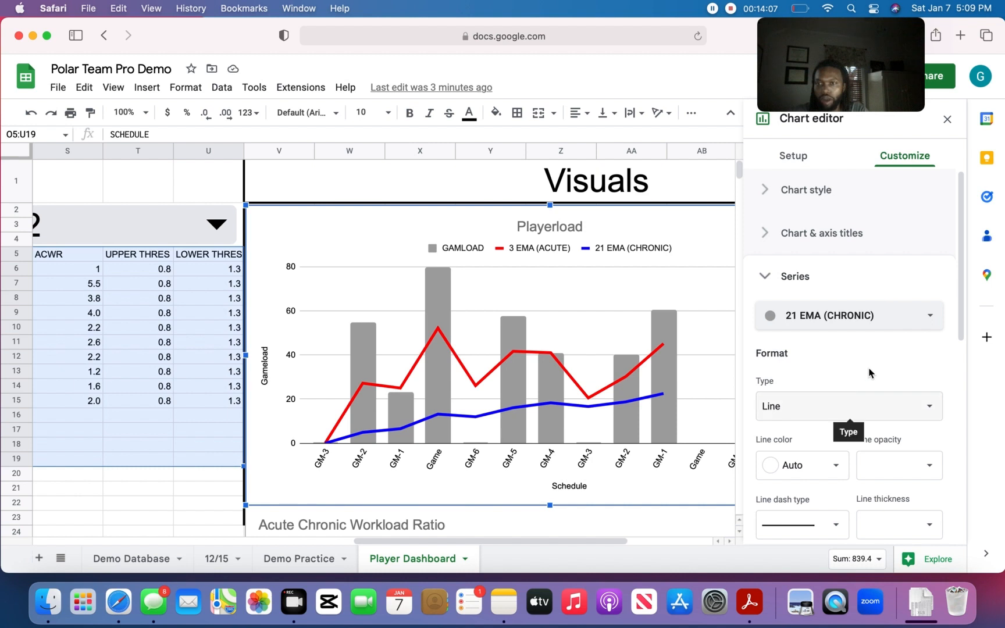
{"action": "left_click_drag", "start_coordinate": [959, 254], "coordinate": [950, 412]}
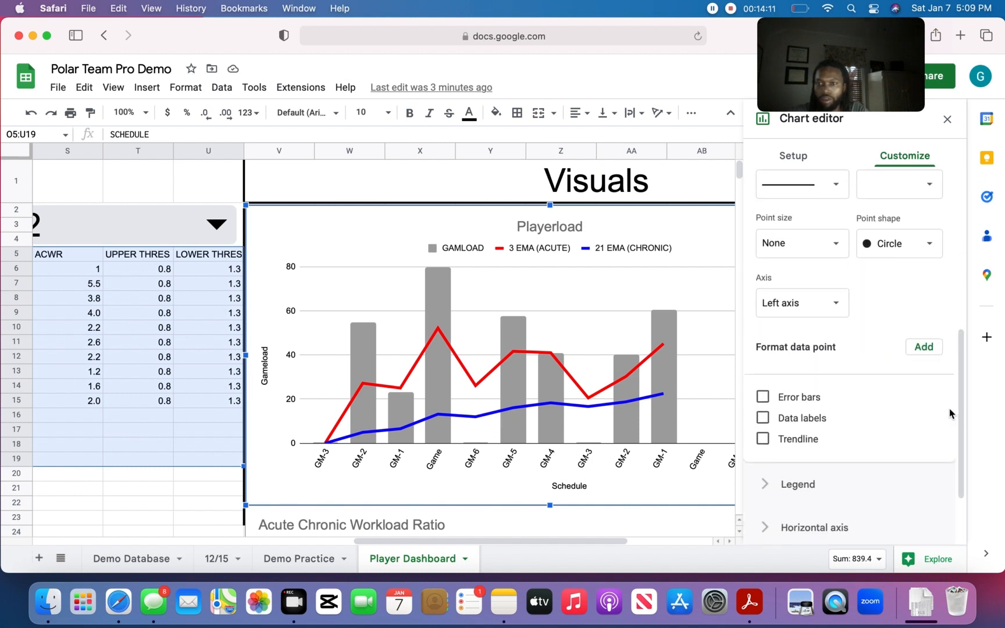
{"action": "left_click", "coordinate": [763, 440]}
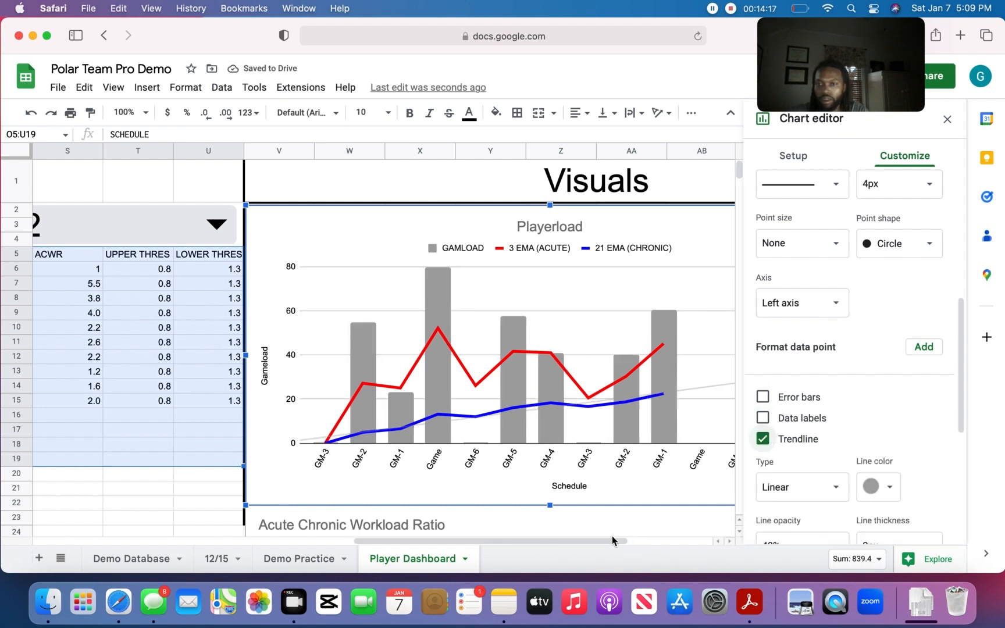
{"action": "left_click_drag", "start_coordinate": [612, 539], "coordinate": [690, 548]}
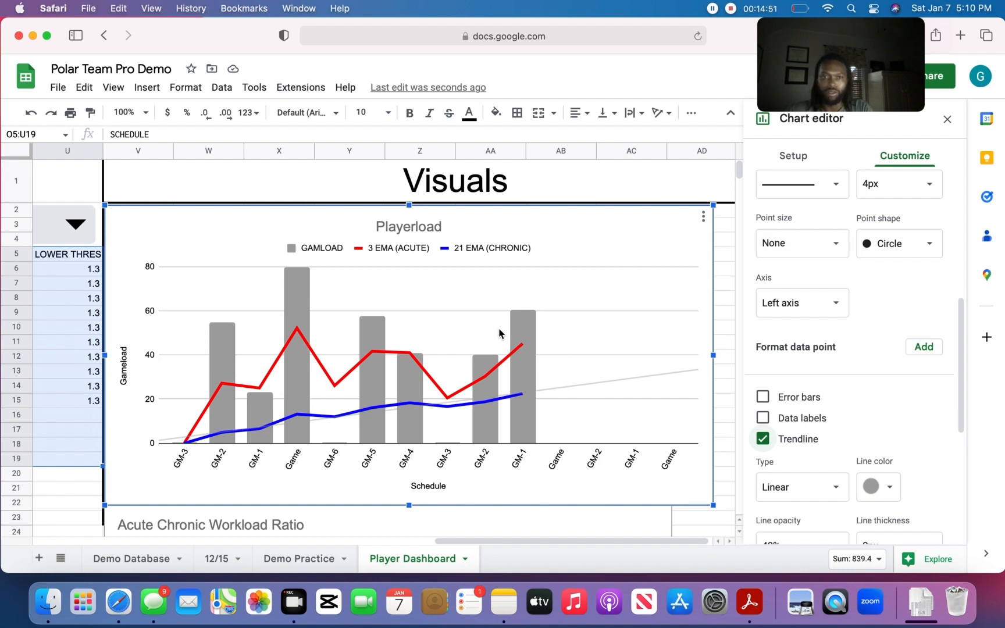
- Widen the Acute Chronic Workload Ratio chart so its right edge lines up with the Playerload chart above it
{"action": "scroll", "coordinate": [502, 337], "scroll_direction": "down", "scroll_amount": 2}
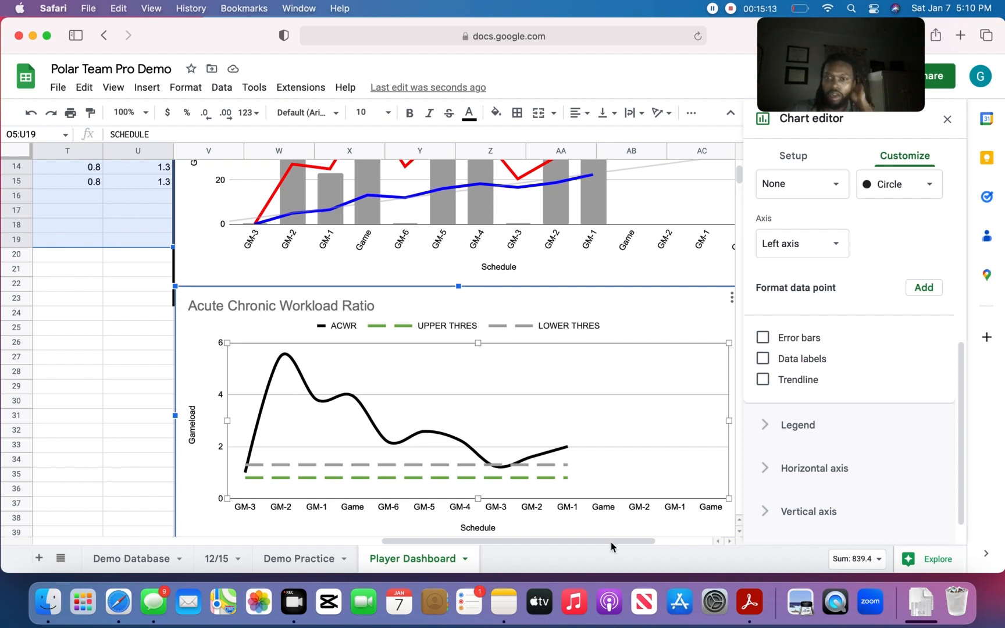
{"action": "left_click_drag", "start_coordinate": [611, 547], "coordinate": [648, 543]}
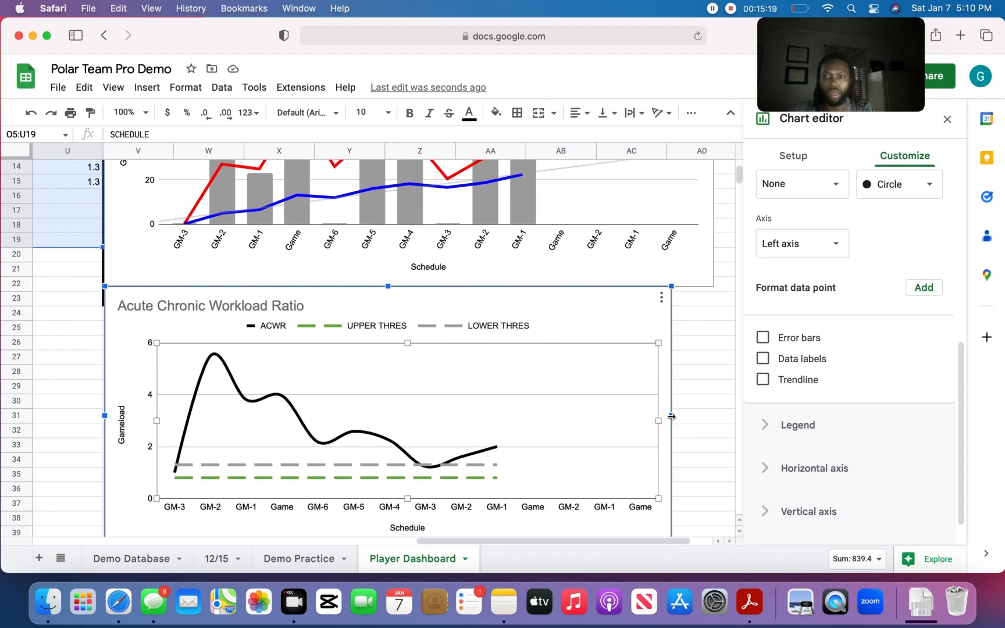
{"action": "left_click_drag", "start_coordinate": [671, 415], "coordinate": [716, 416]}
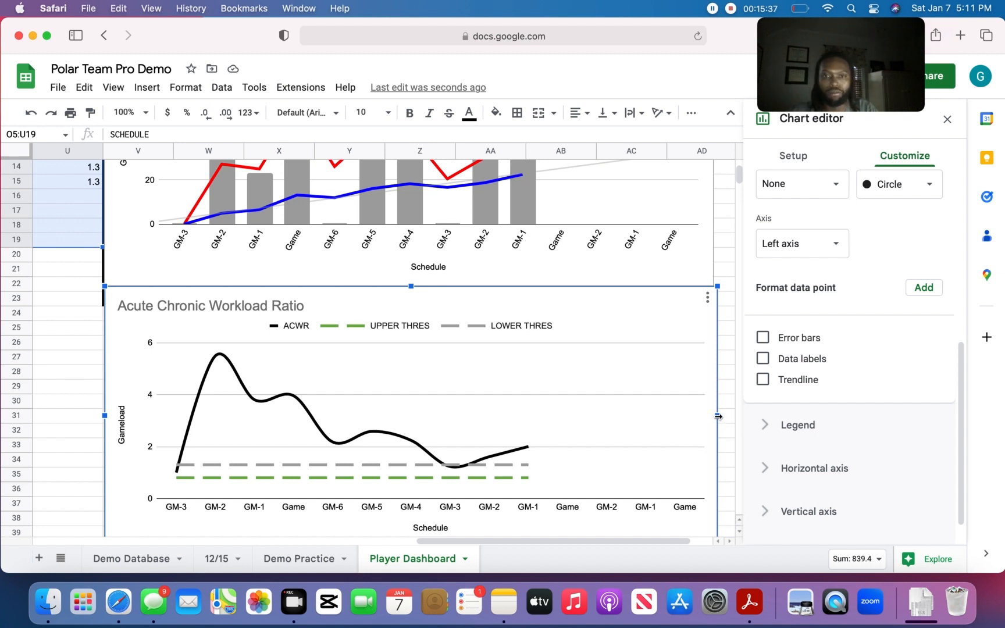
{"action": "left_click_drag", "start_coordinate": [718, 416], "coordinate": [714, 415]}
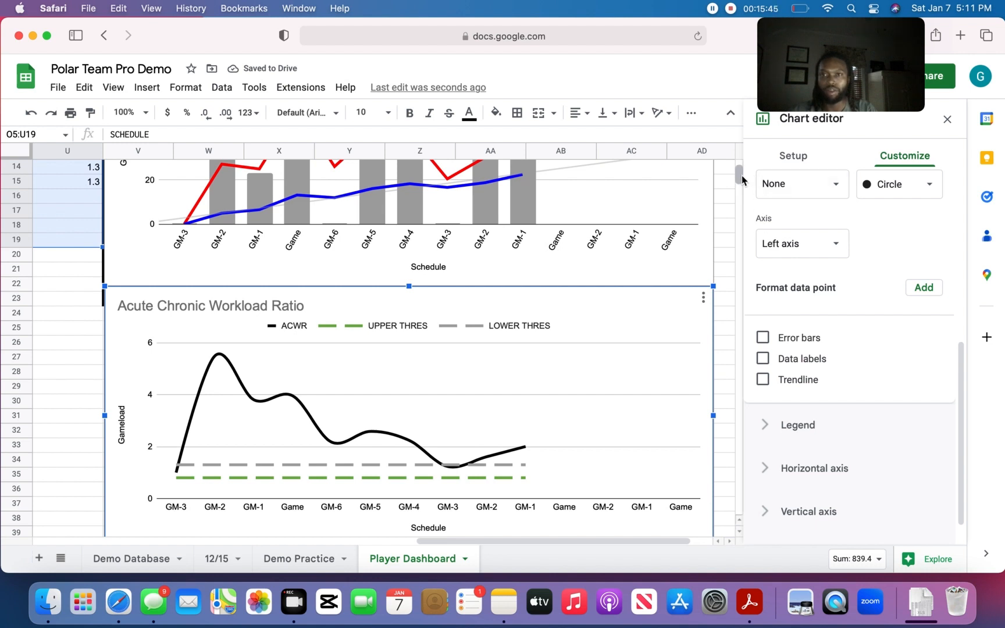
{"action": "mouse_move", "coordinate": [736, 180]}
{"action": "left_mouse_down"}
{"action": "mouse_move", "coordinate": [739, 202]}
{"action": "mouse_move", "coordinate": [739, 168]}
{"action": "left_mouse_up"}
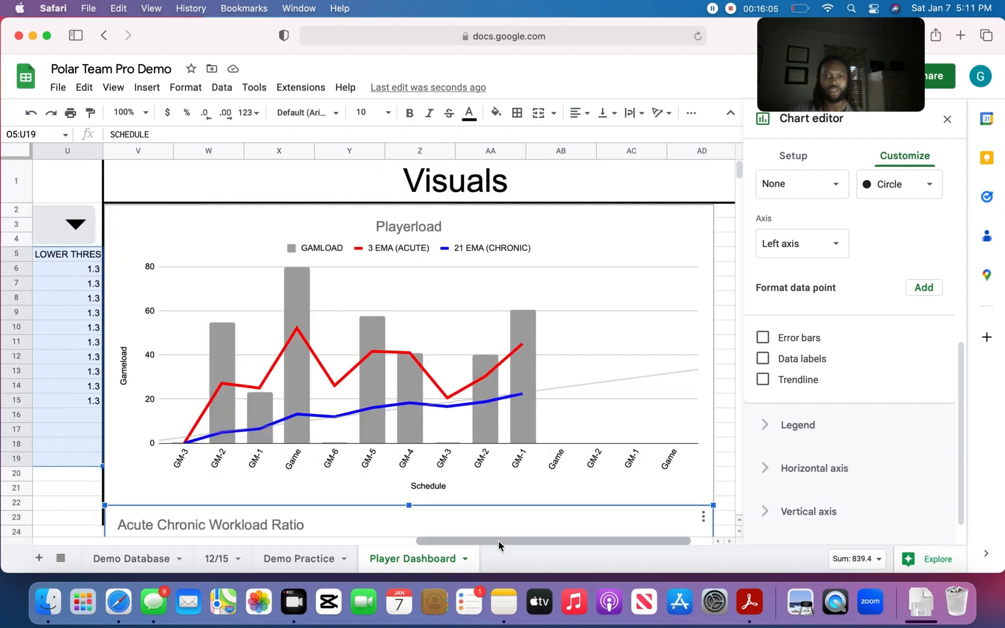
{"action": "left_click_drag", "start_coordinate": [498, 541], "coordinate": [473, 569]}
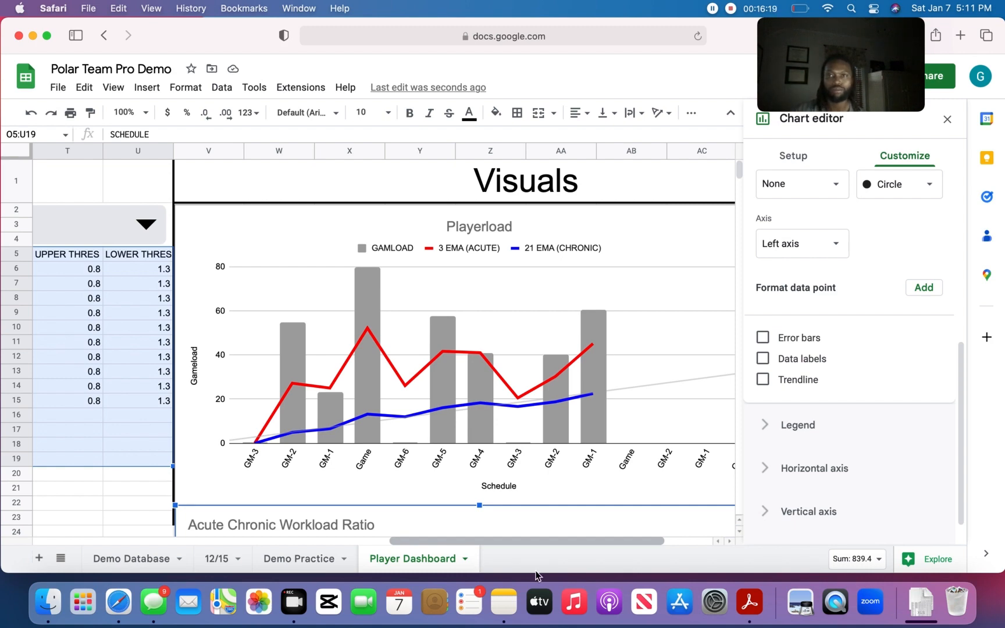